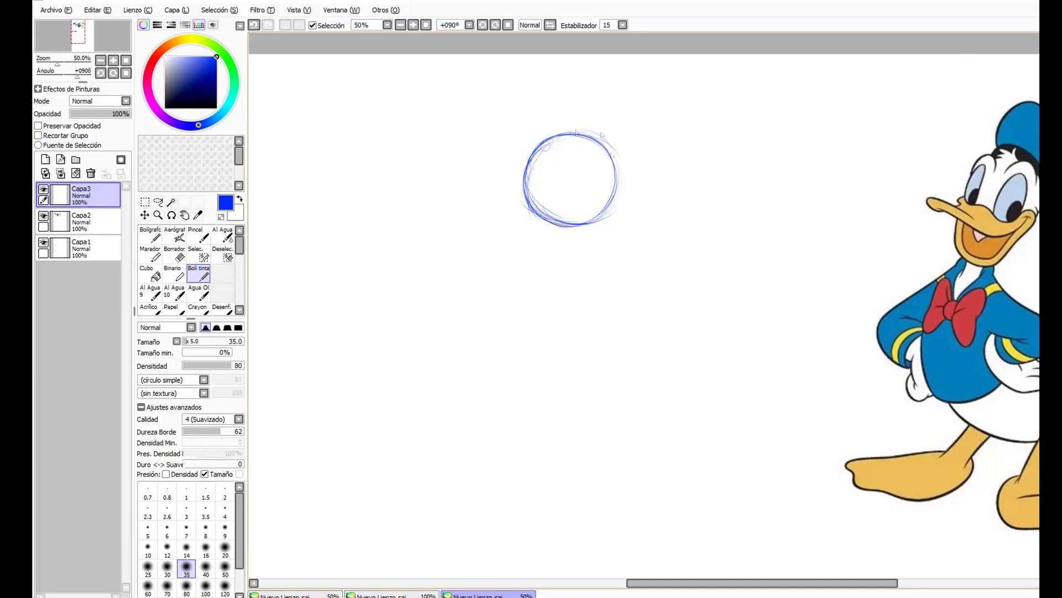
Sketch the curved vertical face guide inside the head circle and small cheek arcs on both sides of its lower edge.
drag(574, 139, 546, 206)
drag(575, 137, 546, 213)
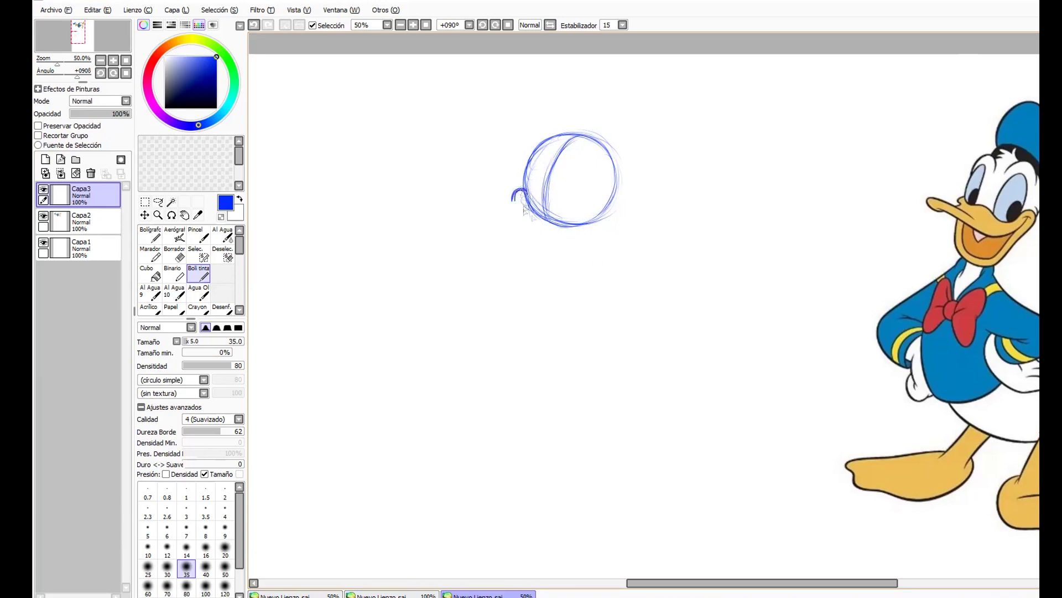
drag(595, 213, 610, 227)
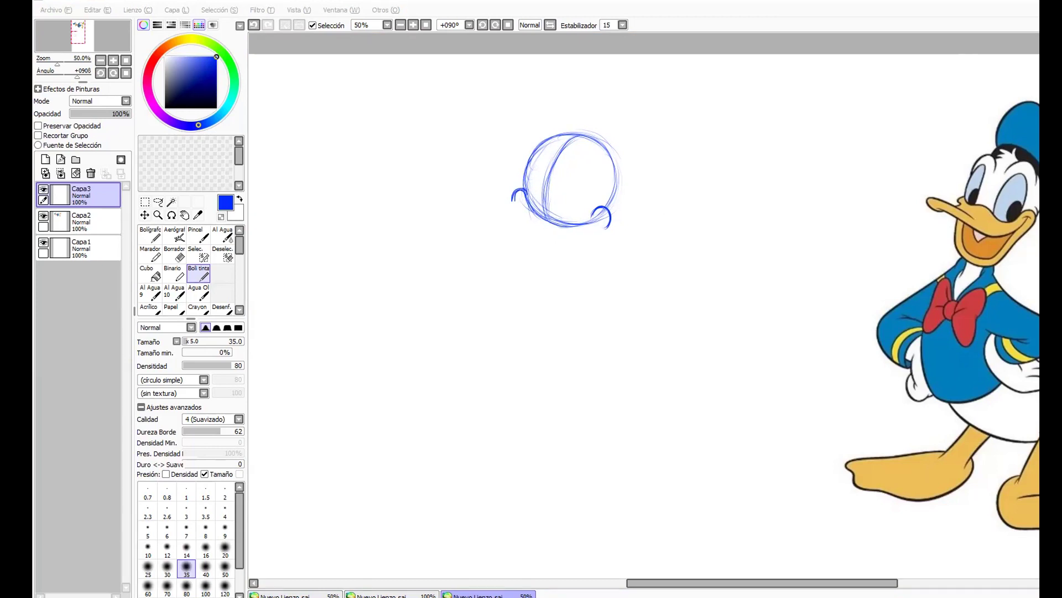
Draw the wavy upper edge of the beak between the two cheek arcs with the ink pen brush.
click(202, 274)
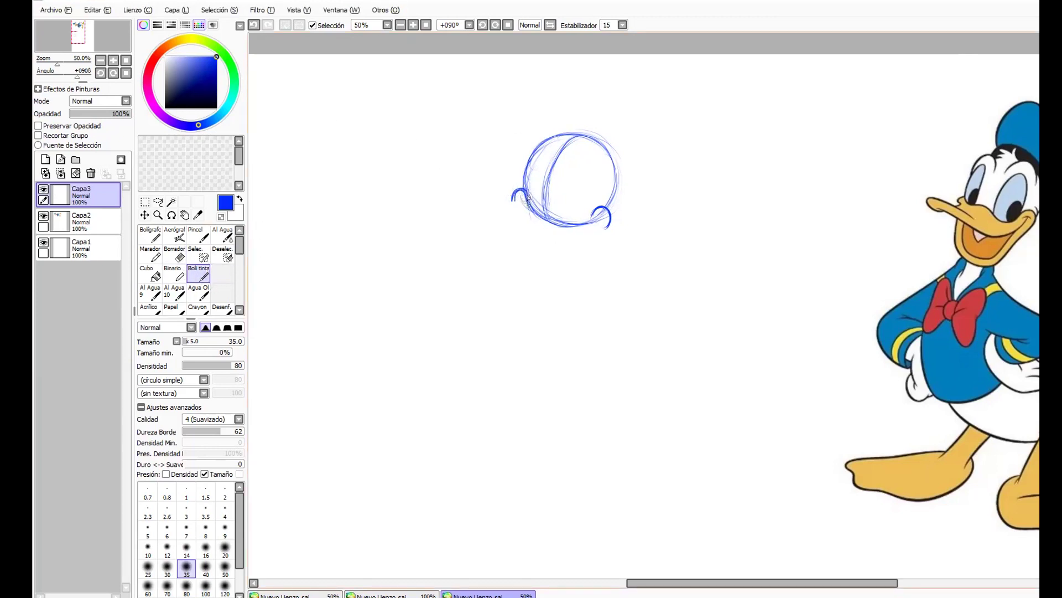
drag(529, 197, 596, 216)
drag(534, 203, 552, 204)
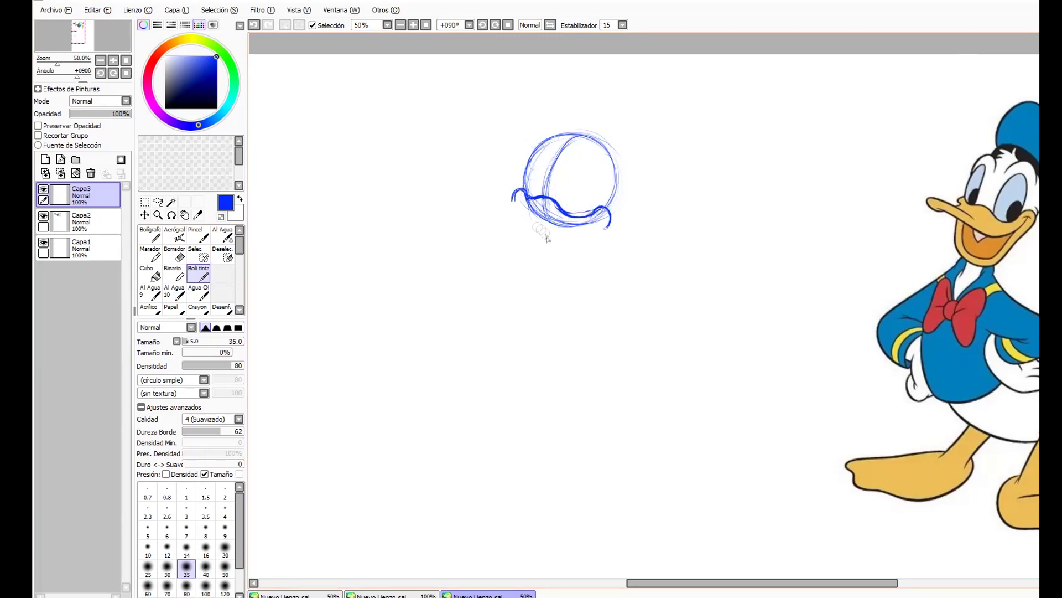
Erase the right cheek arc and redraw it slightly farther out, connected to the beak line.
key(e)
drag(602, 219, 570, 205)
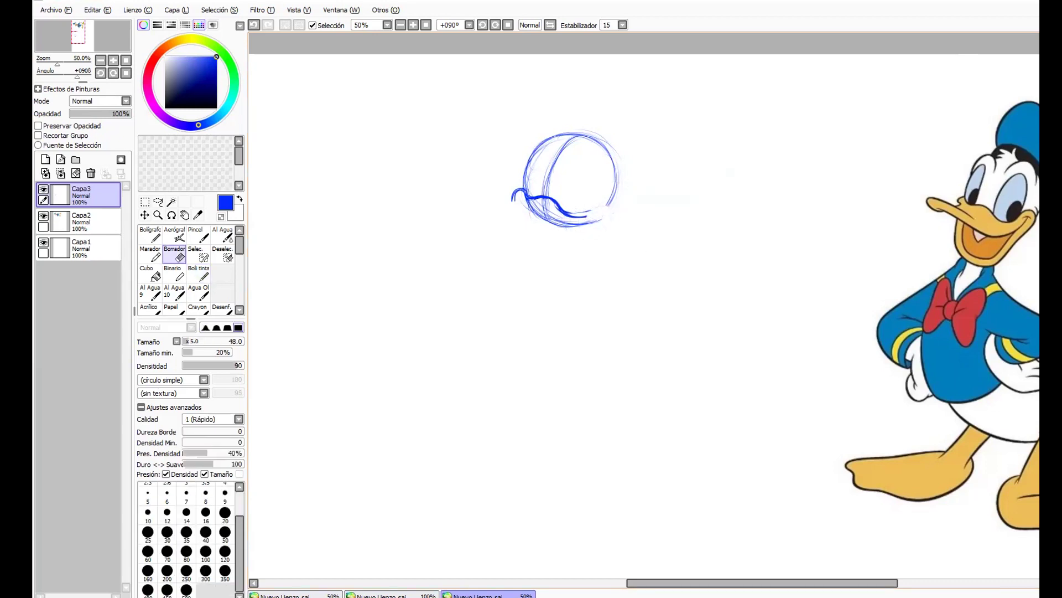
key(n)
mouse_move(599, 213)
mouse_down()
mouse_move(612, 205)
mouse_move(602, 227)
mouse_move(595, 217)
mouse_move(612, 206)
mouse_up()
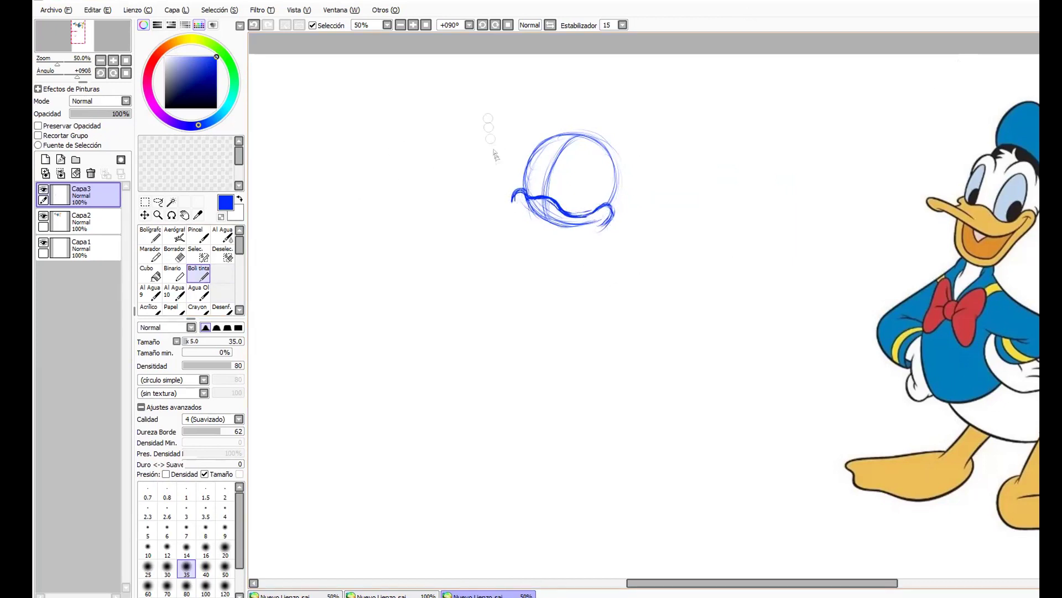
mouse_move(1028, 221)
mouse_down()
mouse_move(994, 231)
mouse_move(917, 203)
mouse_move(968, 225)
mouse_move(1025, 202)
mouse_up()
key(ctrl+z)
key(ctrl+z)
drag(916, 200, 1035, 200)
key(ctrl+z)
Erase the lower part of the head circle beneath the wavy beak line.
key(e)
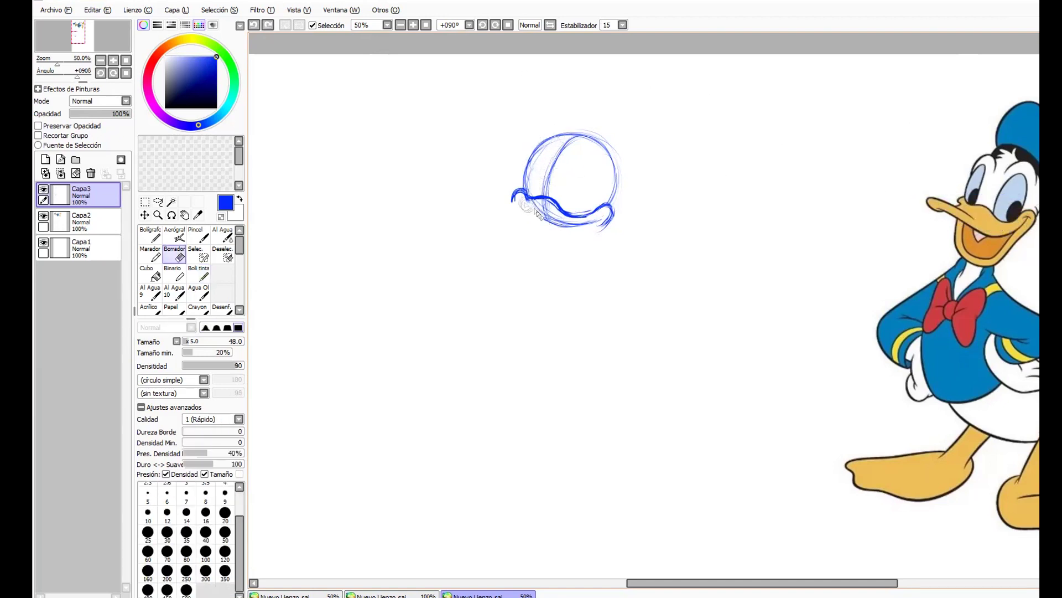
drag(546, 211, 588, 233)
drag(588, 233, 543, 207)
Draw the two rounded brow arcs at the upper left and upper right of the head circle.
click(204, 274)
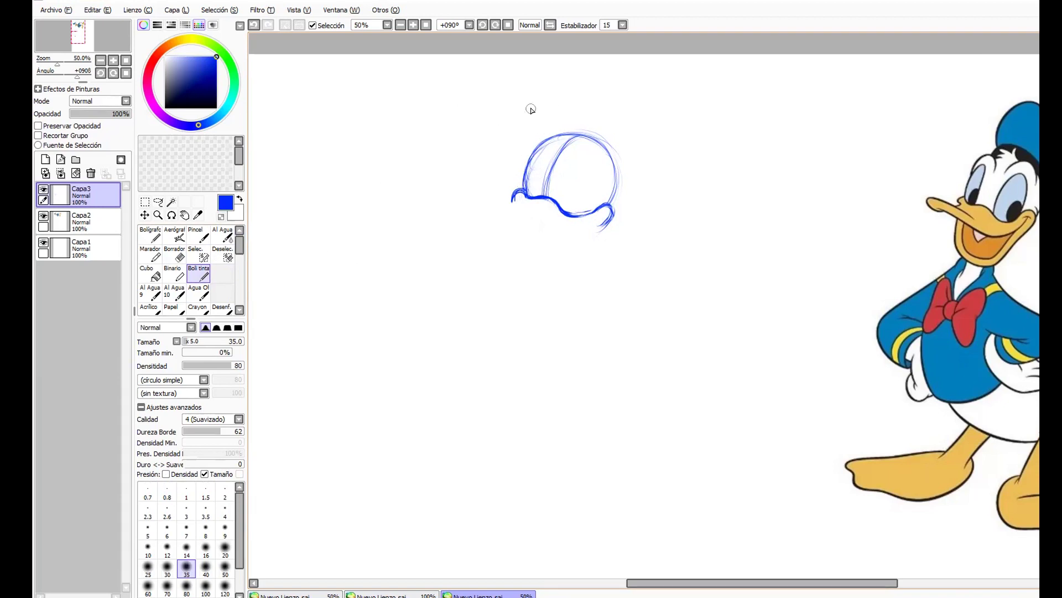
key(e)
drag(545, 150, 578, 147)
key(e)
mouse_move(538, 143)
mouse_down()
mouse_move(613, 158)
mouse_move(605, 145)
mouse_move(608, 175)
mouse_up()
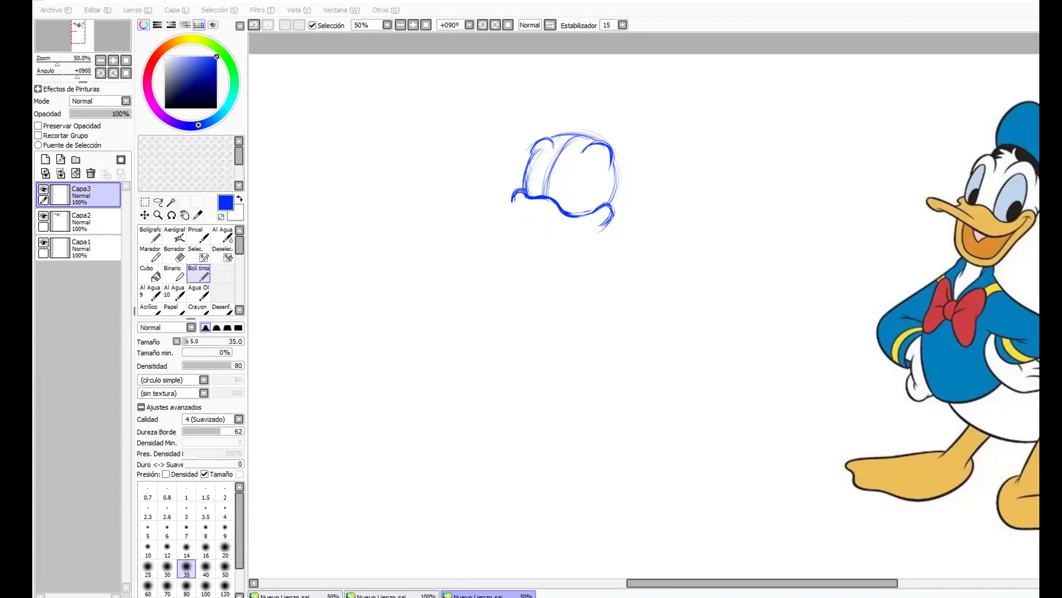
click(571, 150)
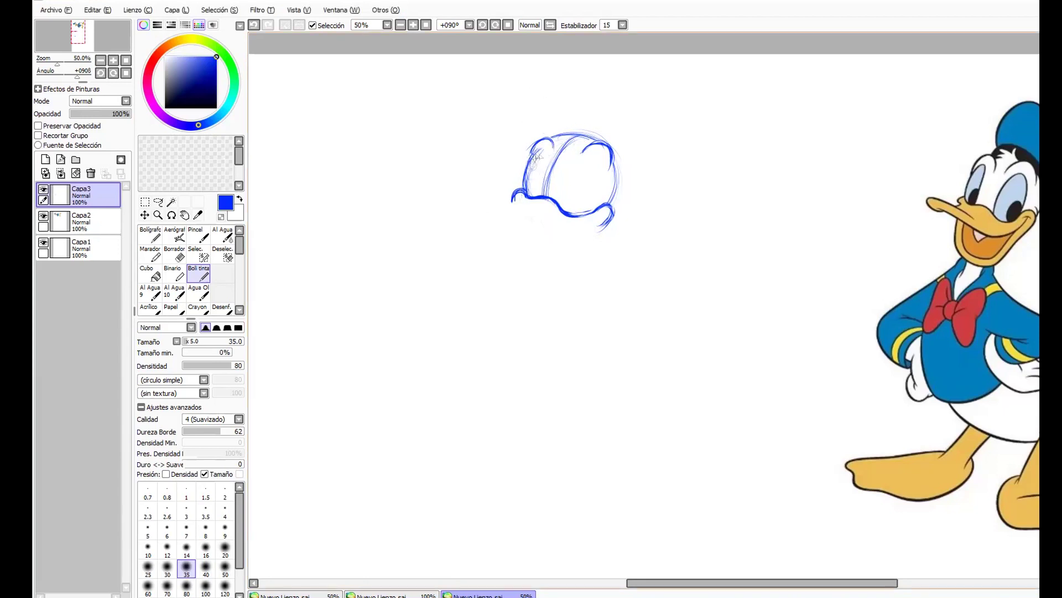
mouse_move(907, 111)
mouse_down()
mouse_move(863, 213)
mouse_move(901, 176)
mouse_up()
key(ctrl+z)
key(ctrl+z)
mouse_move(860, 213)
mouse_down()
mouse_move(855, 184)
mouse_move(901, 156)
mouse_move(874, 220)
mouse_up()
key(ctrl+z)
Outline the narrow left eye between the head's left edge and the face guide.
key(e)
mouse_move(532, 185)
mouse_down()
mouse_move(536, 165)
mouse_move(533, 191)
mouse_up()
key(n)
drag(542, 169, 535, 186)
key(ctrl+z)
key(ctrl+z)
key(ctrl+z)
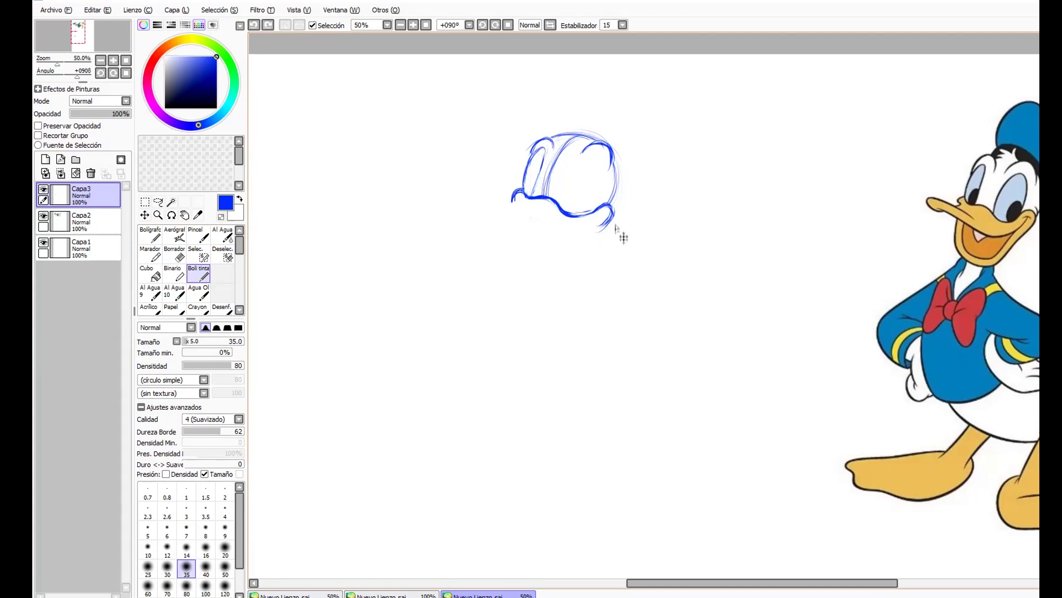
Refine the left eye's outline and draw its small oval pupil resting on the beak line.
drag(625, 188, 674, 224)
scroll(654, 288, down, 7)
mouse_move(698, 285)
mouse_down()
mouse_move(515, 202)
mouse_move(545, 220)
mouse_up()
mouse_move(346, 136)
mouse_down()
mouse_move(332, 207)
mouse_move(353, 142)
mouse_move(329, 201)
mouse_move(349, 170)
mouse_up()
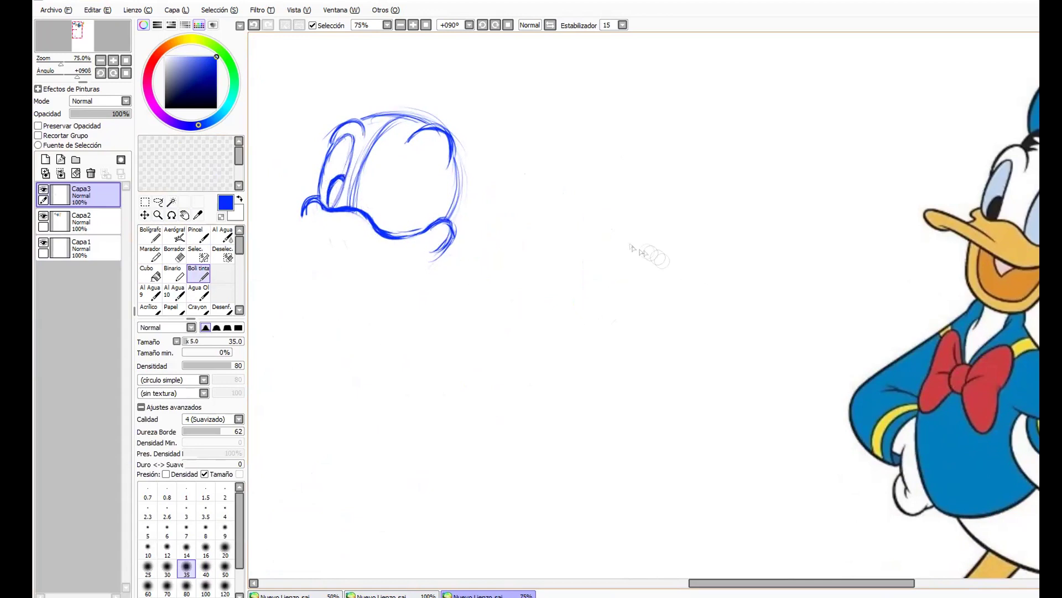
Redraw the right brow arc and sketch the large oval right eye with its pupil above the beak line.
mouse_move(381, 224)
mouse_down()
mouse_move(392, 178)
mouse_move(380, 226)
mouse_move(415, 149)
mouse_move(426, 149)
mouse_move(430, 179)
mouse_move(415, 233)
mouse_up()
key(e)
mouse_move(412, 136)
mouse_down()
mouse_move(449, 165)
mouse_move(429, 125)
mouse_move(421, 122)
mouse_move(447, 150)
mouse_up()
key(n)
drag(426, 116, 451, 166)
drag(410, 132, 445, 152)
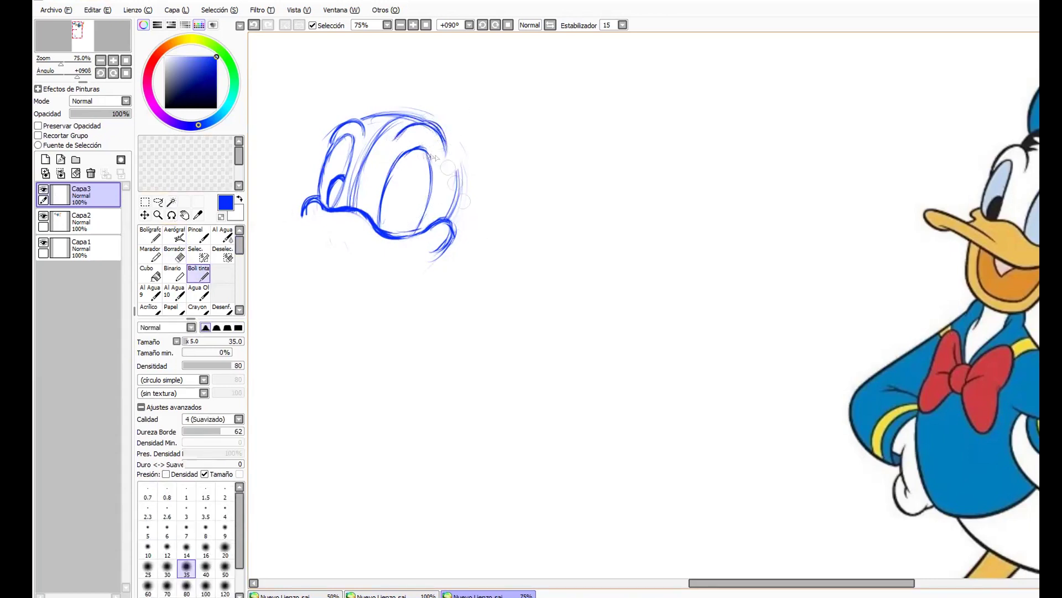
drag(401, 232, 424, 202)
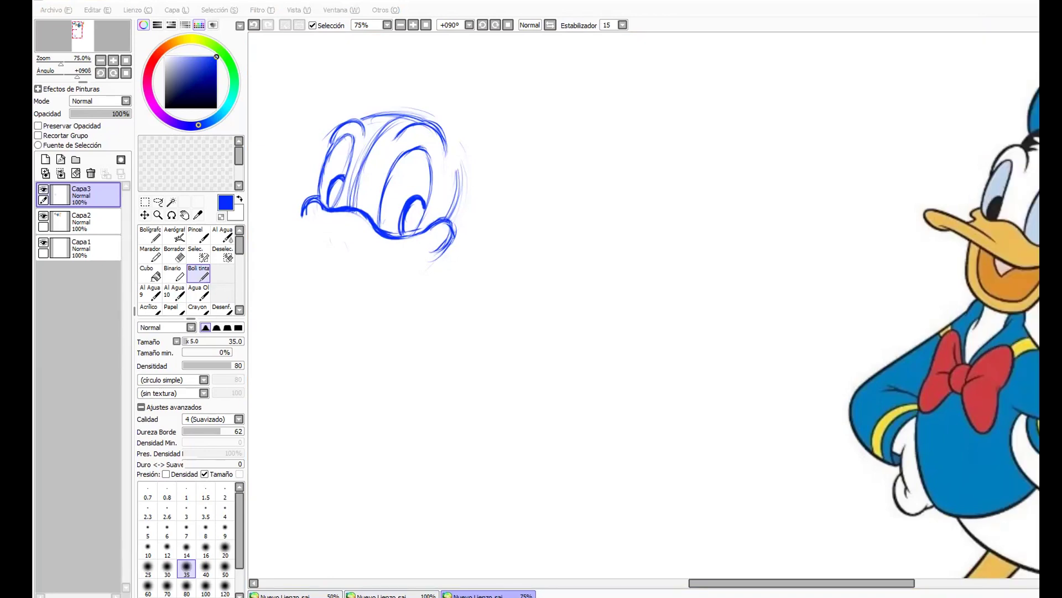
Select the right eye with the lasso and move it slightly toward the left eye, then clear the selection.
click(158, 215)
key(Page_Down)
click(198, 277)
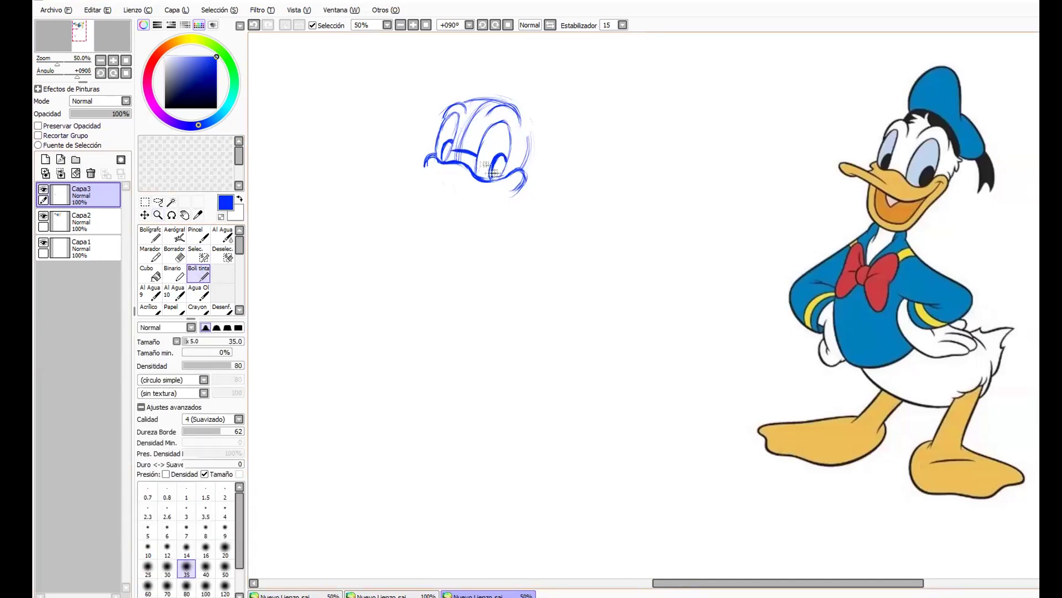
key(l)
drag(498, 183, 492, 180)
key(ctrl+t)
drag(492, 119, 492, 116)
key(Return)
key(ctrl+d)
Erase the face guide between the eyes and refine the left eye's edge and both pupils.
click(175, 254)
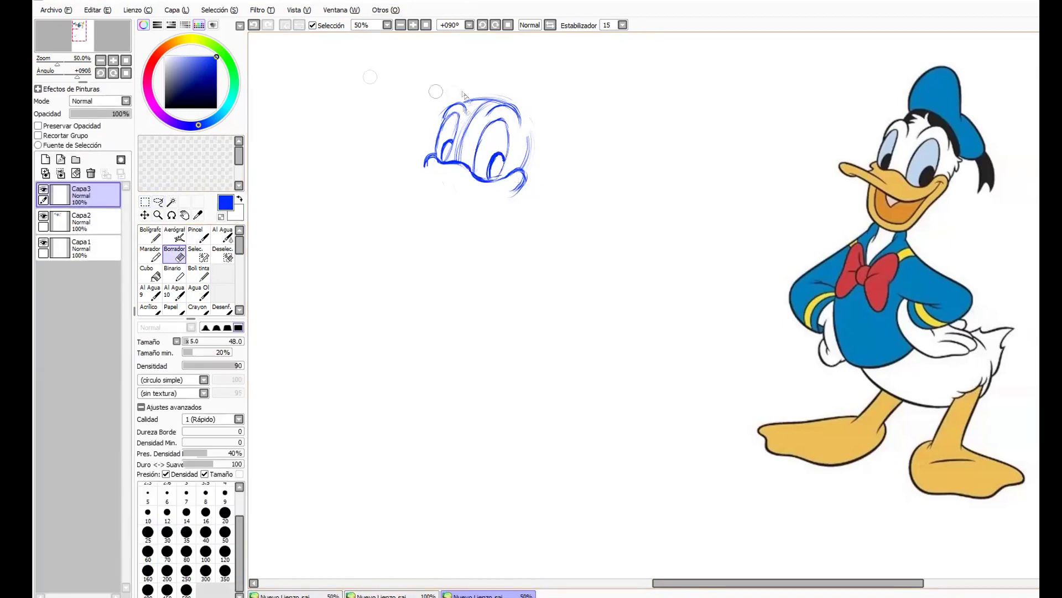
key(n)
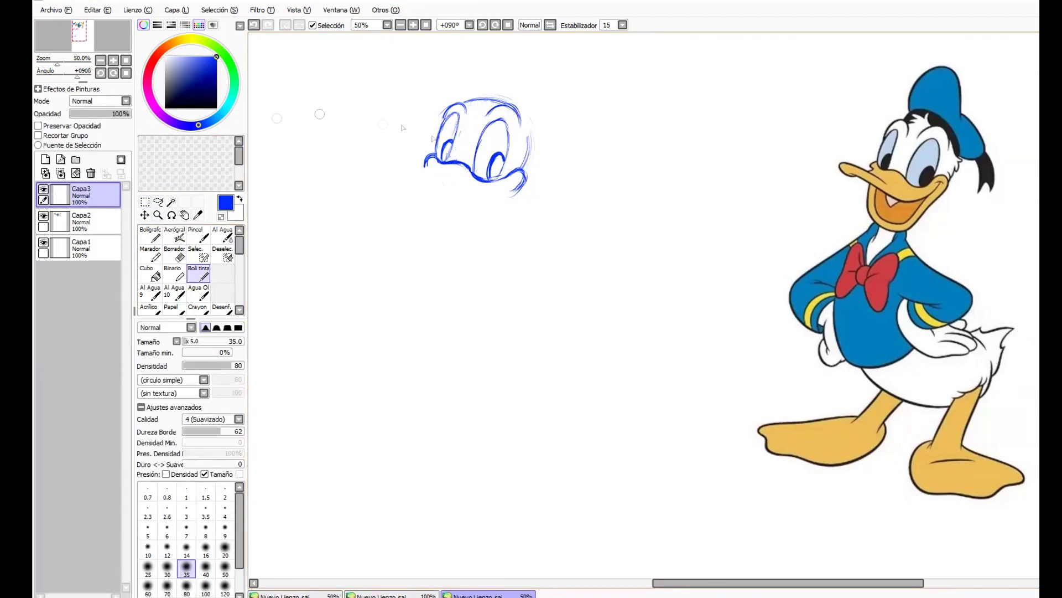
mouse_move(458, 118)
mouse_down()
mouse_move(449, 161)
mouse_move(458, 132)
mouse_up()
key(e)
key(n)
key(e)
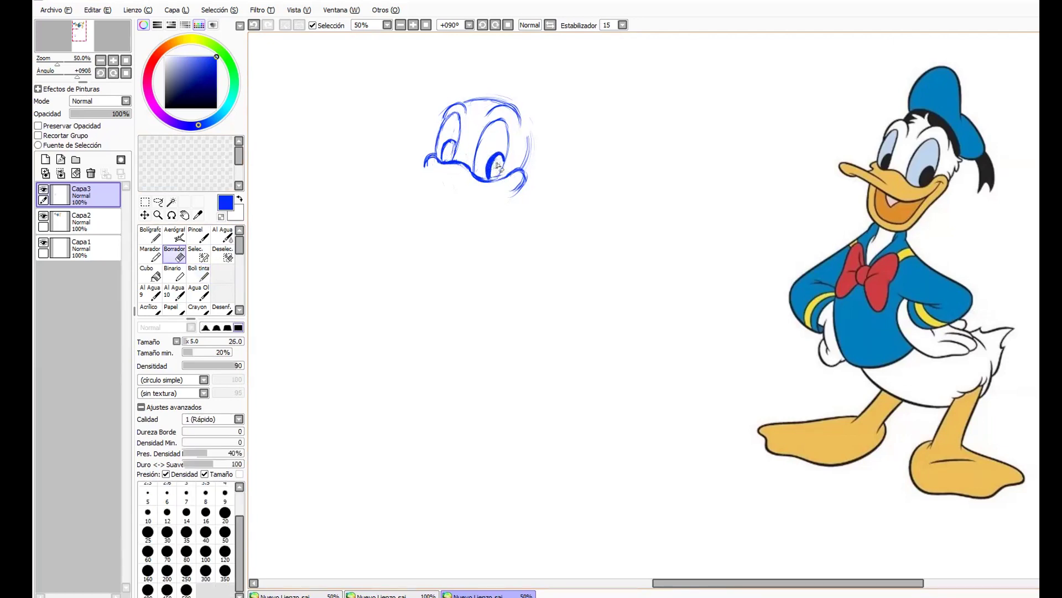
key(e)
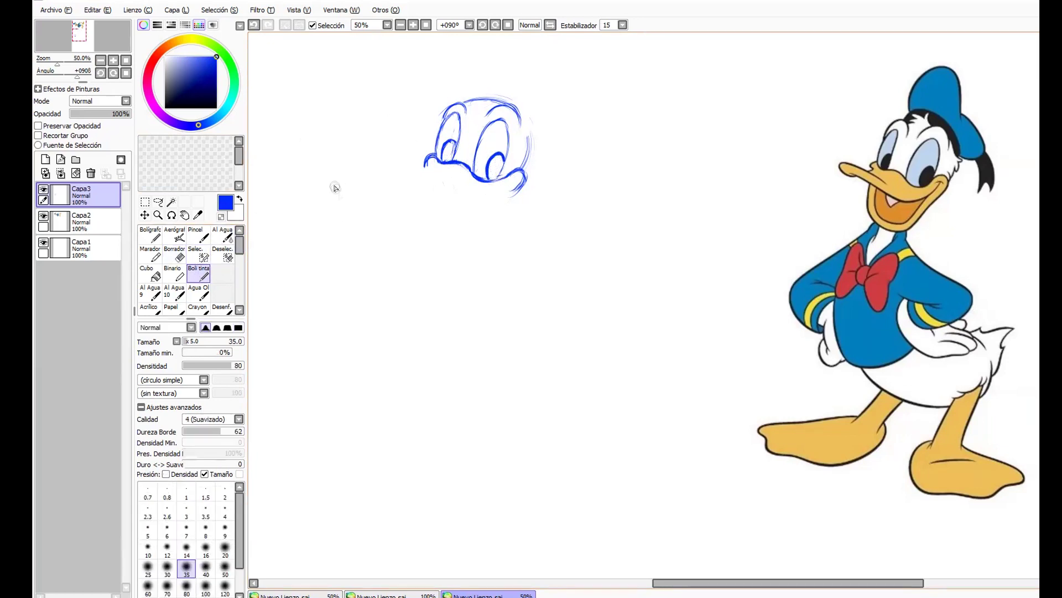
Darken the head's right edge and draw matching horizontal guides through the beak tip on the reference and on the sketch.
drag(528, 143, 522, 169)
drag(823, 162, 903, 162)
drag(382, 151, 464, 151)
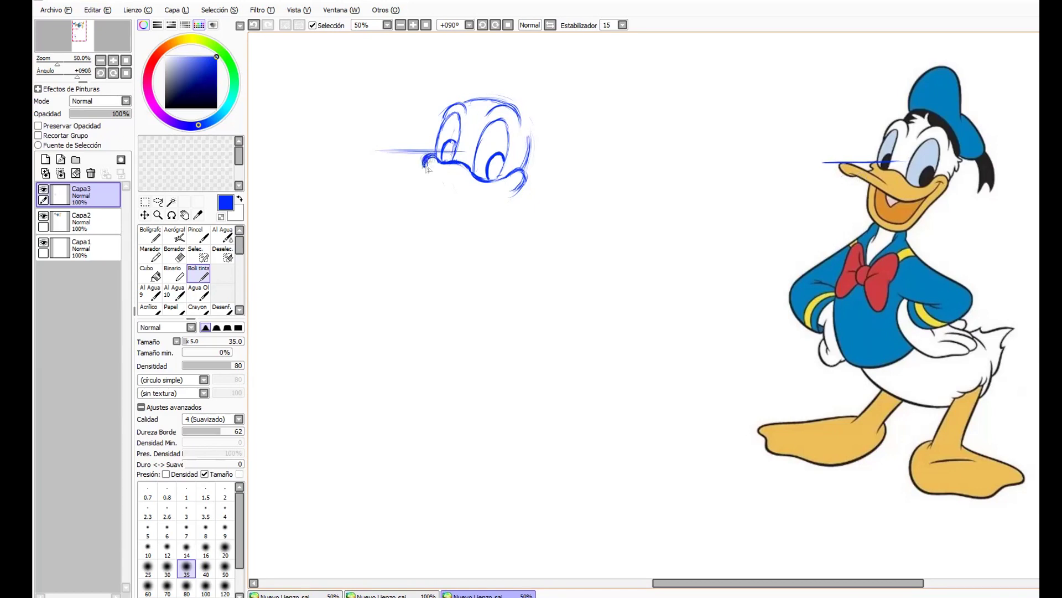
Draw the upper beak with a rounded tip at the horizontal guide and a lower edge curving up to the right cheek.
mouse_move(382, 154)
mouse_down()
mouse_move(436, 183)
mouse_move(370, 153)
mouse_move(372, 169)
mouse_move(398, 177)
mouse_up()
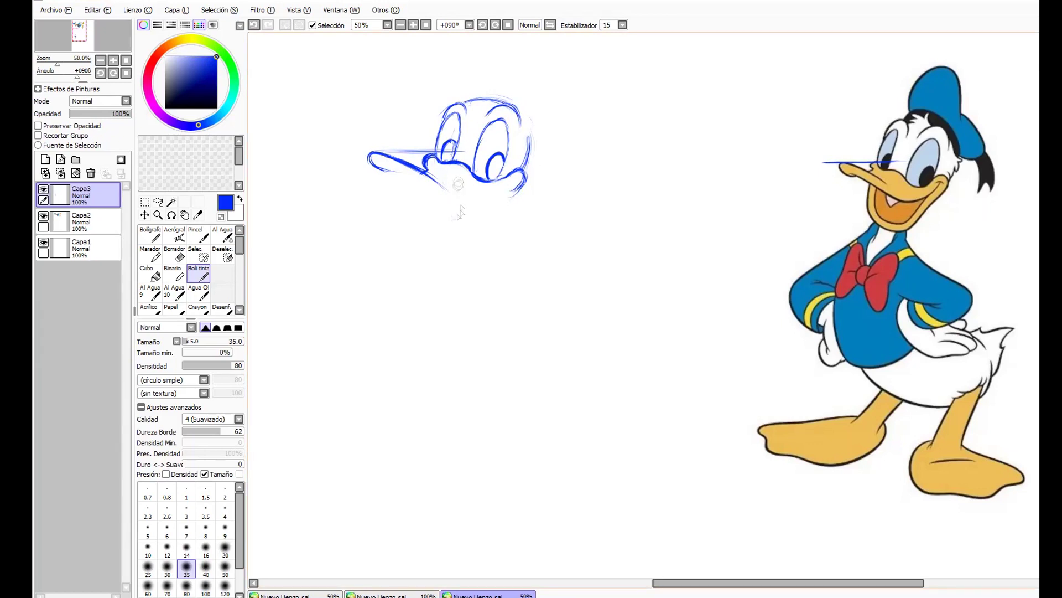
mouse_move(390, 169)
mouse_down()
mouse_move(447, 205)
mouse_move(414, 186)
mouse_move(477, 210)
mouse_move(528, 188)
mouse_up()
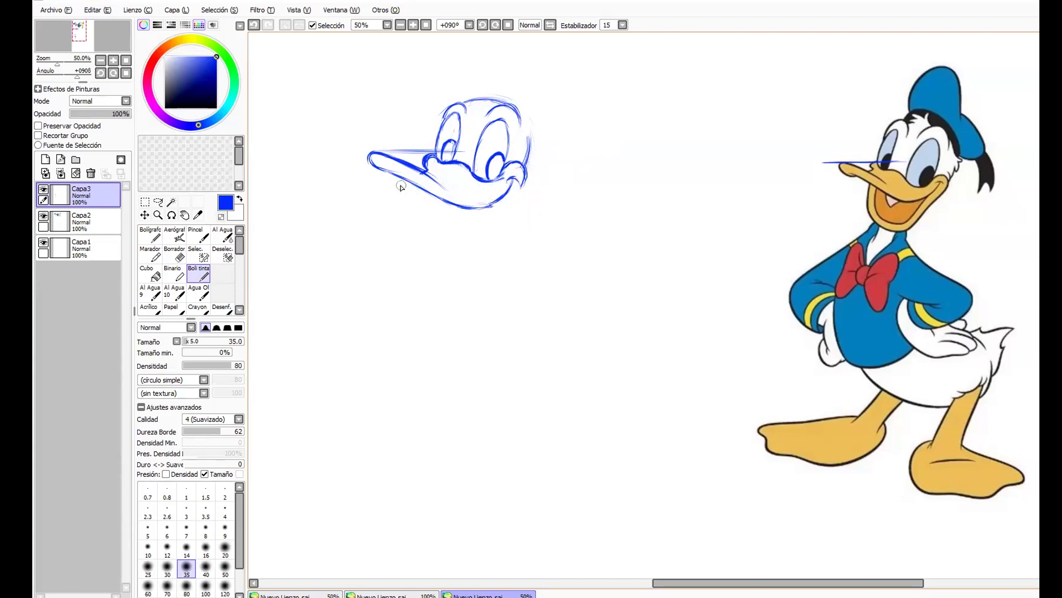
key(e)
Lasso the beak and transform it to shift it slightly right toward the face.
click(157, 201)
mouse_move(462, 192)
mouse_down()
mouse_move(359, 153)
mouse_move(454, 215)
mouse_move(505, 201)
mouse_up()
key(ctrl+t)
drag(438, 176, 453, 181)
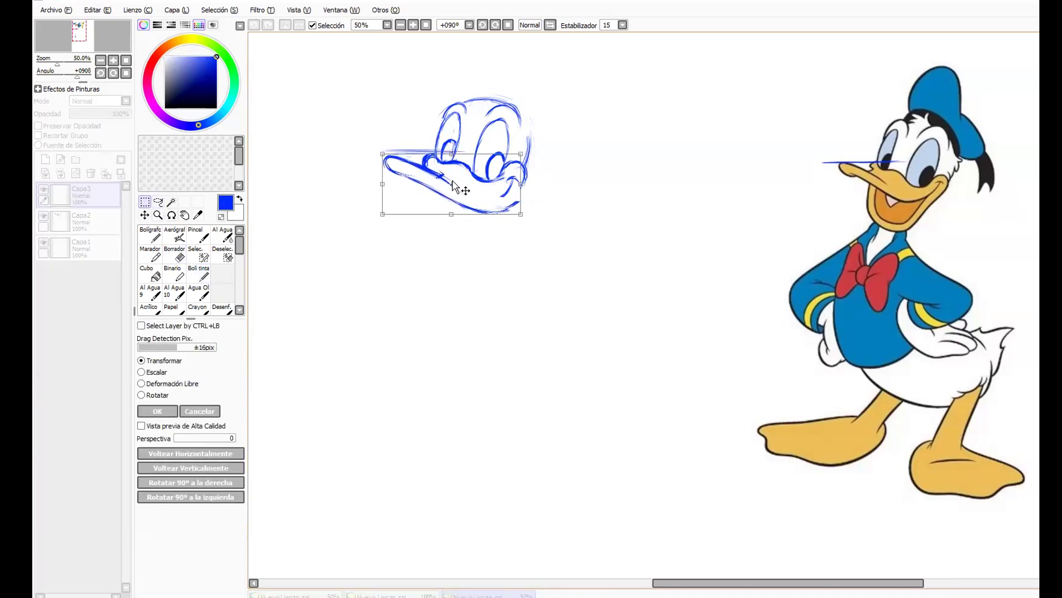
key(Return)
Erase the lower curve of the upper beak and redraw it higher, running from the tip to the right cheek.
key(e)
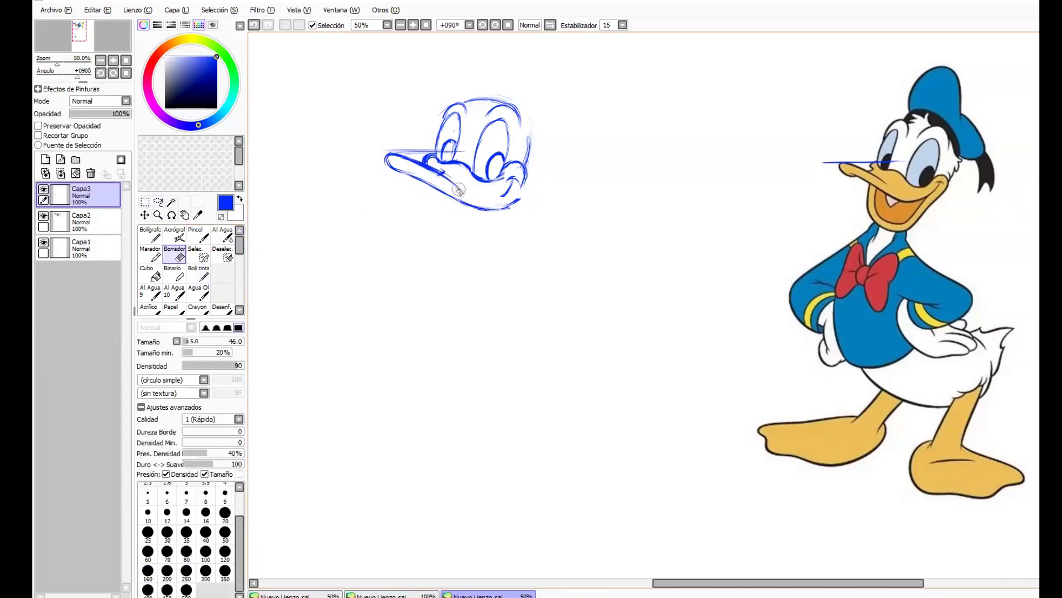
mouse_move(457, 181)
mouse_down()
mouse_move(482, 214)
mouse_move(520, 196)
mouse_up()
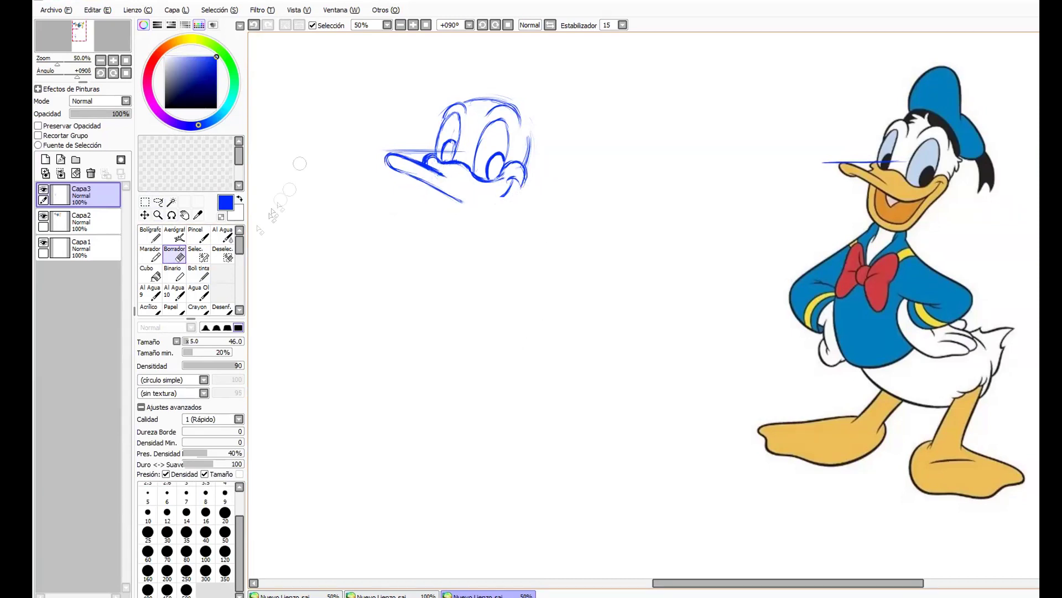
click(198, 273)
mouse_move(437, 188)
mouse_down()
mouse_move(473, 207)
mouse_move(500, 201)
mouse_move(532, 166)
mouse_up()
mouse_move(395, 160)
mouse_down()
mouse_move(407, 175)
mouse_move(517, 180)
mouse_move(509, 191)
mouse_move(523, 166)
mouse_move(529, 188)
mouse_move(509, 198)
mouse_up()
key(e)
key(n)
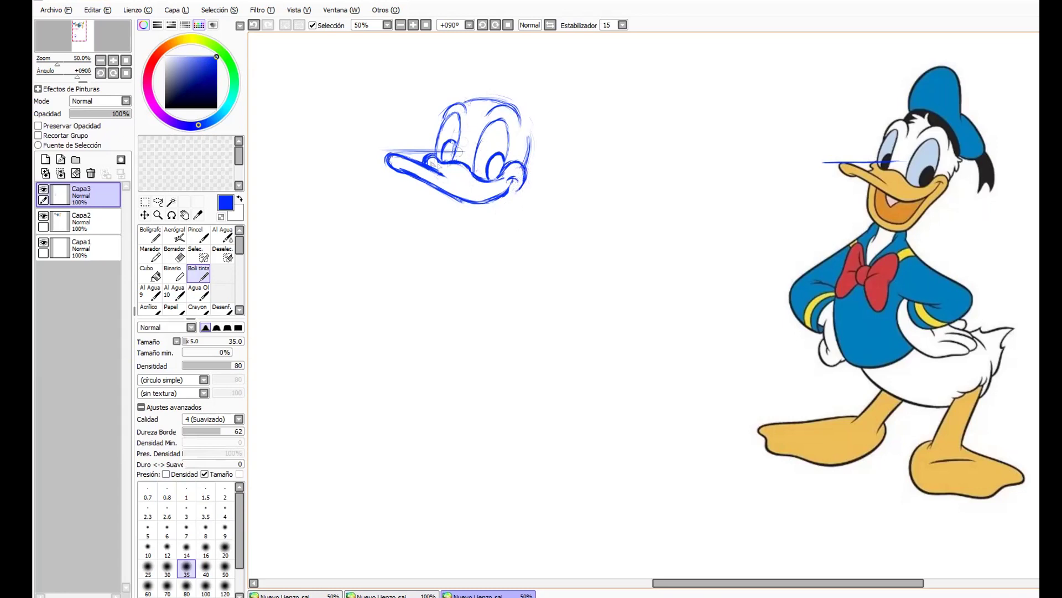
Strengthen the upper beak's edges and clean up the lines around the left cheek.
drag(420, 166, 458, 187)
key(e)
key(e)
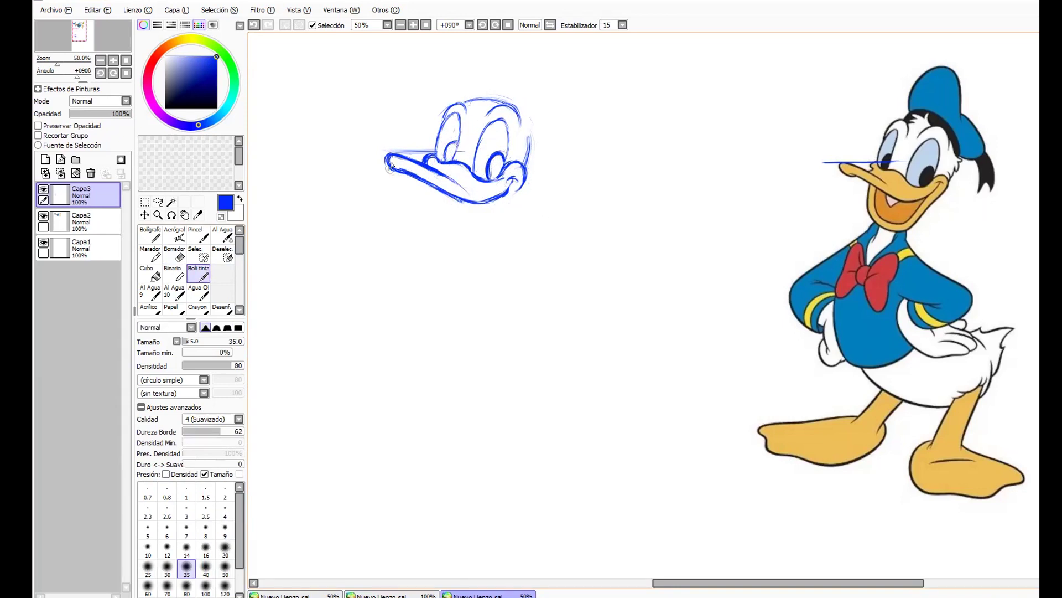
key(e)
mouse_move(442, 158)
mouse_down()
mouse_move(422, 166)
mouse_move(443, 170)
mouse_up()
key(e)
Draw vertical guides at the lower beak's left edge on the reference and the sketch, and sketch that edge.
drag(865, 134, 870, 238)
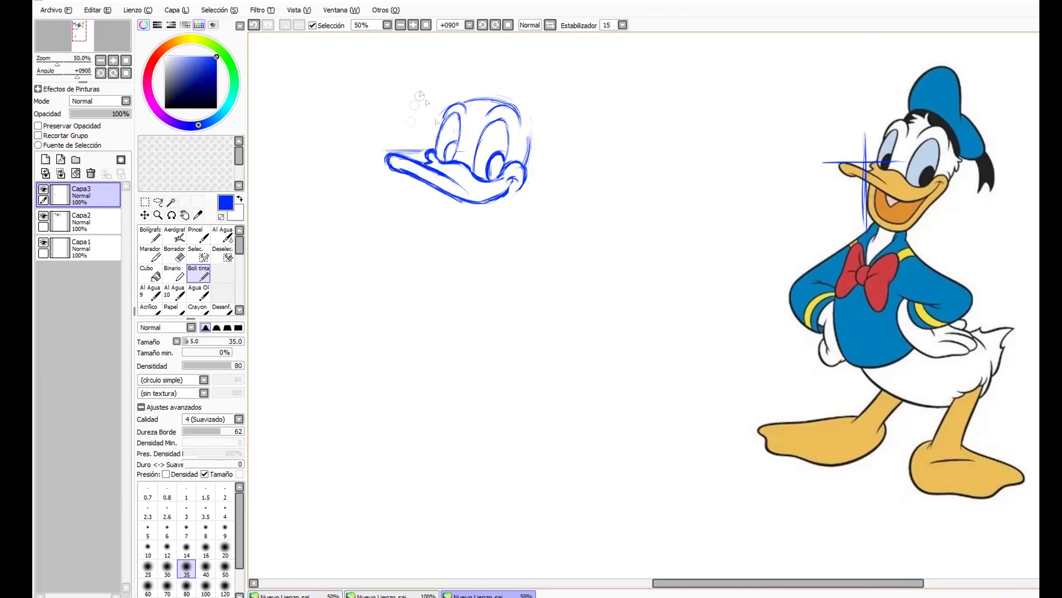
drag(419, 145, 416, 208)
drag(423, 118, 419, 245)
drag(419, 184, 414, 267)
drag(421, 191, 432, 228)
Add horizontal chin guides and diagonal guides to the reference's lower beak and copy them onto the sketch.
drag(855, 233, 941, 231)
drag(868, 183, 932, 234)
drag(423, 183, 484, 233)
drag(416, 236, 486, 236)
Draw the inner and outer curves of the open lower beak, rising to the right cheek.
drag(424, 205, 436, 229)
mouse_move(428, 185)
mouse_down()
mouse_move(452, 236)
mouse_move(481, 229)
mouse_move(513, 205)
mouse_move(523, 178)
mouse_up()
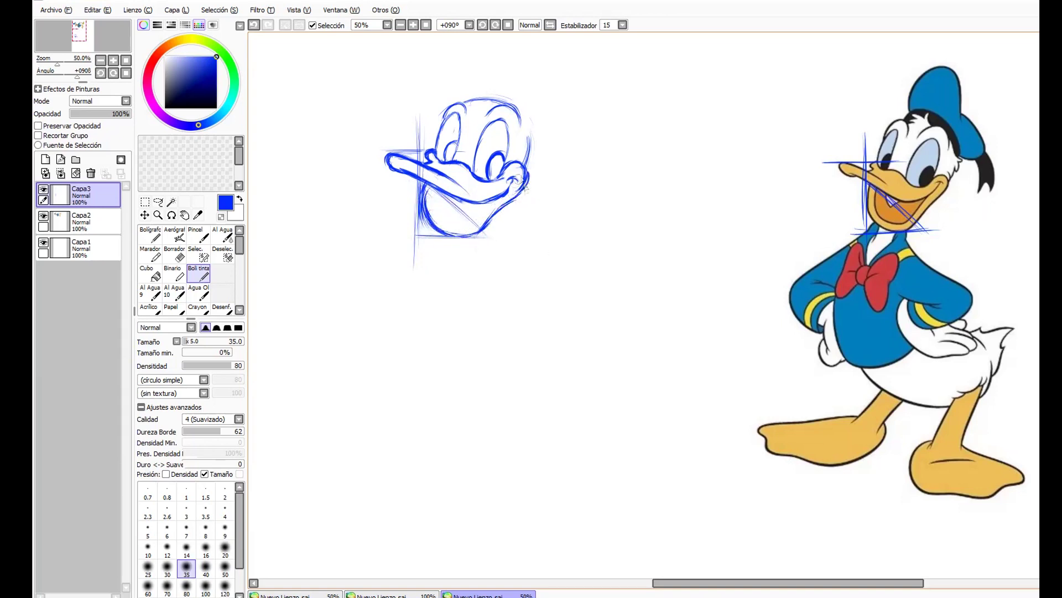
mouse_move(426, 215)
mouse_down()
mouse_move(452, 244)
mouse_move(481, 239)
mouse_move(521, 196)
mouse_up()
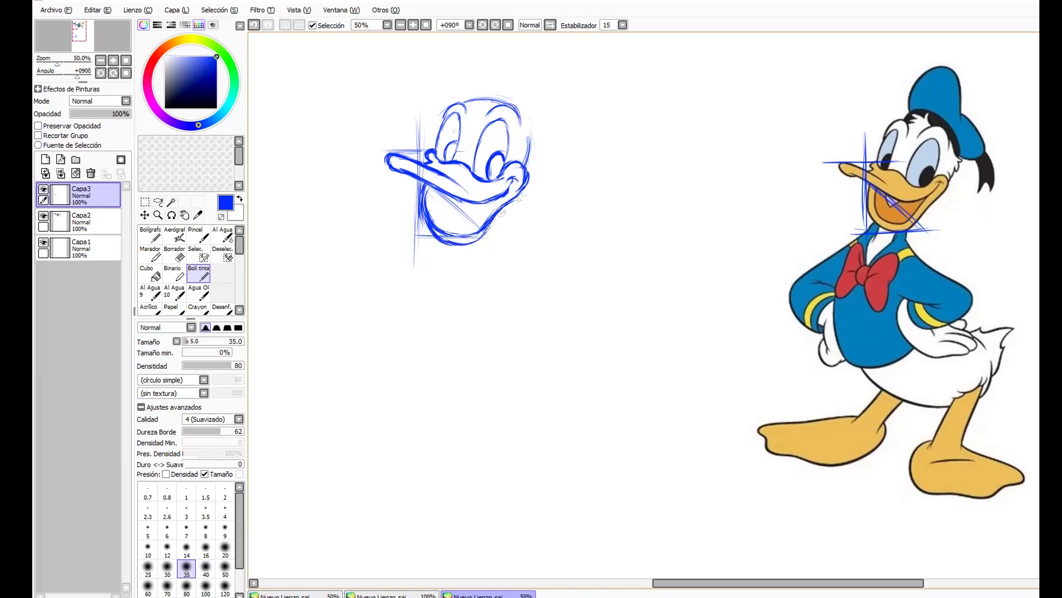
Erase the guides inside the open mouth and draw the pointed notch of the tongue under the upper beak.
key(e)
mouse_move(452, 228)
mouse_down()
mouse_move(430, 197)
mouse_move(445, 230)
mouse_move(450, 209)
mouse_move(474, 212)
mouse_move(476, 235)
mouse_move(414, 205)
mouse_move(442, 224)
mouse_up()
key(n)
drag(536, 258, 546, 265)
key(ctrl+z)
mouse_move(429, 201)
mouse_down()
mouse_move(475, 231)
mouse_move(490, 202)
mouse_move(482, 220)
mouse_move(429, 199)
mouse_move(469, 203)
mouse_up()
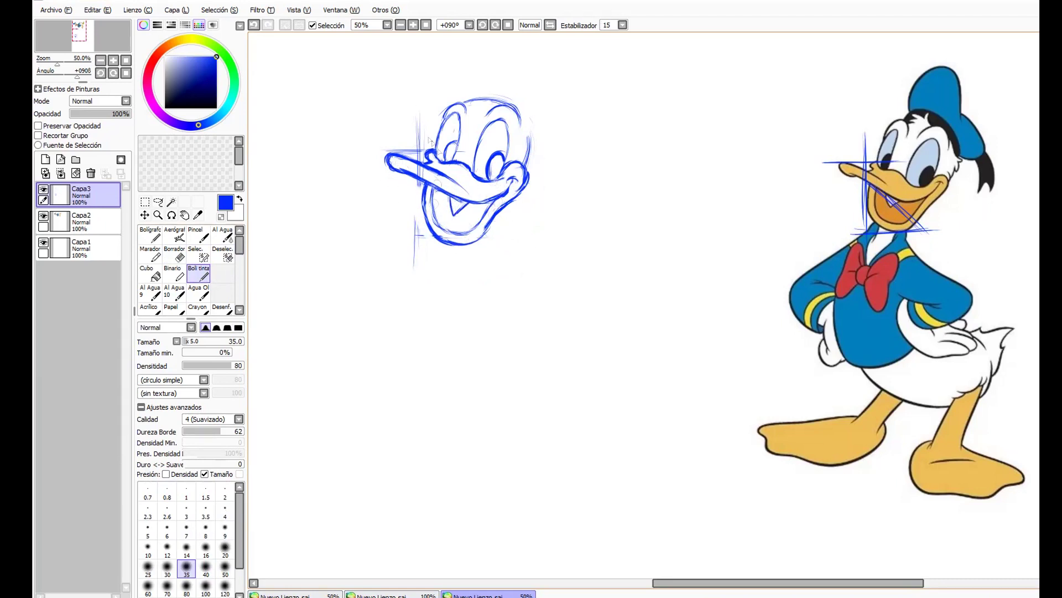
Thin and clean the lower line of the beak tip with the eraser and return to the ink pen brush.
key(e)
mouse_move(388, 166)
mouse_down()
mouse_move(426, 141)
mouse_move(391, 149)
mouse_move(408, 160)
mouse_move(392, 158)
mouse_move(419, 182)
mouse_up()
click(198, 271)
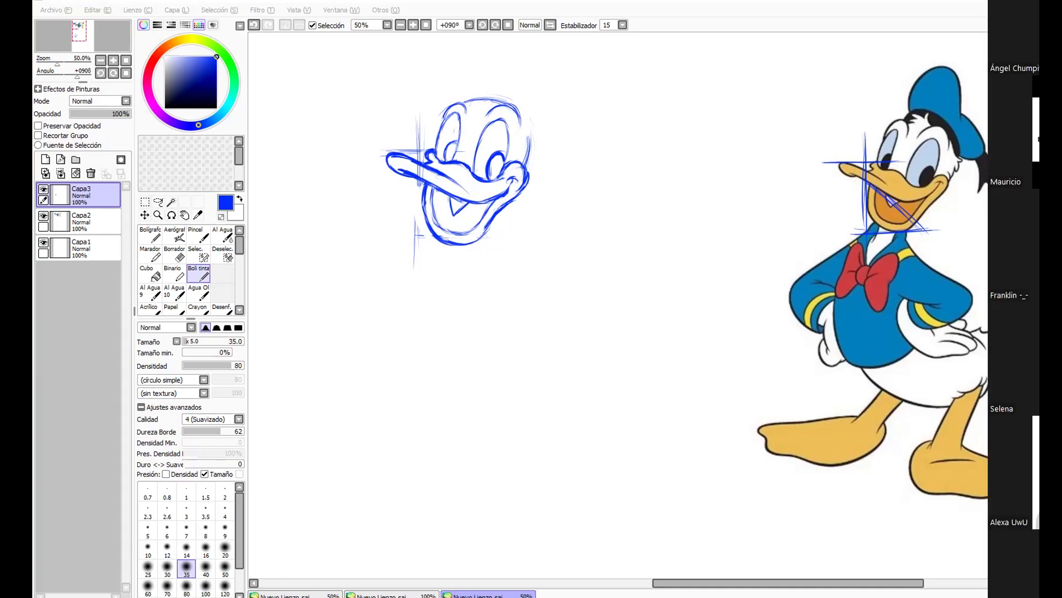
mouse_move(362, 166)
mouse_down()
mouse_move(464, 193)
mouse_move(427, 154)
mouse_move(476, 156)
mouse_move(392, 152)
mouse_move(464, 78)
mouse_up()
key(ctrl+z)
key(ctrl+z)
key(ctrl+z)
key(ctrl+z)
mouse_move(434, 150)
mouse_down()
mouse_move(518, 102)
mouse_move(527, 162)
mouse_up()
key(ctrl+z)
key(ctrl+z)
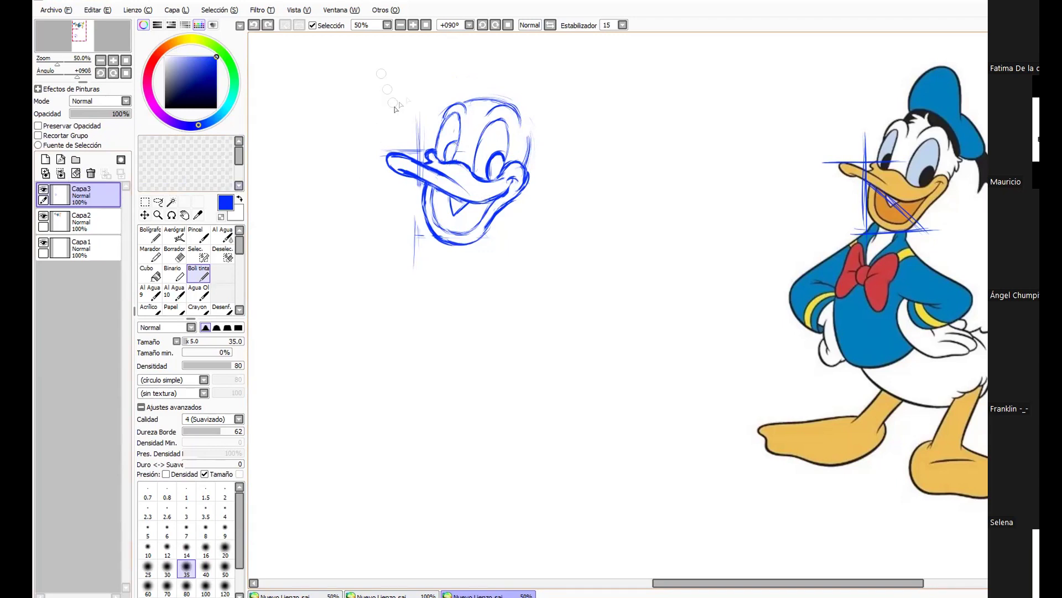
drag(464, 188, 423, 151)
key(ctrl+z)
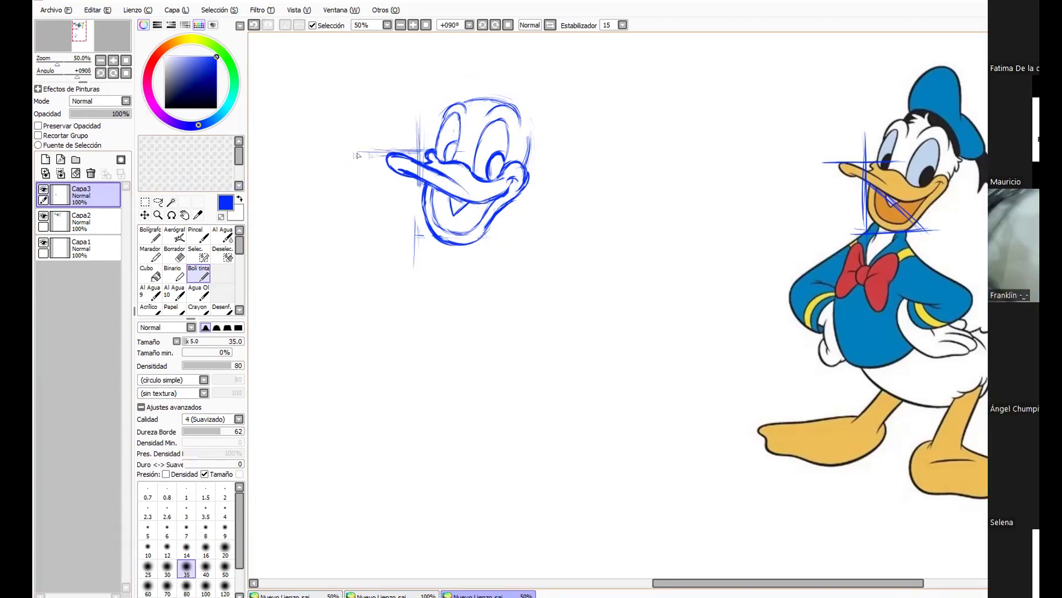
drag(357, 135, 469, 196)
key(ctrl+z)
Trace thick strokes over the upper beak from its tip along the lower edge toward the right cheek.
drag(375, 139, 468, 194)
mouse_move(425, 162)
mouse_down()
mouse_move(425, 127)
mouse_move(374, 137)
mouse_move(428, 126)
mouse_move(404, 160)
mouse_move(512, 189)
mouse_up()
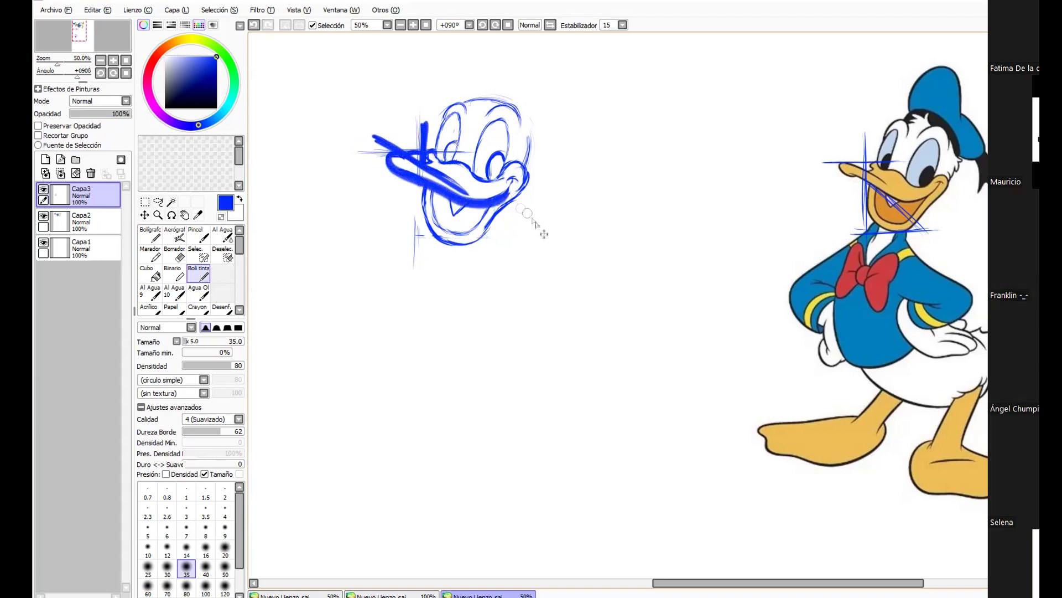
Undo the thick strokes traced over the beak.
key(ctrl+z)
key(ctrl+z)
key(ctrl+z)
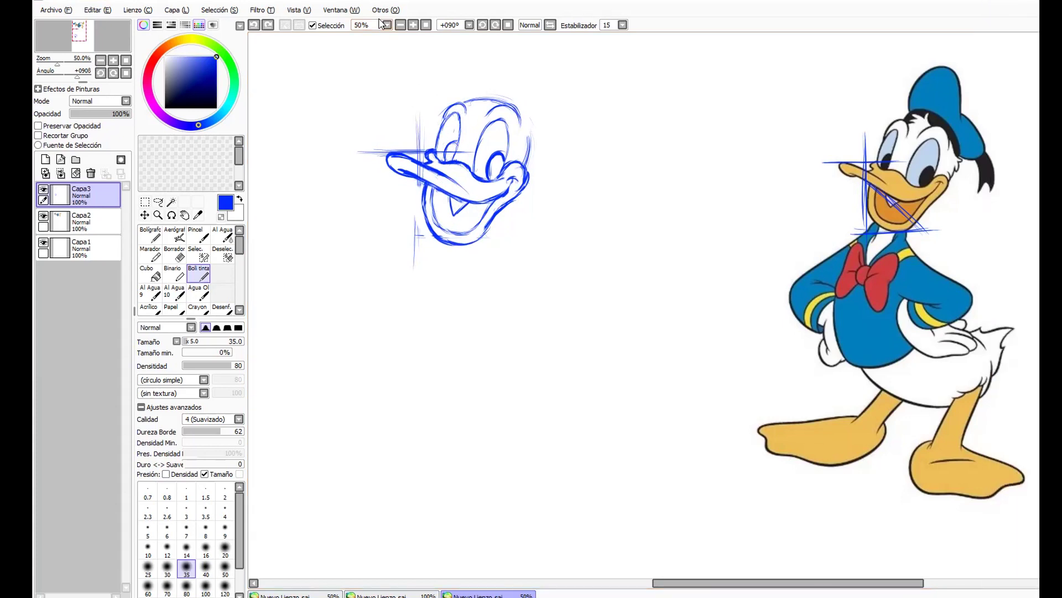
Draw the neck and the two pointed collar flaps beneath the lower beak.
mouse_move(440, 241)
mouse_down()
mouse_move(433, 263)
mouse_move(465, 249)
mouse_move(433, 266)
mouse_up()
mouse_move(464, 245)
mouse_down()
mouse_move(432, 264)
mouse_move(417, 282)
mouse_move(407, 189)
mouse_move(416, 250)
mouse_move(438, 240)
mouse_move(421, 252)
mouse_move(428, 268)
mouse_move(439, 256)
mouse_move(436, 279)
mouse_move(450, 280)
mouse_move(485, 266)
mouse_up()
drag(485, 267, 440, 286)
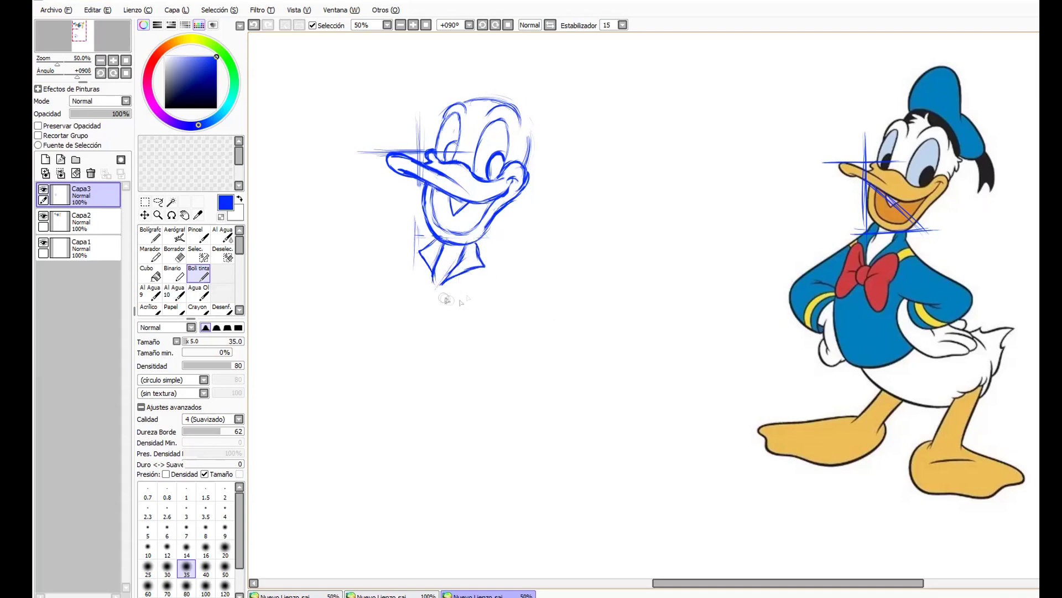
Draw a large rounded guide curve for the body, sweeping down from the collar and up toward the tail side.
mouse_move(443, 270)
mouse_down()
mouse_move(530, 412)
mouse_move(405, 346)
mouse_move(624, 398)
mouse_move(442, 281)
mouse_move(567, 414)
mouse_move(610, 353)
mouse_up()
key(ctrl+z)
key(ctrl+z)
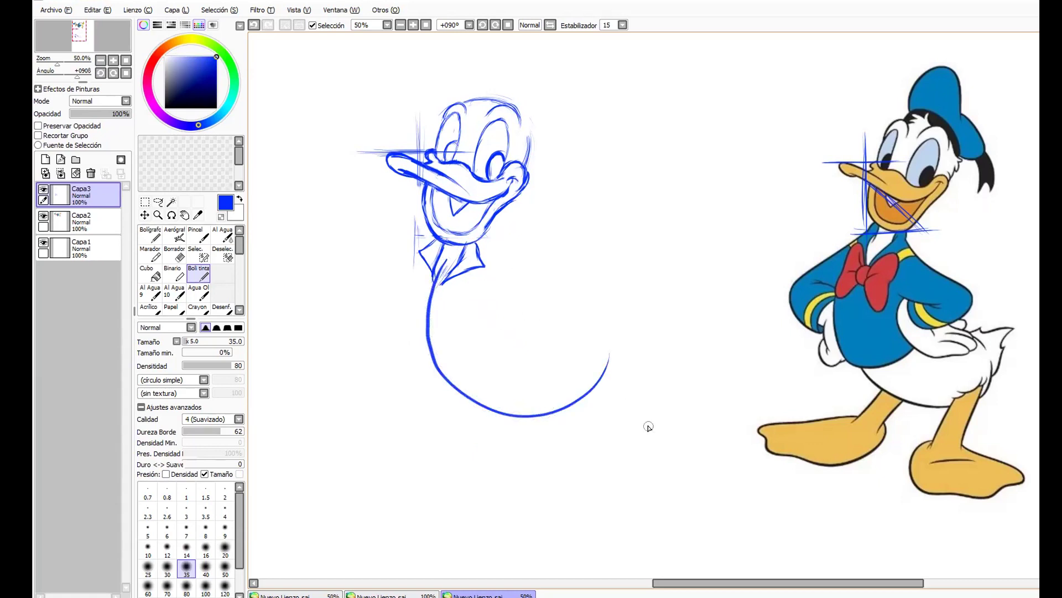
Try alternative body curves running down from the collar.
mouse_move(446, 280)
mouse_down()
mouse_move(418, 360)
mouse_move(519, 420)
mouse_up()
key(ctrl+z)
key(ctrl+z)
mouse_move(446, 264)
mouse_down()
mouse_move(420, 325)
mouse_move(616, 327)
mouse_up()
key(ctrl+z)
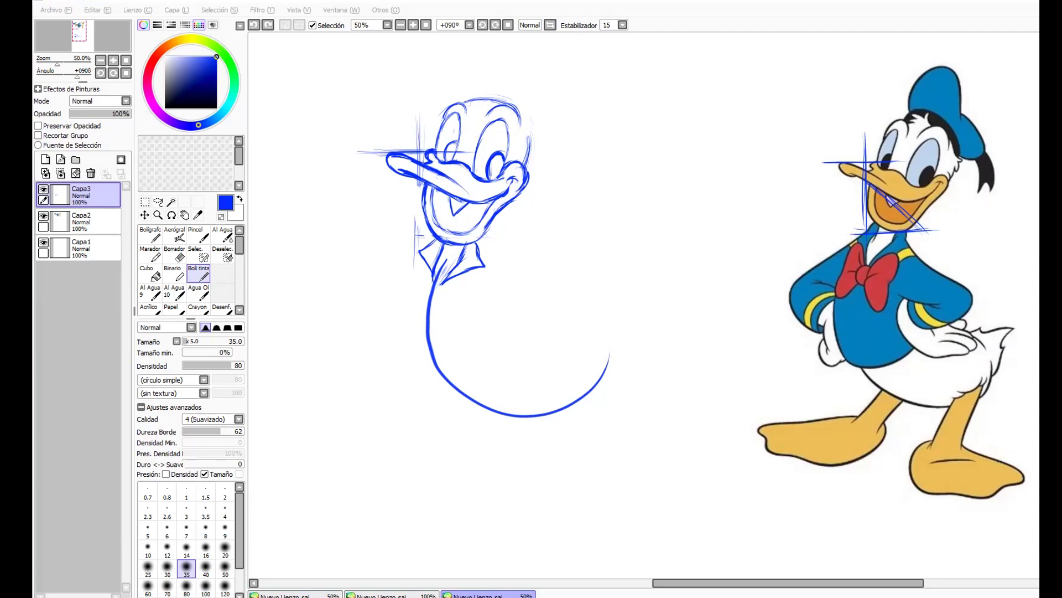
Draw the bow tie under the collar with a cleaned round knot, and the rounded shirt outline below it.
mouse_move(440, 279)
mouse_down()
mouse_move(417, 304)
mouse_move(399, 306)
mouse_move(417, 257)
mouse_move(452, 283)
mouse_move(445, 317)
mouse_move(457, 326)
mouse_move(481, 271)
mouse_move(459, 336)
mouse_move(479, 285)
mouse_move(451, 308)
mouse_up()
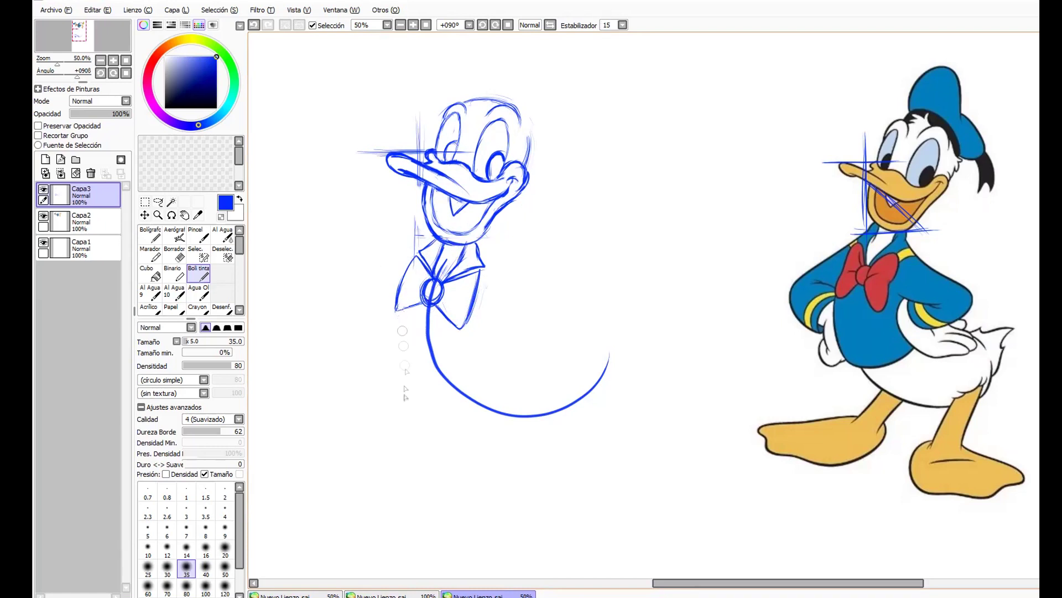
key(e)
drag(429, 295, 443, 274)
click(198, 277)
mouse_move(400, 312)
mouse_down()
mouse_move(405, 373)
mouse_move(402, 325)
mouse_move(408, 373)
mouse_move(464, 385)
mouse_move(449, 389)
mouse_move(491, 377)
mouse_move(403, 375)
mouse_move(511, 343)
mouse_move(438, 386)
mouse_move(514, 339)
mouse_up()
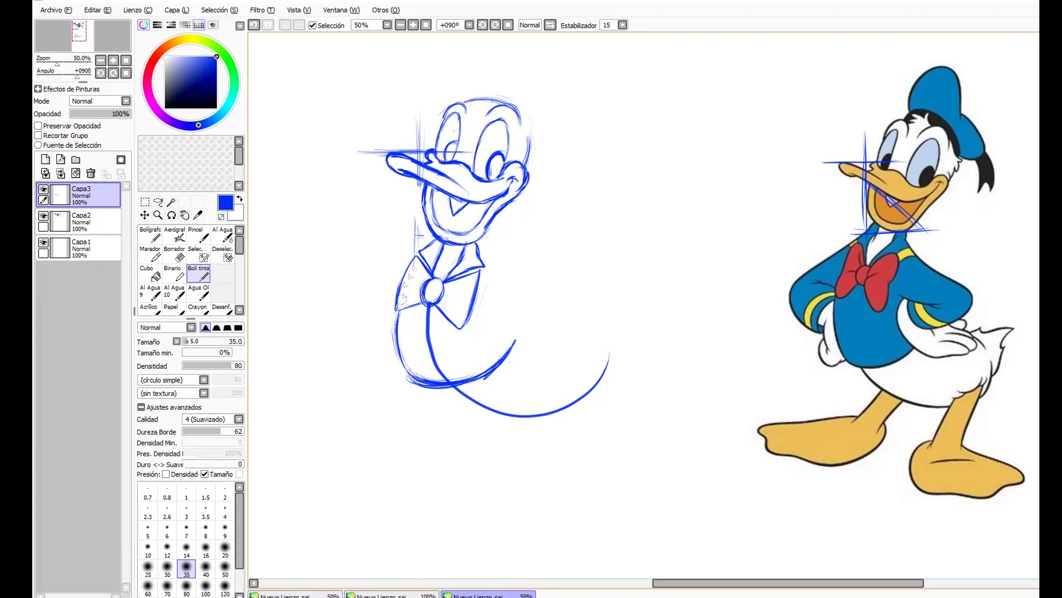
Try demonstration curves across the sketched shirt and shoulders and along the reference's chest.
mouse_move(431, 313)
mouse_down()
mouse_move(596, 385)
mouse_move(609, 349)
mouse_up()
key(ctrl+z)
mouse_move(440, 274)
mouse_down()
mouse_move(397, 249)
mouse_move(388, 283)
mouse_up()
key(ctrl+z)
mouse_move(415, 329)
mouse_down()
mouse_move(393, 373)
mouse_move(511, 360)
mouse_up()
key(ctrl+z)
mouse_move(862, 285)
mouse_down()
mouse_move(856, 325)
mouse_move(881, 360)
mouse_up()
mouse_move(431, 306)
mouse_down()
mouse_move(436, 360)
mouse_move(452, 383)
mouse_move(513, 344)
mouse_up()
key(ctrl+z)
key(ctrl+z)
key(ctrl+z)
mouse_move(402, 302)
mouse_down()
mouse_move(520, 403)
mouse_move(553, 282)
mouse_up()
key(ctrl+z)
mouse_move(405, 310)
mouse_down()
mouse_move(439, 349)
mouse_move(498, 275)
mouse_up()
key(ctrl+z)
mouse_move(910, 260)
mouse_down()
mouse_move(888, 325)
mouse_move(893, 357)
mouse_up()
drag(832, 307, 887, 357)
key(ctrl+z)
key(ctrl+z)
key(ctrl+z)
key(ctrl+z)
key(ctrl+z)
key(ctrl+z)
key(ctrl+z)
Try short contour strokes inside the shirt below the bow tie.
mouse_move(437, 349)
mouse_down()
mouse_move(469, 375)
mouse_move(431, 334)
mouse_up()
drag(420, 336, 398, 307)
mouse_move(397, 305)
mouse_down()
mouse_move(408, 384)
mouse_move(423, 357)
mouse_up()
drag(441, 342, 463, 324)
drag(465, 324, 471, 376)
key(ctrl+z)
key(ctrl+z)
key(ctrl+z)
key(ctrl+z)
key(ctrl+z)
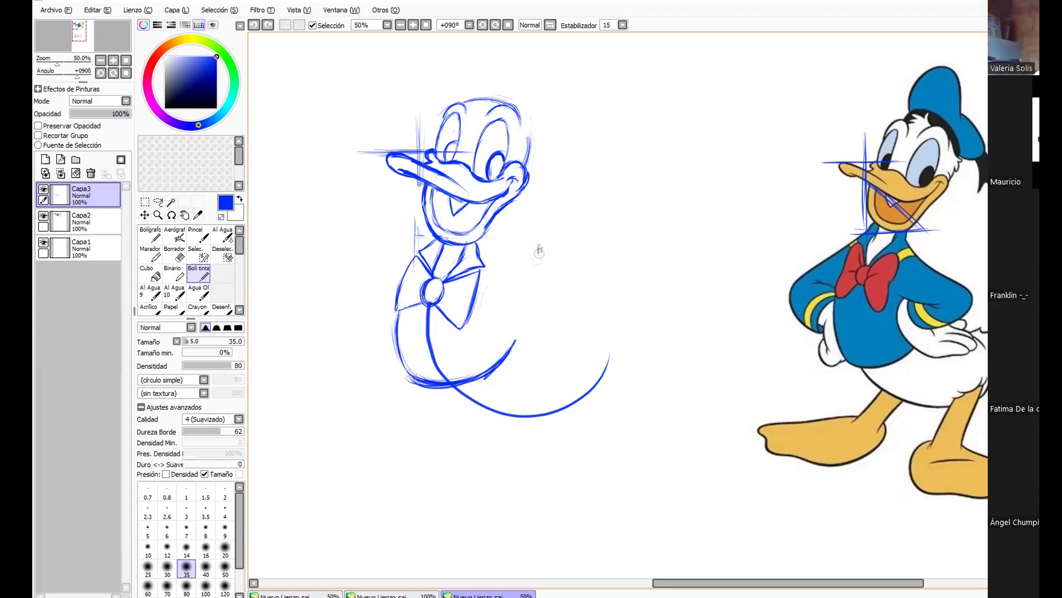
Draw the bent sleeve on the beak-tip side, from the collar out to the elbow and back to the shirt.
drag(419, 250, 361, 294)
mouse_move(416, 254)
mouse_down()
mouse_move(343, 306)
mouse_move(375, 367)
mouse_up()
mouse_move(351, 303)
mouse_down()
mouse_move(365, 354)
mouse_move(387, 275)
mouse_up()
mouse_move(352, 342)
mouse_down()
mouse_move(375, 369)
mouse_move(401, 317)
mouse_up()
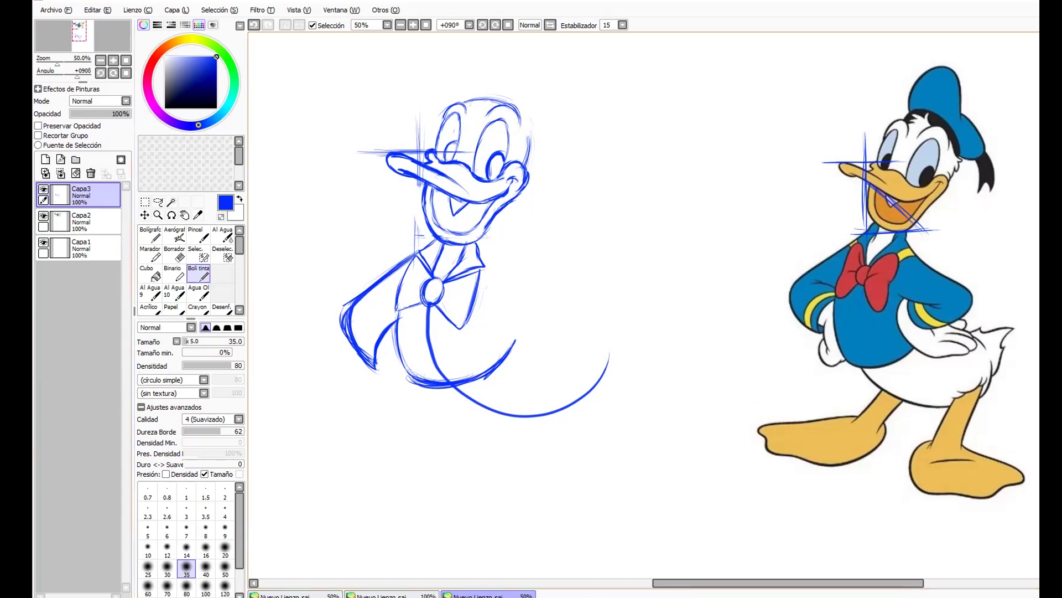
Draw the gloved hand resting on the hip and the curved cuff bands at the end of that sleeve.
mouse_move(376, 353)
mouse_down()
mouse_move(392, 380)
mouse_move(382, 369)
mouse_move(377, 387)
mouse_move(386, 398)
mouse_move(420, 396)
mouse_up()
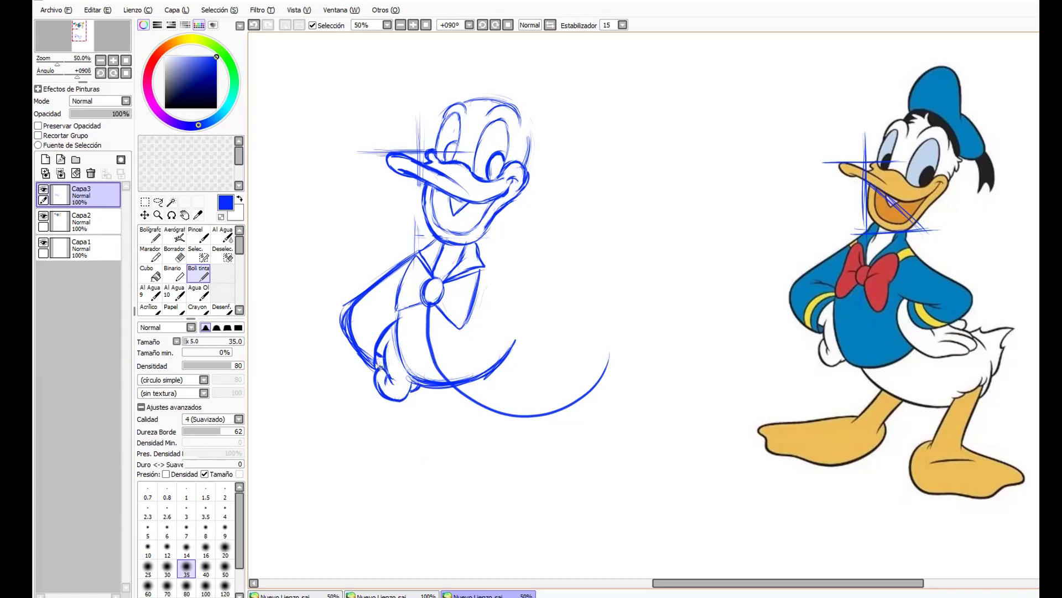
mouse_move(366, 355)
mouse_down()
mouse_move(378, 327)
mouse_move(396, 318)
mouse_move(370, 310)
mouse_move(399, 320)
mouse_up()
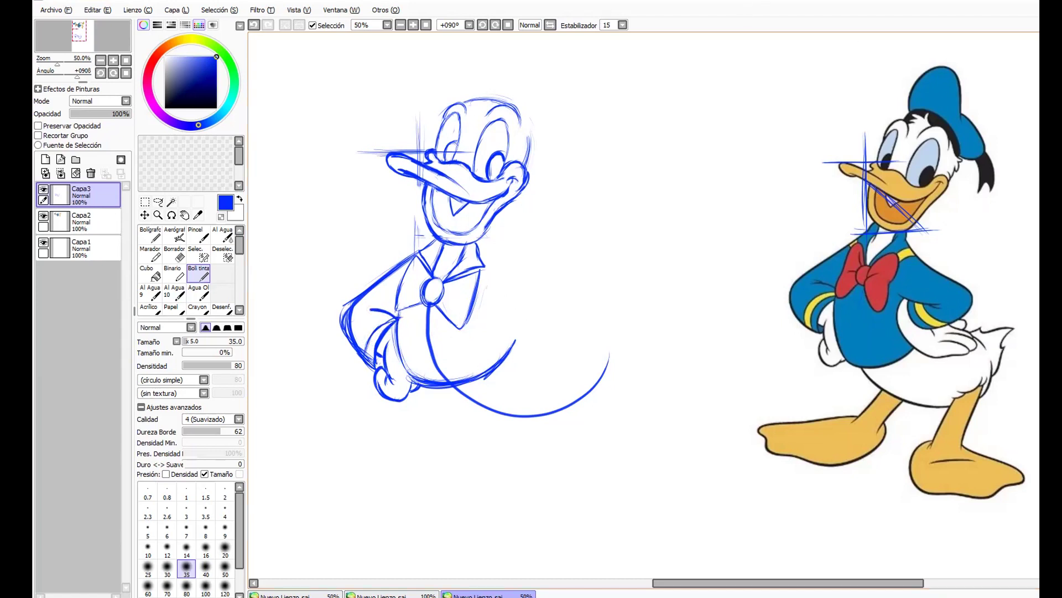
mouse_move(391, 312)
mouse_down()
mouse_move(360, 335)
mouse_move(354, 355)
mouse_up()
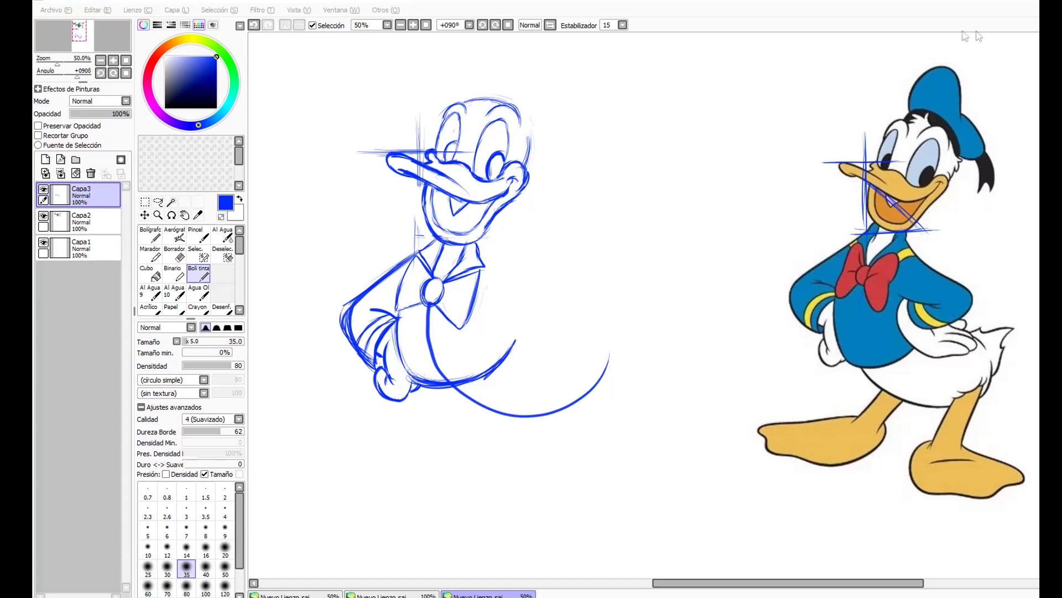
click(995, 7)
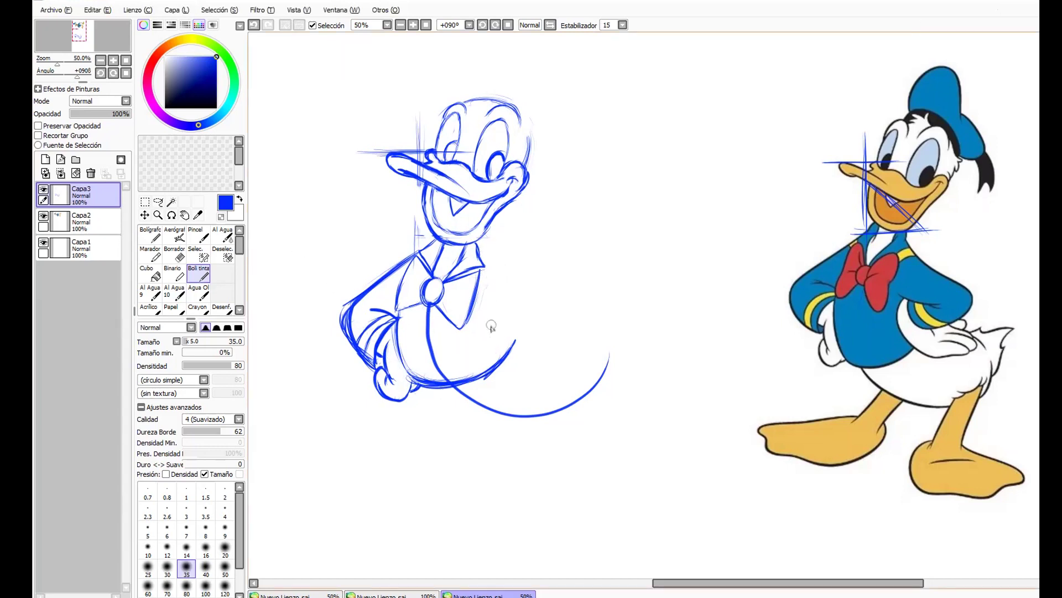
Sketch the inner curve of the opposite arm beside the shirt and the shoulder line sloping down from the collar.
mouse_move(488, 321)
mouse_down()
mouse_move(492, 358)
mouse_move(511, 378)
mouse_up()
drag(482, 343, 491, 314)
mouse_move(402, 335)
mouse_down()
mouse_move(412, 394)
mouse_move(465, 383)
mouse_up()
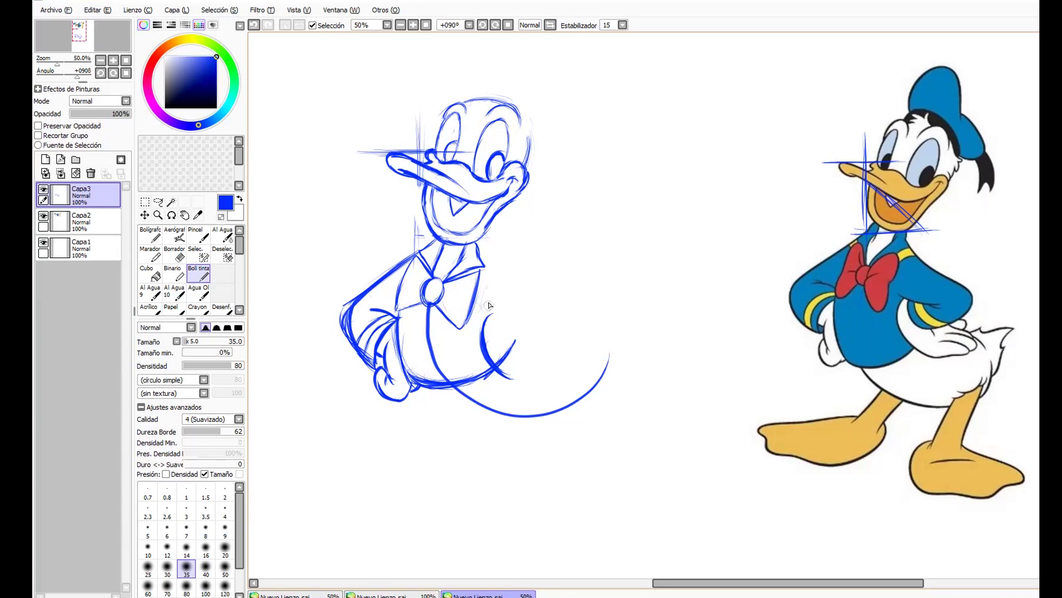
drag(494, 363, 526, 381)
drag(480, 253, 527, 296)
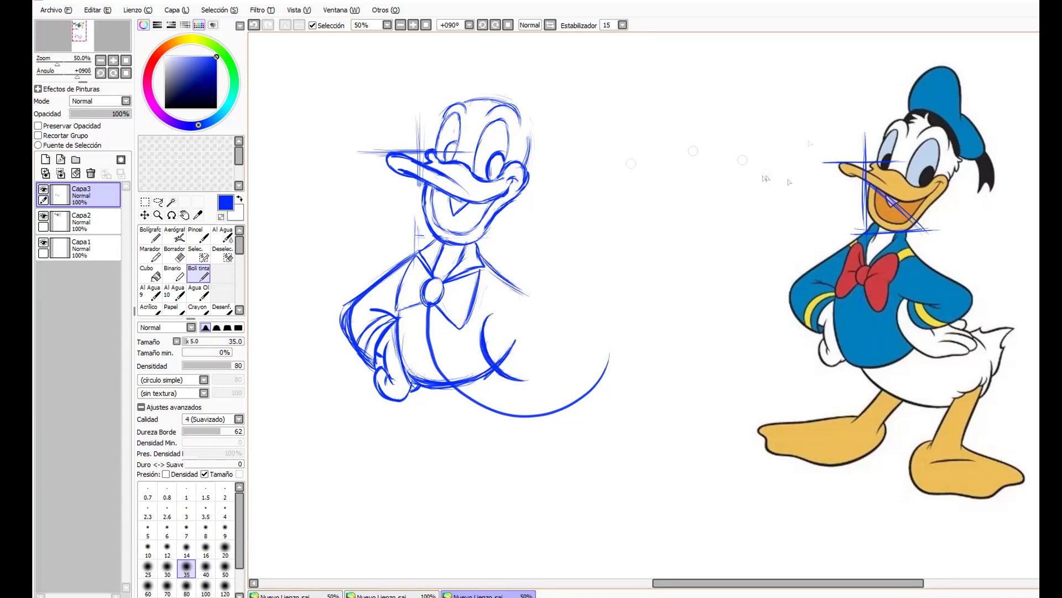
Draw matching vertical guides down the reference and the sketch, and outline the second arm's sleeve and elbow against them.
mouse_move(959, 148)
mouse_down()
mouse_move(965, 364)
mouse_move(951, 387)
mouse_up()
drag(520, 92, 528, 414)
mouse_move(508, 281)
mouse_down()
mouse_move(552, 325)
mouse_move(520, 358)
mouse_up()
mouse_move(533, 298)
mouse_down()
mouse_move(548, 309)
mouse_move(534, 342)
mouse_up()
drag(514, 281, 523, 352)
mouse_move(481, 257)
mouse_down()
mouse_move(545, 303)
mouse_move(558, 332)
mouse_move(535, 352)
mouse_move(545, 312)
mouse_move(518, 279)
mouse_up()
key(e)
click(198, 273)
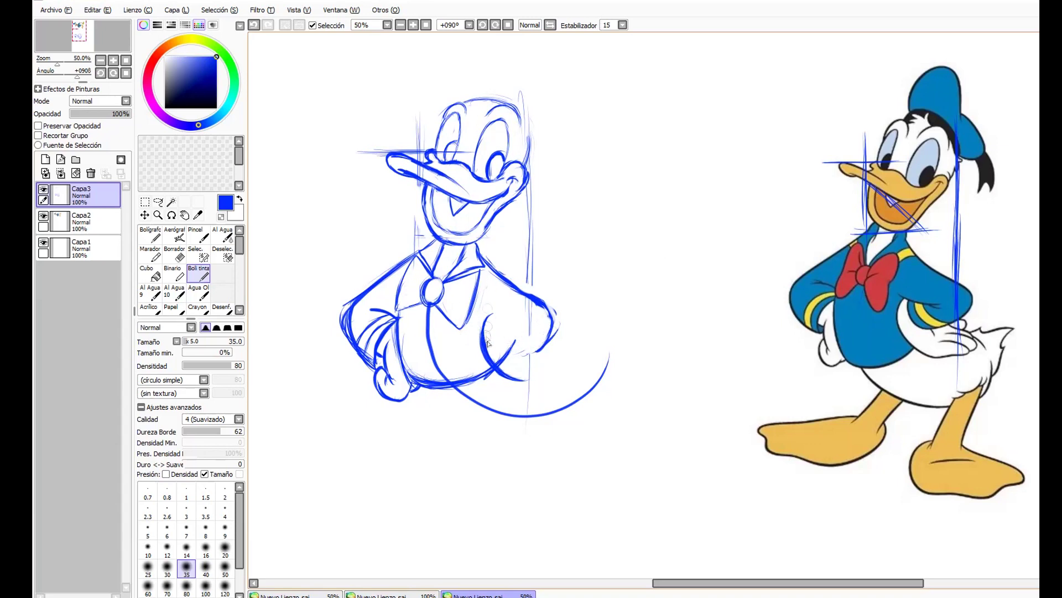
Refine the second sleeve's rounded elbow and opening, and erase the shirt and arm lines that overlap it.
mouse_move(530, 299)
mouse_down()
mouse_move(555, 316)
mouse_move(538, 350)
mouse_move(552, 320)
mouse_up()
key(e)
click(198, 273)
mouse_move(480, 314)
mouse_down()
mouse_move(536, 326)
mouse_move(501, 345)
mouse_move(515, 370)
mouse_move(533, 368)
mouse_move(557, 333)
mouse_move(501, 372)
mouse_move(533, 371)
mouse_up()
key(e)
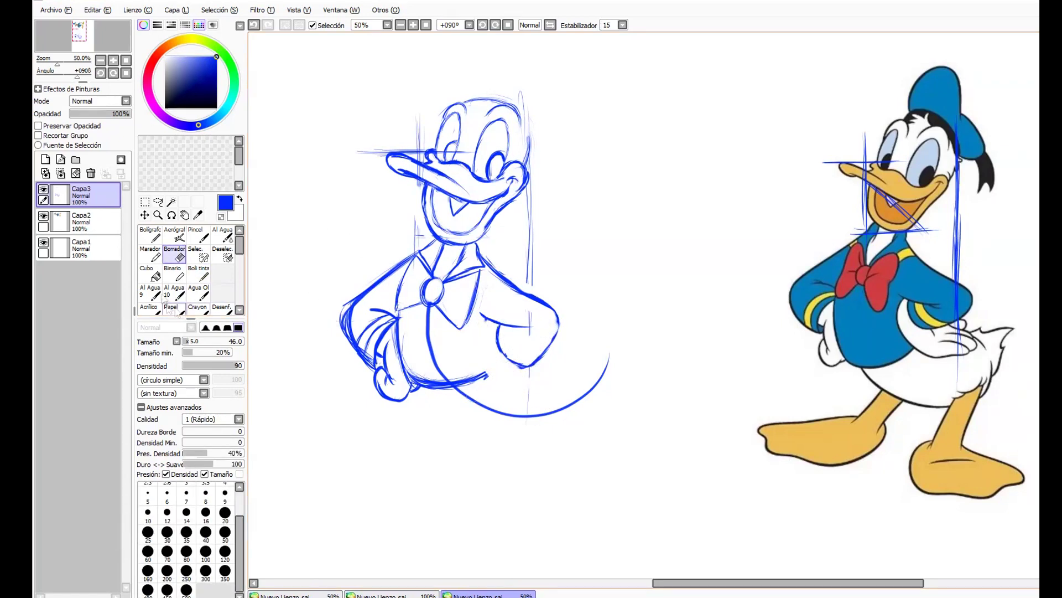
click(198, 273)
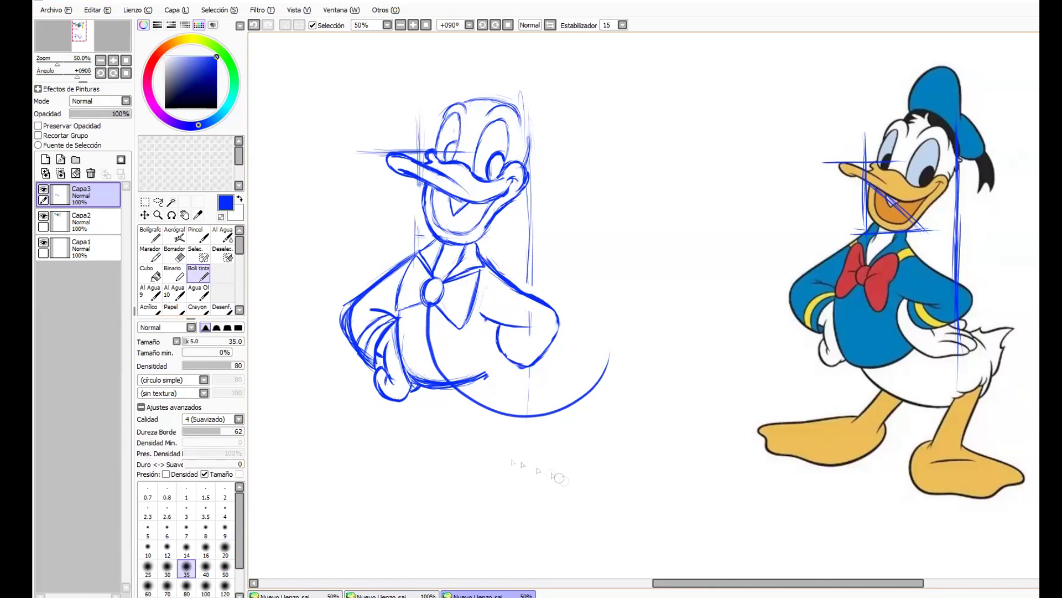
Redraw the second glove's outer curve from under the sleeve down past the shirt hem, cleaning it with the eraser.
key(ctrl+z)
key(ctrl+z)
key(e)
mouse_move(494, 361)
mouse_down()
mouse_move(482, 326)
mouse_move(493, 377)
mouse_move(536, 394)
mouse_move(491, 371)
mouse_move(535, 394)
mouse_move(503, 375)
mouse_move(522, 395)
mouse_up()
click(198, 273)
key(e)
click(202, 275)
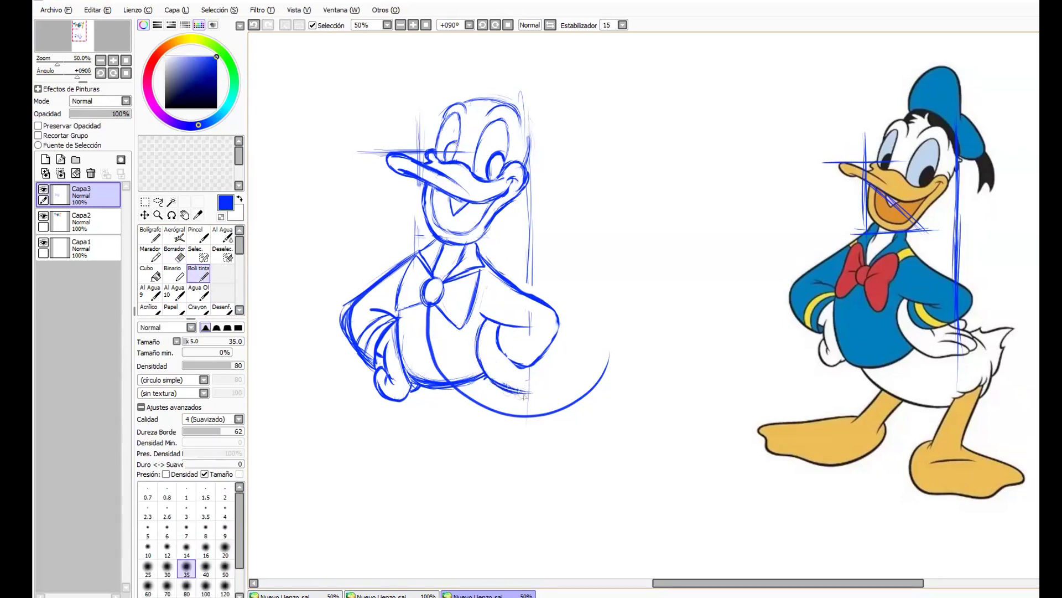
Draw vertical guides at the elbow on the reference and the sketch, and add the second hand's fingers beneath the sleeve.
drag(968, 257, 969, 388)
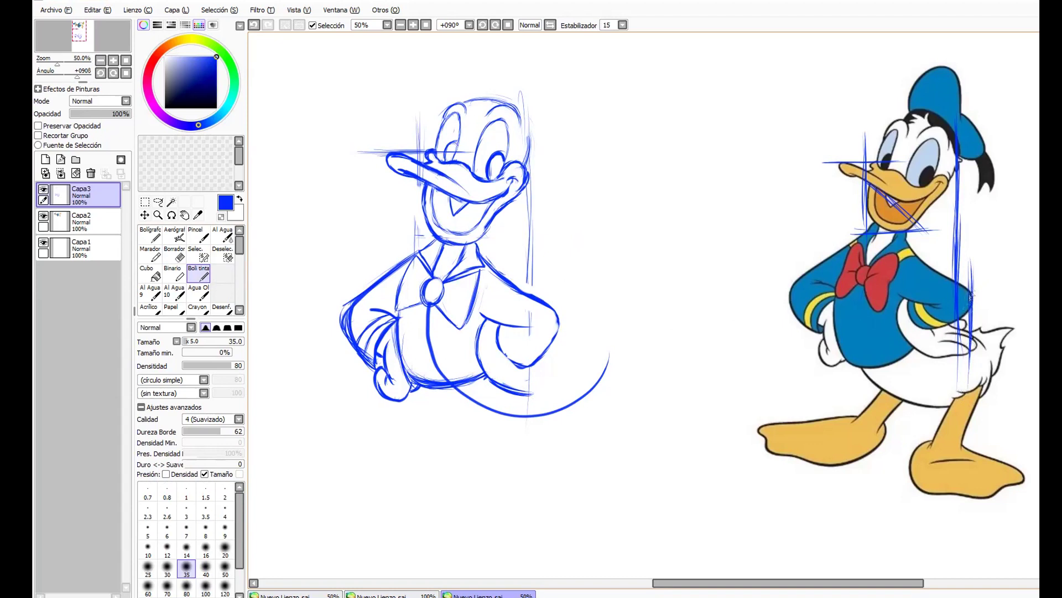
drag(550, 251, 553, 338)
drag(560, 282, 559, 460)
mouse_move(541, 391)
mouse_down()
mouse_move(565, 374)
mouse_move(556, 384)
mouse_move(550, 358)
mouse_up()
key(ctrl+z)
drag(492, 323, 483, 345)
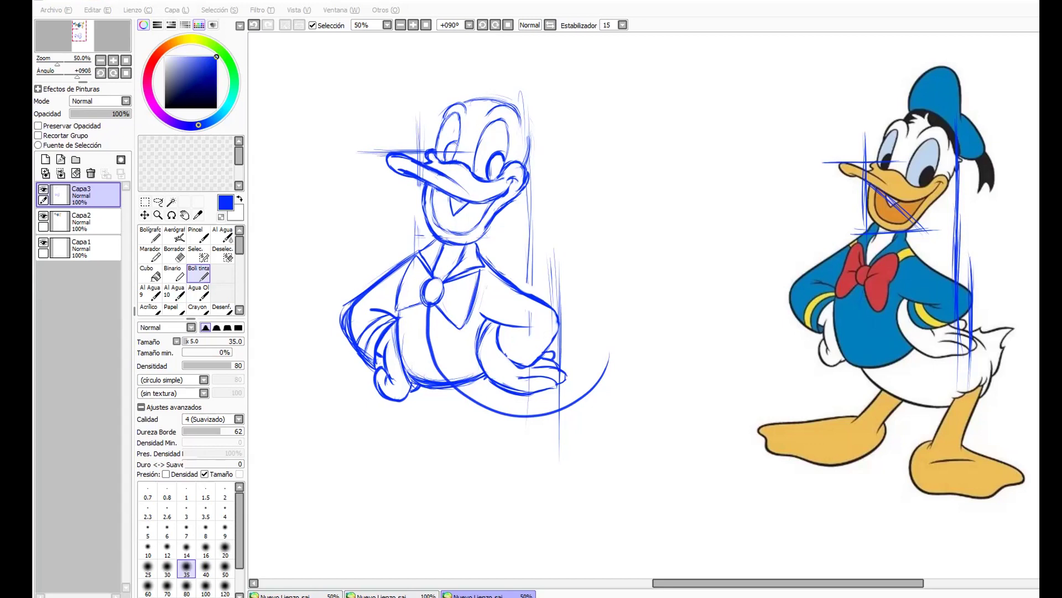
click(323, 324)
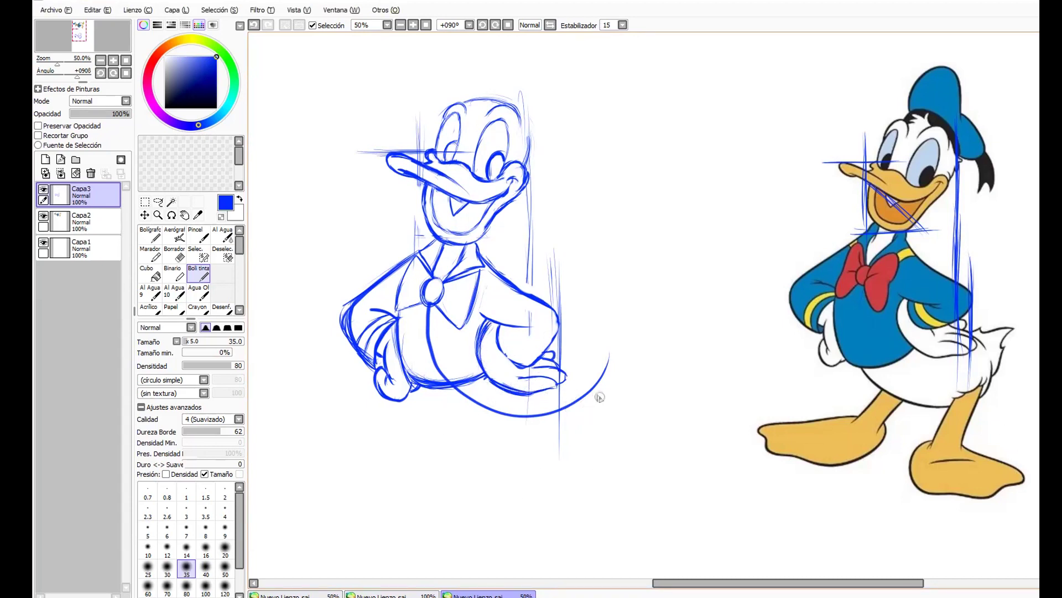
Erase the body guide inside the shirt and the straight guides around the head, beak and second arm.
key(e)
mouse_move(429, 310)
mouse_down()
mouse_move(446, 374)
mouse_move(420, 374)
mouse_move(459, 381)
mouse_up()
mouse_move(366, 160)
mouse_down()
mouse_move(424, 145)
mouse_move(428, 179)
mouse_move(409, 185)
mouse_move(415, 251)
mouse_up()
mouse_move(529, 253)
mouse_down()
mouse_move(533, 195)
mouse_move(528, 205)
mouse_up()
drag(469, 157, 442, 152)
drag(534, 97, 530, 178)
drag(534, 313, 534, 343)
drag(523, 391, 537, 373)
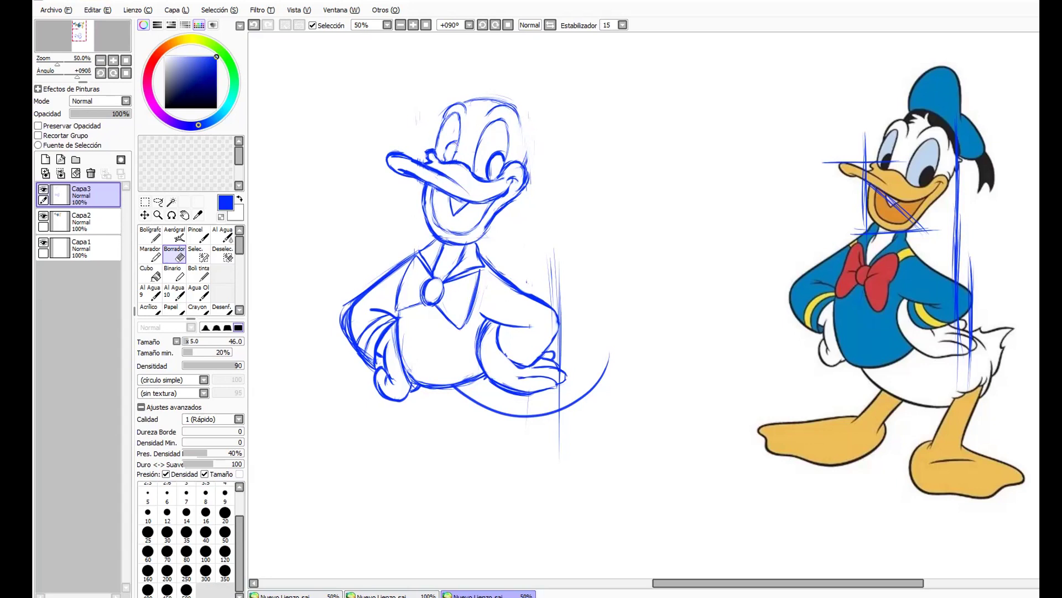
Draw the cuff band on the second sleeve with the ink pen and reinforce its shoulder line.
click(198, 273)
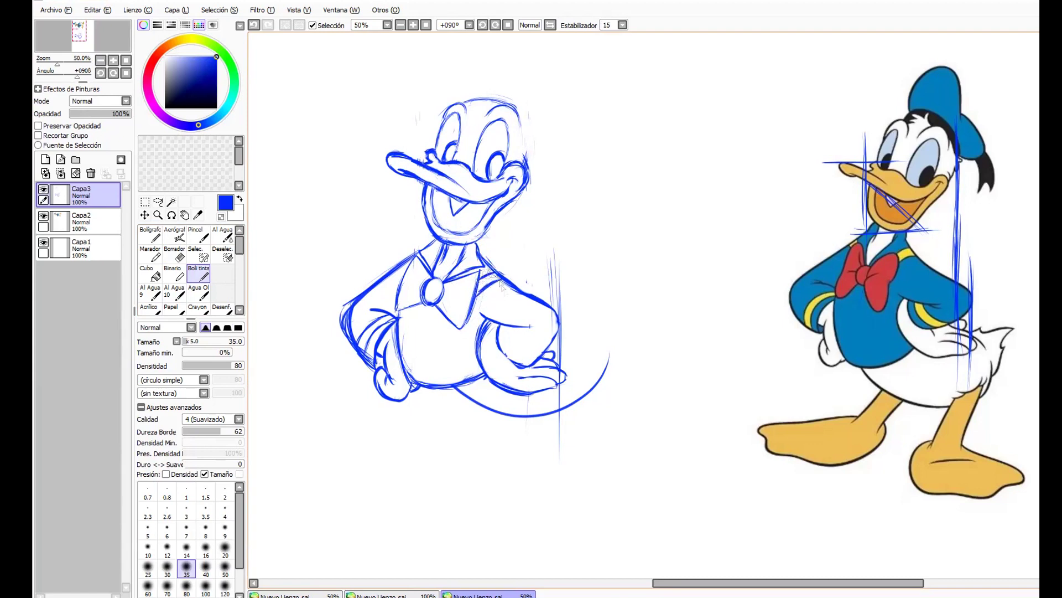
mouse_move(508, 327)
mouse_down()
mouse_move(529, 359)
mouse_move(534, 344)
mouse_up()
drag(485, 257, 550, 304)
key(e)
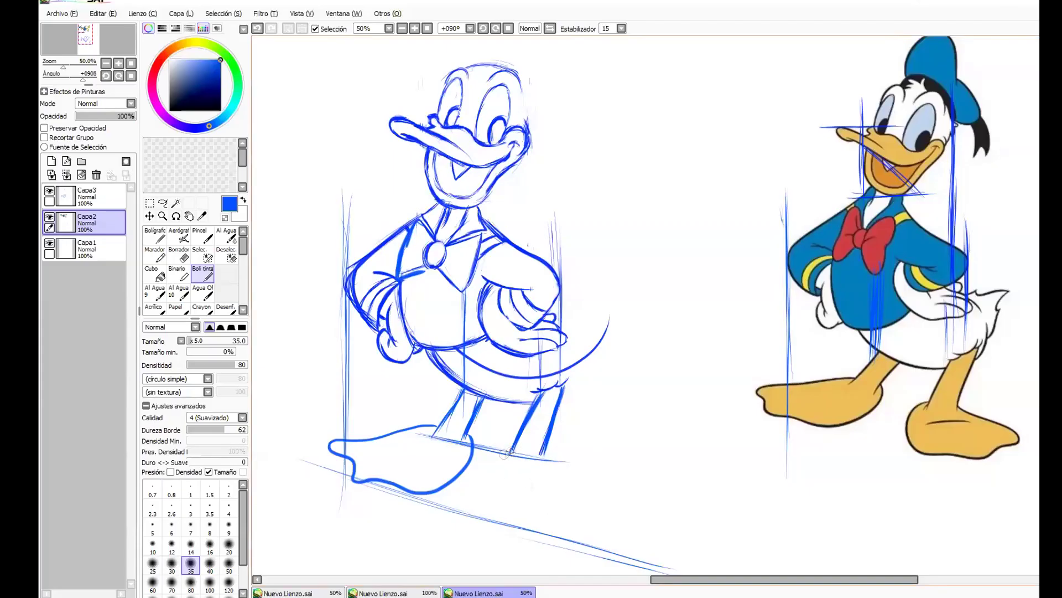
Draw the outline of the second webbed foot and the curved fold line across it.
mouse_move(505, 453)
mouse_down()
mouse_move(493, 478)
mouse_move(519, 525)
mouse_move(570, 529)
mouse_move(604, 510)
mouse_up()
mouse_move(549, 453)
mouse_down()
mouse_move(618, 502)
mouse_move(599, 513)
mouse_up()
mouse_move(730, 370)
mouse_down()
mouse_move(733, 388)
mouse_move(711, 385)
mouse_up()
drag(845, 171, 745, 194)
key(ctrl+z)
key(ctrl+z)
drag(500, 518, 560, 512)
drag(354, 488, 410, 470)
key(ctrl+z)
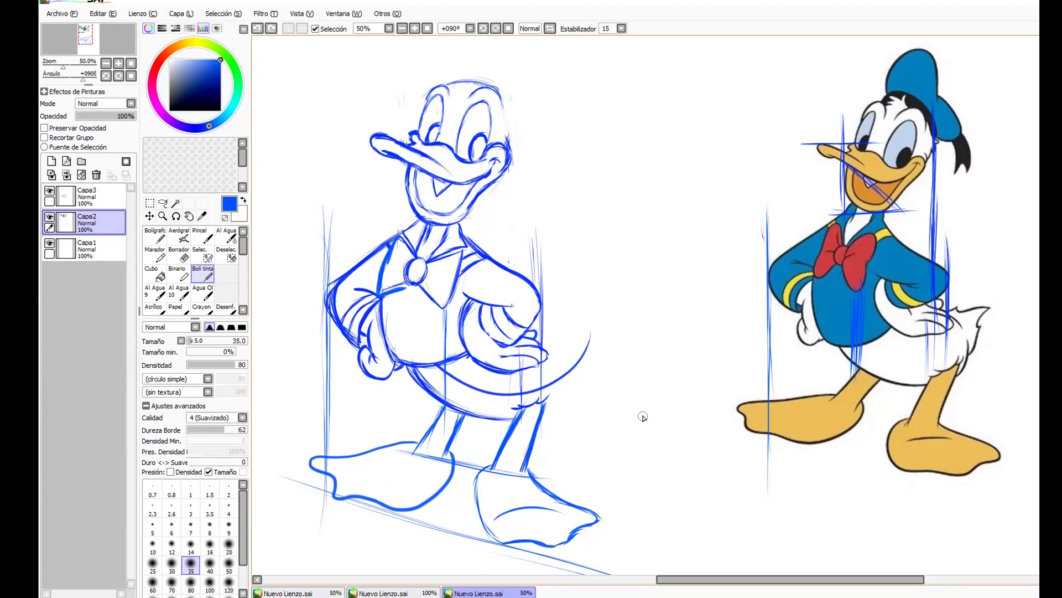
Draw horizontal guides at tail height on the reference and the sketch, and rough in the tail's upper edge.
drag(934, 310, 1022, 307)
drag(531, 338, 640, 339)
drag(545, 415, 559, 382)
mouse_move(536, 338)
mouse_down()
mouse_move(610, 330)
mouse_move(590, 357)
mouse_move(610, 386)
mouse_move(623, 367)
mouse_move(625, 298)
mouse_move(558, 344)
mouse_move(609, 339)
mouse_up()
key(ctrl+z)
key(ctrl+z)
key(ctrl+z)
Draw the feathered back edge of the tail from its tip down to the rump.
drag(608, 340, 583, 365)
drag(547, 412, 560, 370)
mouse_move(545, 415)
mouse_down()
mouse_move(568, 406)
mouse_move(589, 356)
mouse_up()
key(ctrl+z)
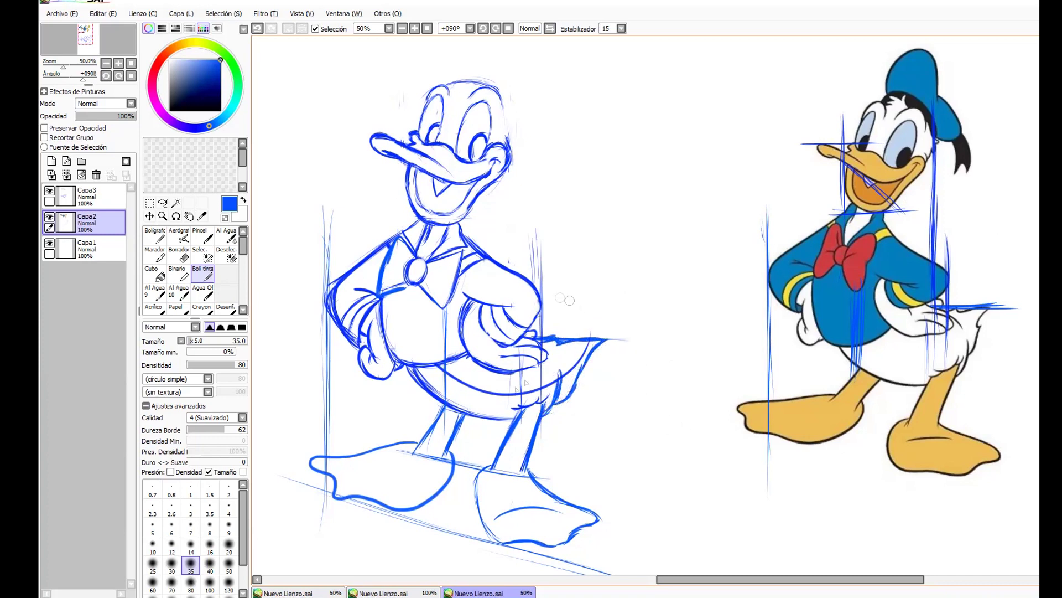
drag(569, 404, 553, 411)
mouse_move(640, 370)
mouse_down()
mouse_move(616, 382)
mouse_move(638, 356)
mouse_up()
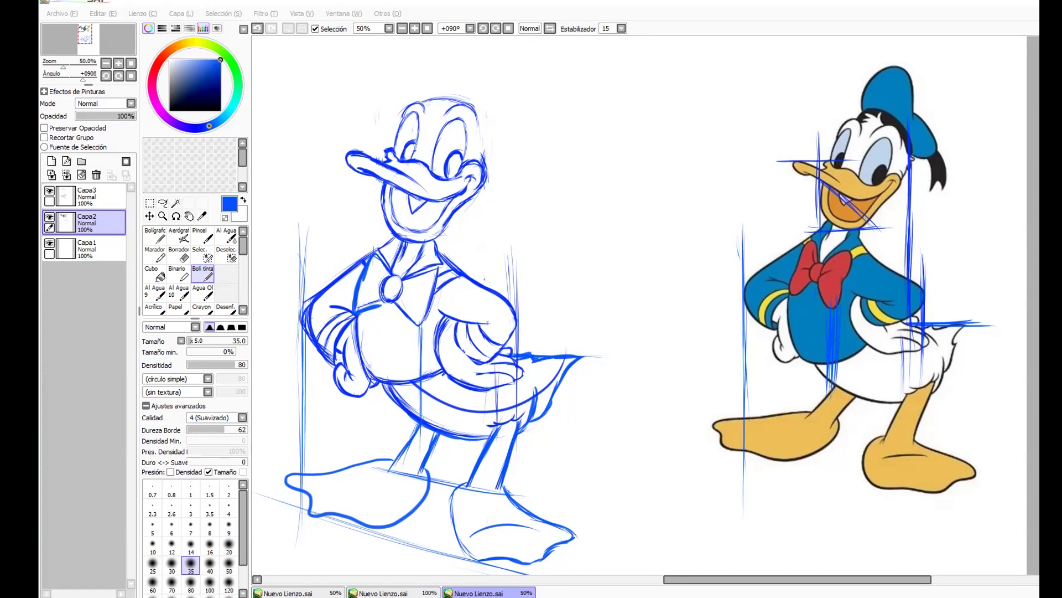
Add a feather point at the back of the head and erase the old head contour on layer Capa3.
click(486, 139)
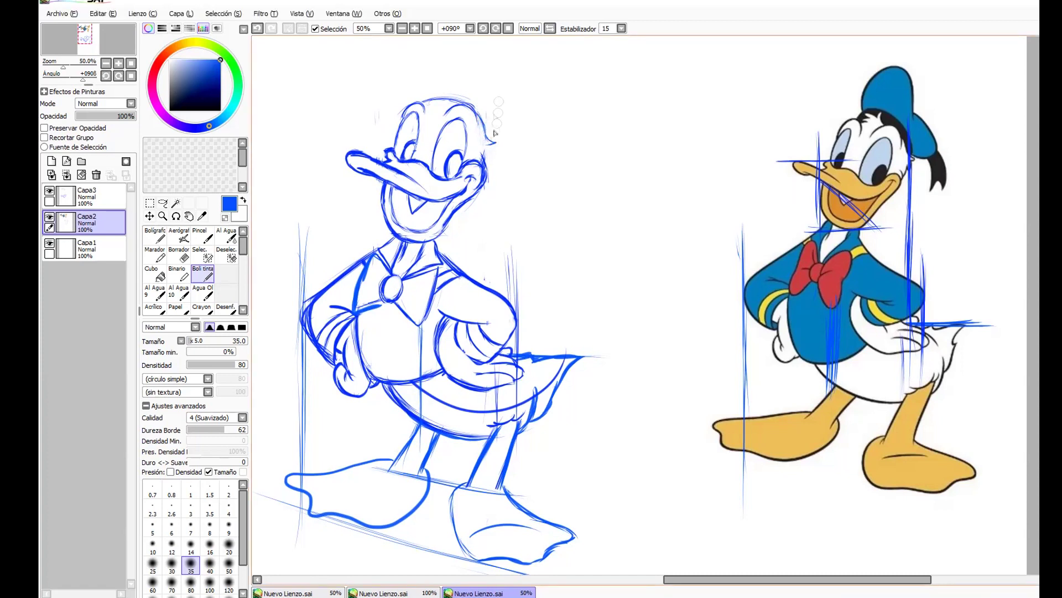
key(e)
click(91, 196)
drag(483, 155, 484, 208)
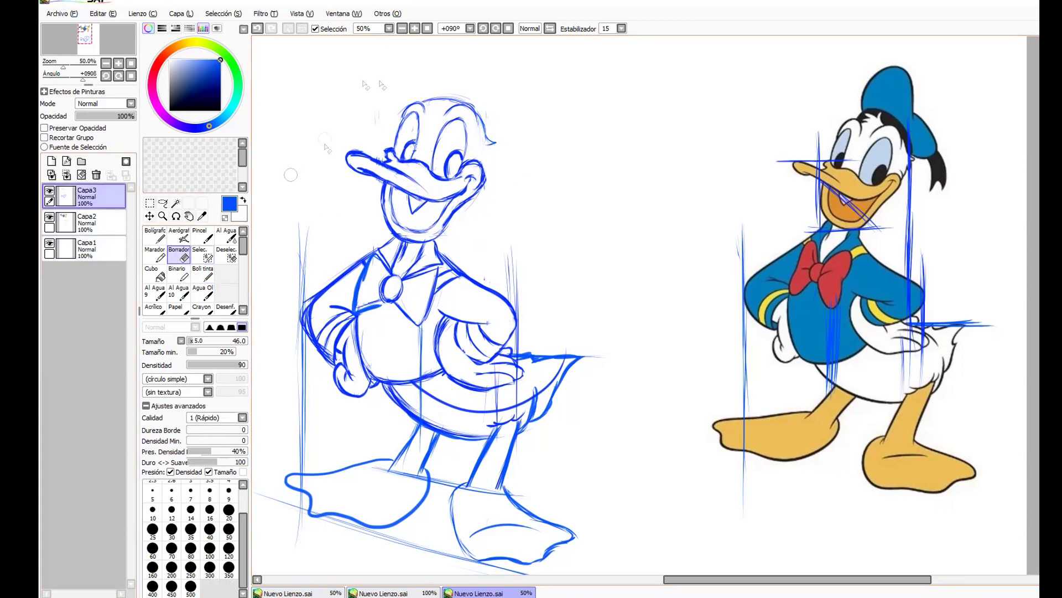
key(e)
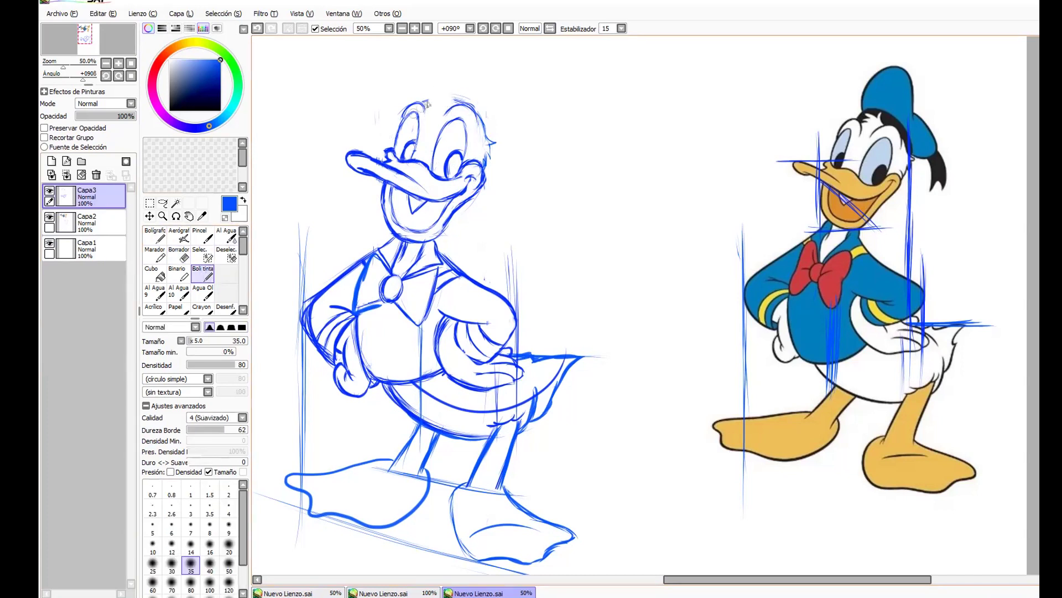
Draw the feather tuft on top of the head and the contour curving down the back of the head.
drag(428, 85, 444, 96)
drag(448, 88, 444, 102)
mouse_move(437, 86)
mouse_down()
mouse_move(466, 90)
mouse_move(494, 141)
mouse_up()
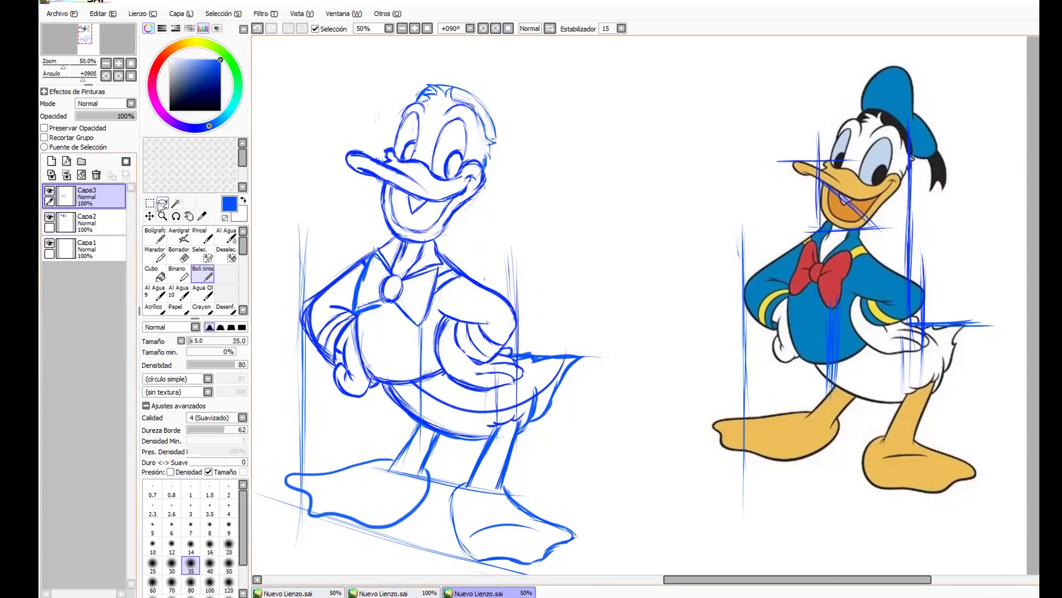
key(ctrl+t)
drag(310, 82, 397, 195)
key(Escape)
Erase the construction guides over the reference's face, shirt and arm.
key(e)
drag(752, 299, 789, 299)
mouse_move(808, 166)
mouse_down()
mouse_move(935, 410)
mouse_move(913, 171)
mouse_up()
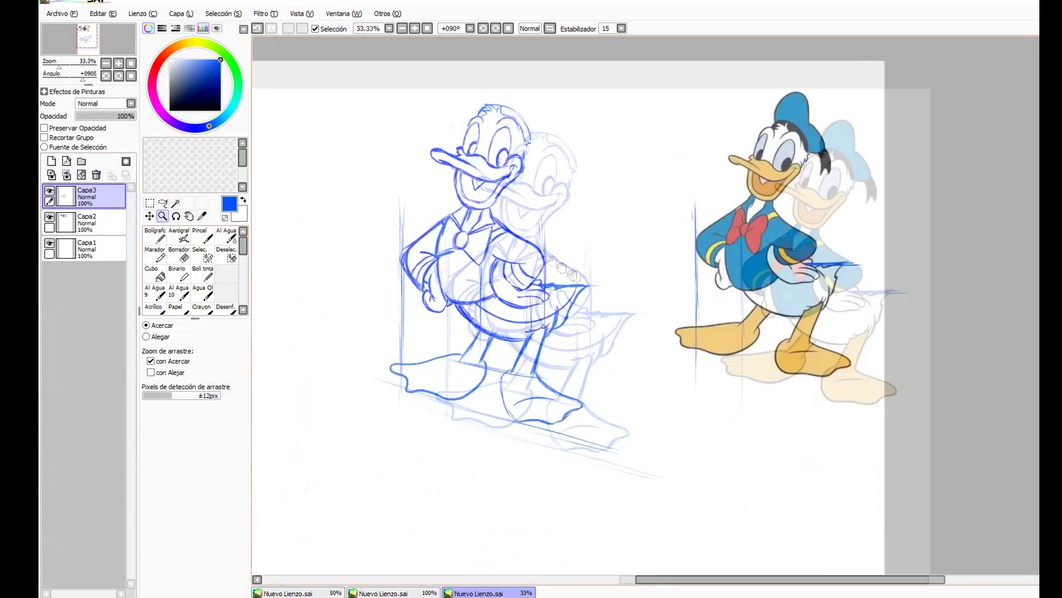
Merge layer Capa3 into Capa2, and enlarge and lower the whole sketched figure with a transform.
key(ctrl+t)
drag(705, 505, 708, 506)
key(ctrl+t)
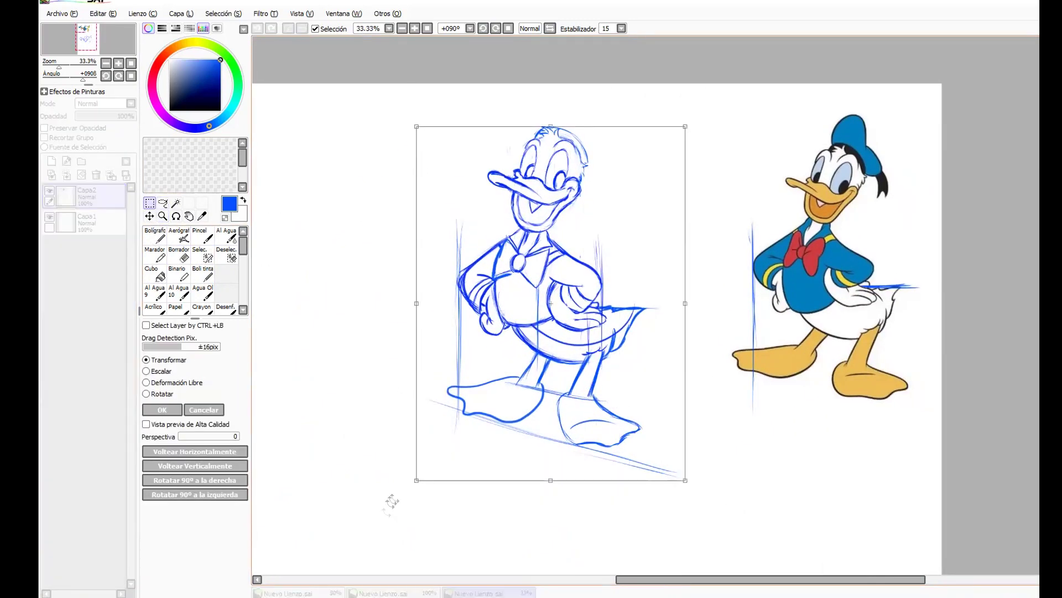
drag(414, 482, 356, 560)
mouse_move(620, 313)
mouse_down()
mouse_move(614, 338)
mouse_move(623, 339)
mouse_up()
key(Return)
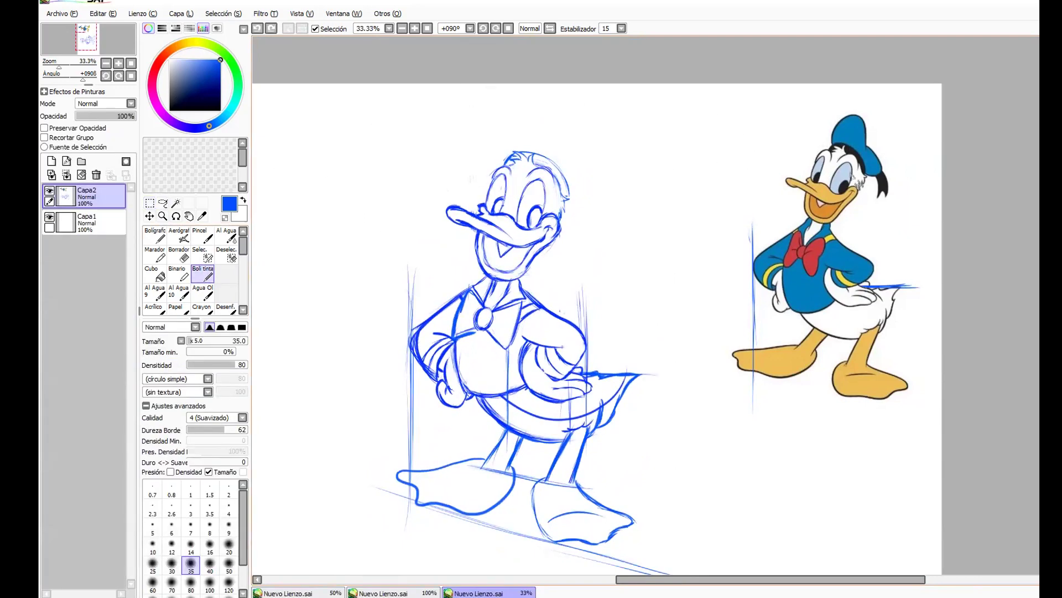
Create a new layer and draw horizontal, vertical and diagonal guides around the reference's cap.
key(ctrl+shift+n)
drag(894, 147, 908, 147)
mouse_move(834, 93)
mouse_down()
mouse_move(827, 194)
mouse_move(895, 166)
mouse_up()
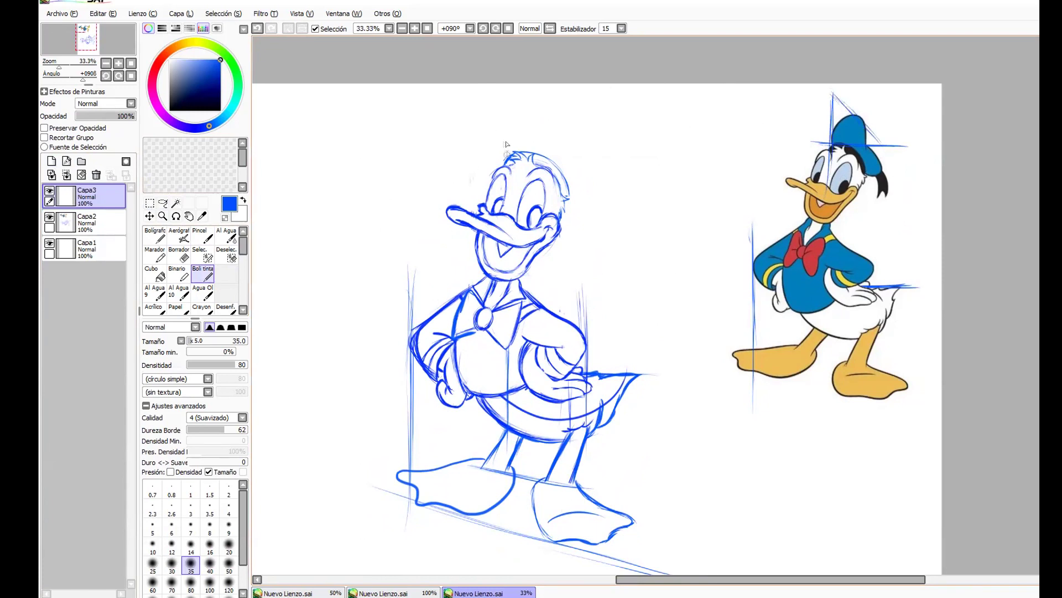
Draw diagonal, horizontal and vertical guides above the sketched head and rough in the rounded crown of the cap.
mouse_move(504, 90)
mouse_down()
mouse_move(505, 177)
mouse_move(593, 156)
mouse_up()
drag(487, 150, 653, 152)
mouse_move(508, 90)
mouse_down()
mouse_move(508, 132)
mouse_move(572, 168)
mouse_up()
mouse_move(509, 147)
mouse_down()
mouse_move(523, 116)
mouse_move(553, 133)
mouse_up()
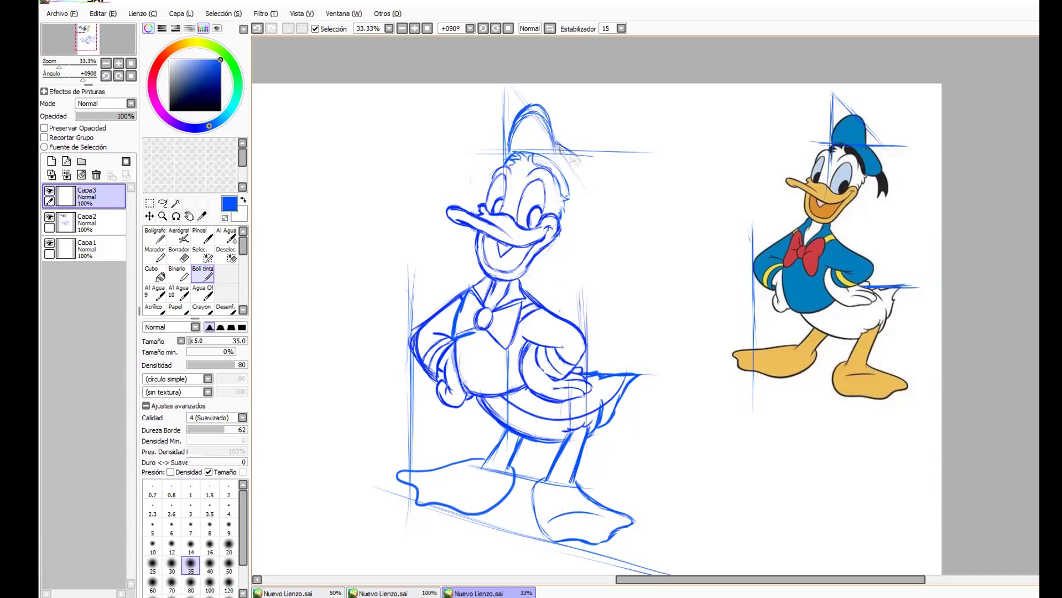
Sketch the curved back brim of the cap, erase the overlapping guide lines and darken the crown outline.
drag(568, 192, 593, 200)
key(e)
mouse_move(553, 126)
mouse_down()
mouse_move(515, 145)
mouse_move(538, 119)
mouse_move(576, 173)
mouse_up()
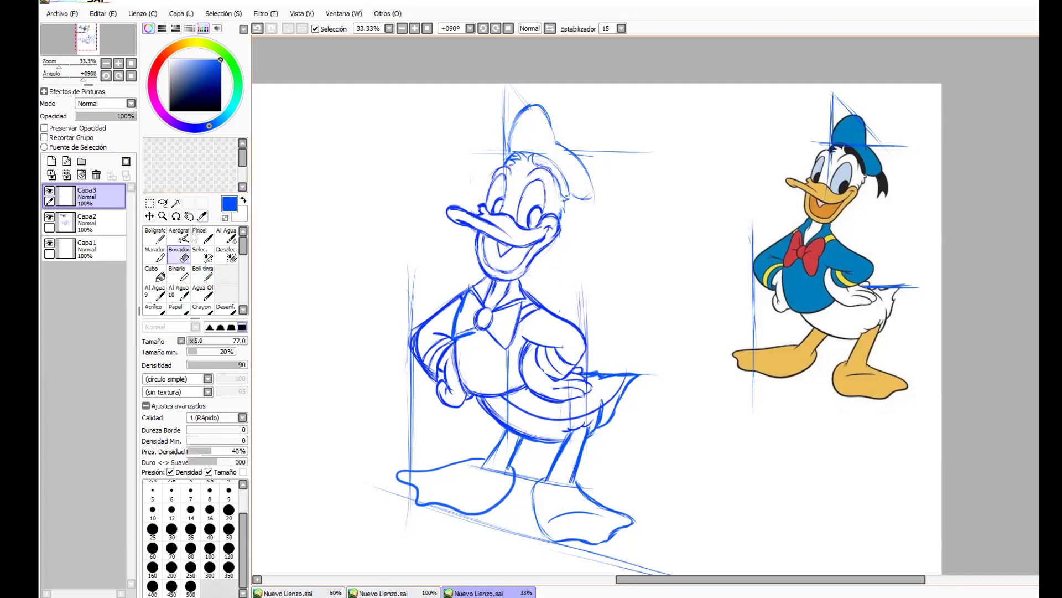
key(e)
mouse_move(513, 157)
mouse_down()
mouse_move(535, 117)
mouse_move(506, 132)
mouse_move(522, 134)
mouse_move(507, 129)
mouse_move(506, 155)
mouse_up()
key(e)
key(e)
mouse_move(539, 108)
mouse_down()
mouse_move(512, 127)
mouse_move(522, 128)
mouse_up()
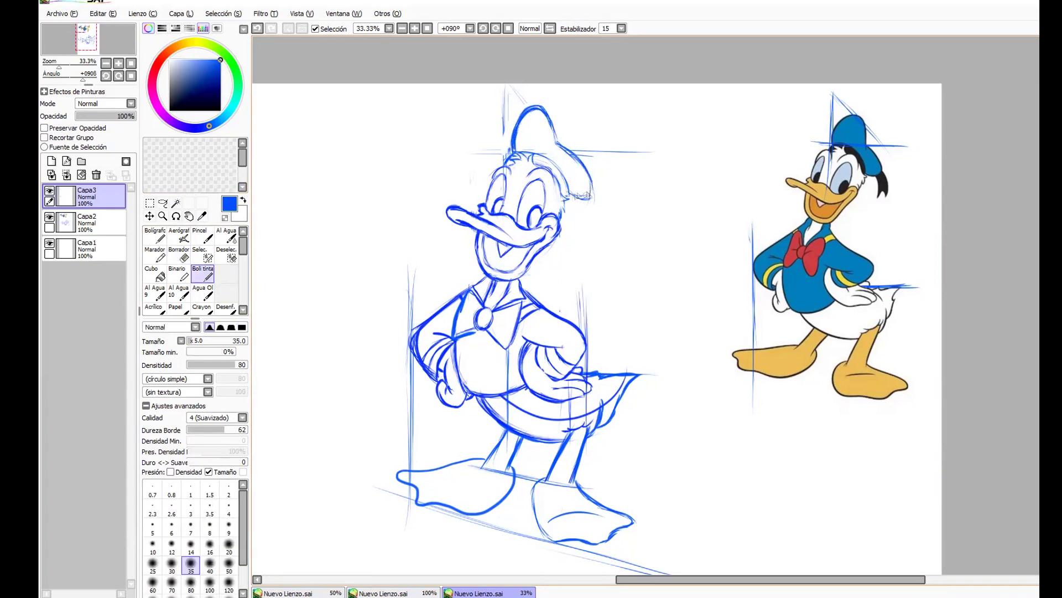
Clean up the back end of the cap brim and draw the forked ribbon hanging from it.
key(e)
drag(587, 206, 605, 191)
key(e)
Merge layer Capa3 into Capa2 and erase the construction guides around the sketched figure's cap, arms, torso, legs and feet.
key(e)
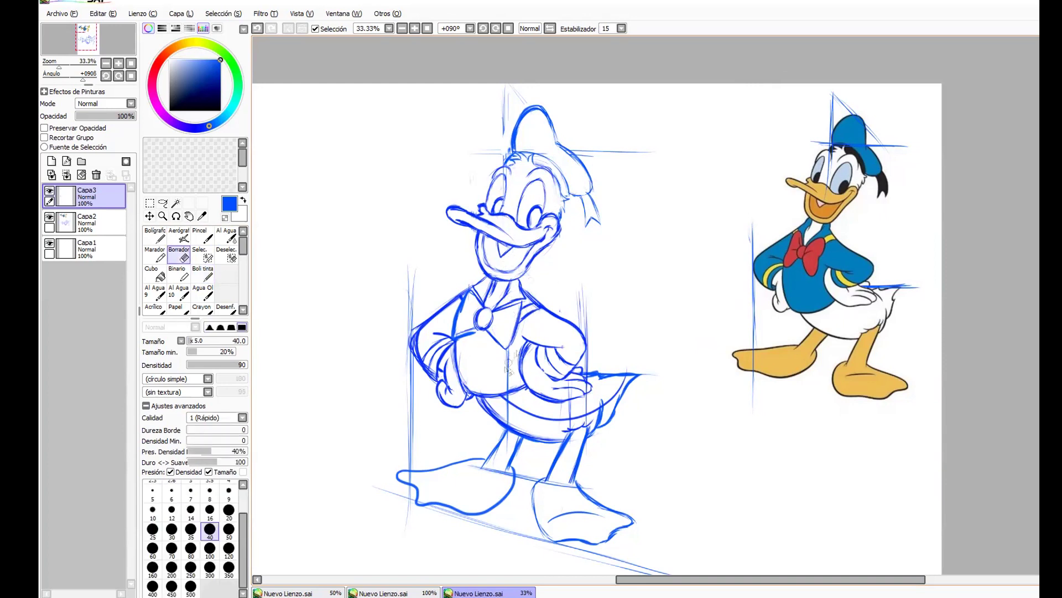
click(66, 174)
mouse_move(508, 351)
mouse_down()
mouse_move(518, 405)
mouse_move(499, 405)
mouse_move(554, 422)
mouse_move(597, 407)
mouse_move(598, 418)
mouse_move(620, 384)
mouse_move(589, 363)
mouse_move(581, 288)
mouse_up()
drag(503, 132, 515, 93)
key(bracketright)
key(bracketright)
key(bracketright)
key(bracketright)
key(bracketright)
key(bracketright)
key(bracketright)
drag(587, 148, 657, 154)
drag(390, 270, 413, 460)
alt+click(498, 472)
mouse_move(548, 481)
mouse_down()
mouse_move(493, 477)
mouse_move(509, 475)
mouse_up()
mouse_move(403, 495)
mouse_down()
mouse_move(445, 527)
mouse_move(482, 532)
mouse_move(535, 472)
mouse_move(578, 501)
mouse_up()
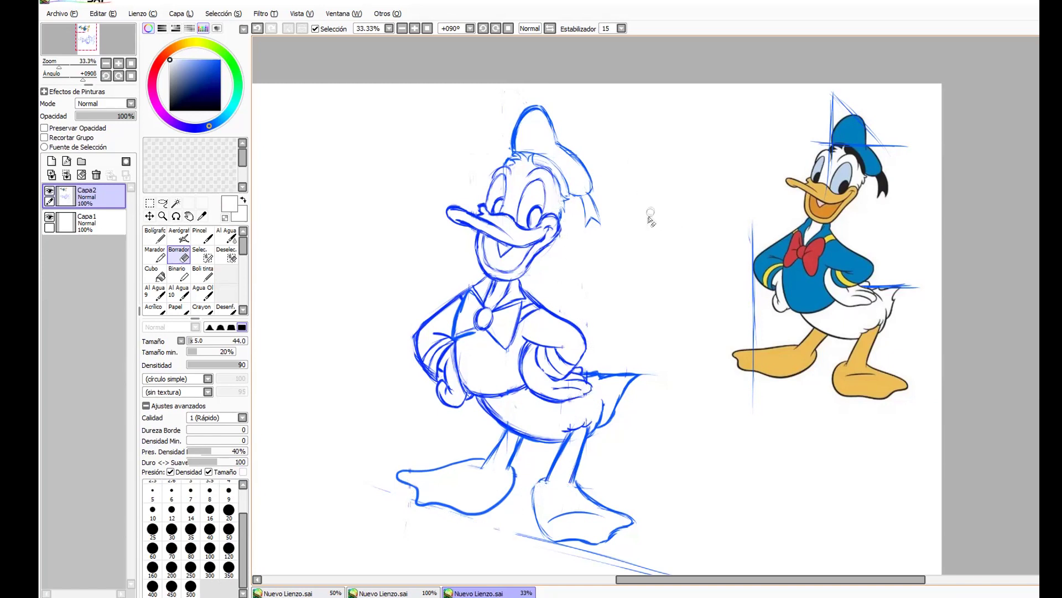
Redraw the cap's crown slightly lower in blue with the Boli tinta brush and erase its old outline.
click(208, 274)
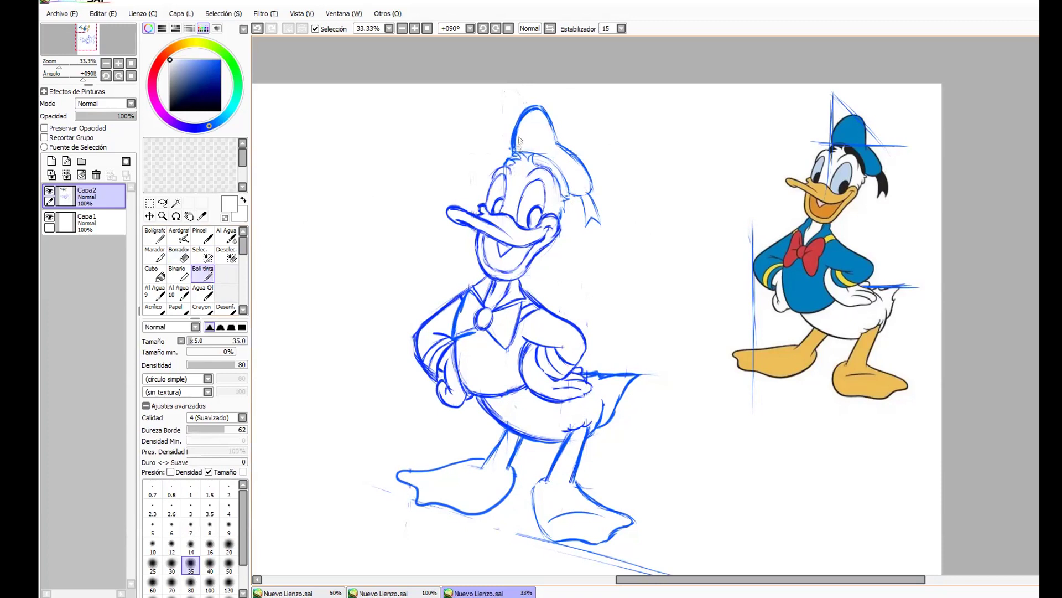
alt+click(563, 130)
mouse_move(530, 123)
mouse_down()
mouse_move(553, 111)
mouse_move(532, 128)
mouse_move(558, 151)
mouse_up()
key(e)
ctrl+alt+drag(570, 118, 593, 118)
mouse_move(503, 147)
mouse_down()
mouse_move(519, 117)
mouse_move(529, 136)
mouse_move(550, 138)
mouse_move(525, 132)
mouse_move(545, 146)
mouse_move(530, 134)
mouse_move(515, 149)
mouse_move(538, 115)
mouse_up()
click(202, 274)
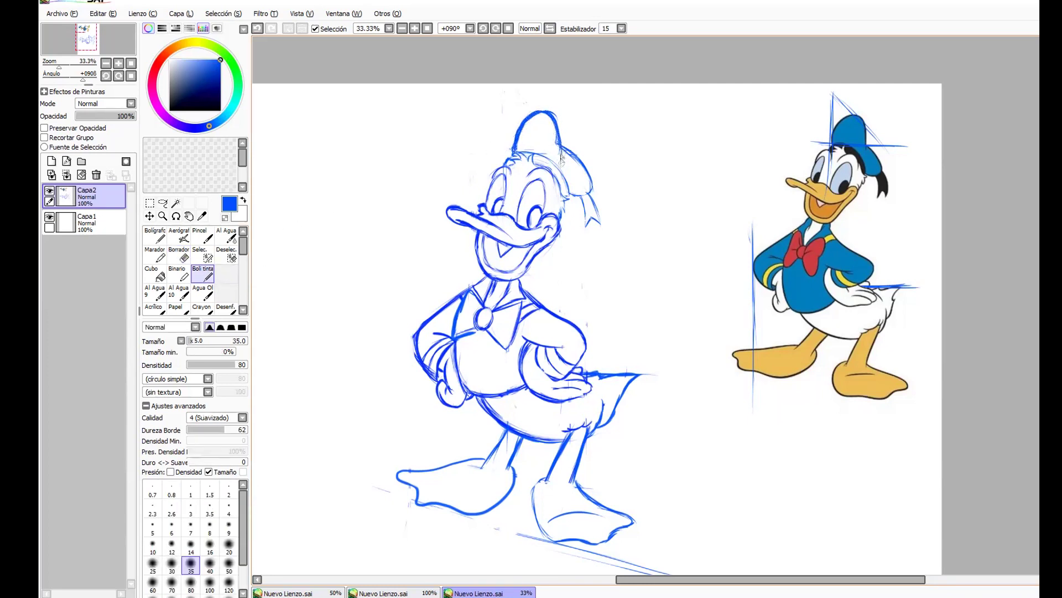
Redraw the curve of the cap's back brim and erase the slanted ground guide below the feet.
drag(563, 153, 591, 196)
key(e)
drag(570, 152, 591, 188)
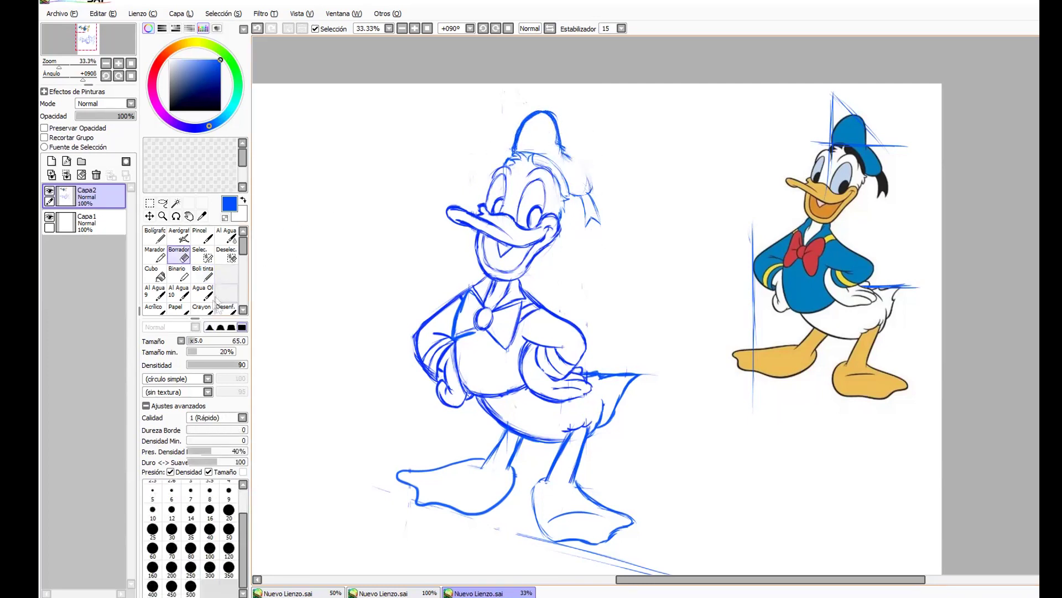
click(203, 273)
drag(555, 150, 586, 187)
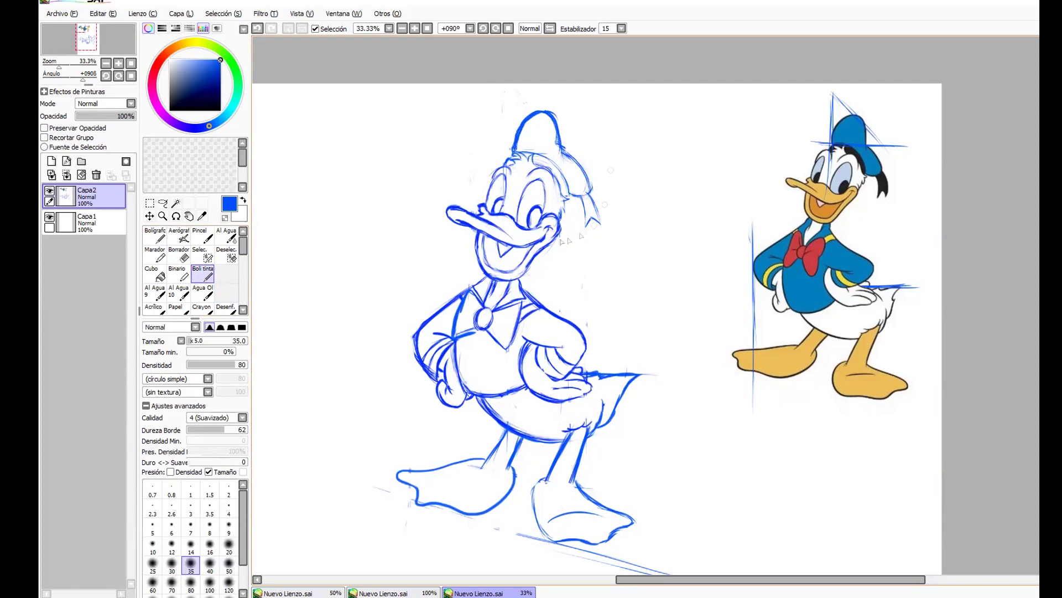
key(e)
drag(518, 533, 670, 573)
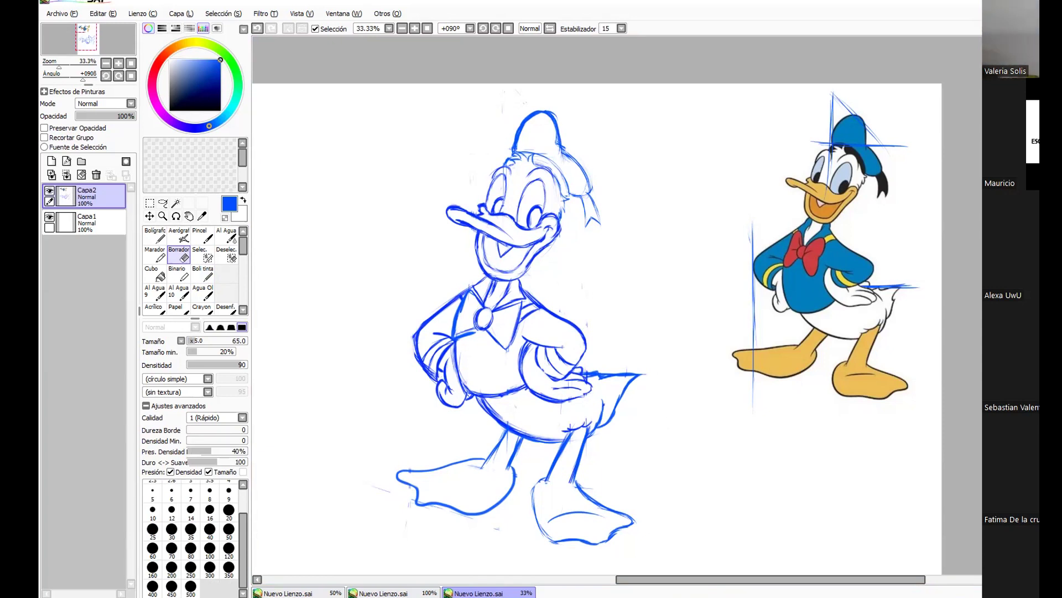
click(203, 273)
mouse_move(488, 404)
mouse_down()
mouse_move(525, 426)
mouse_move(579, 430)
mouse_move(565, 442)
mouse_move(578, 432)
mouse_up()
key(ctrl+z)
key(ctrl+z)
drag(507, 429, 502, 508)
key(ctrl+z)
mouse_move(572, 428)
mouse_down()
mouse_move(535, 503)
mouse_move(638, 517)
mouse_up()
key(ctrl+z)
mouse_move(470, 304)
mouse_down()
mouse_move(463, 330)
mouse_move(477, 299)
mouse_move(438, 341)
mouse_up()
key(ctrl+z)
key(ctrl+z)
mouse_move(614, 424)
mouse_down()
mouse_move(592, 471)
mouse_move(558, 484)
mouse_up()
drag(551, 483, 626, 483)
drag(569, 427, 662, 430)
key(ctrl+z)
key(ctrl+z)
key(ctrl+z)
key(ctrl+z)
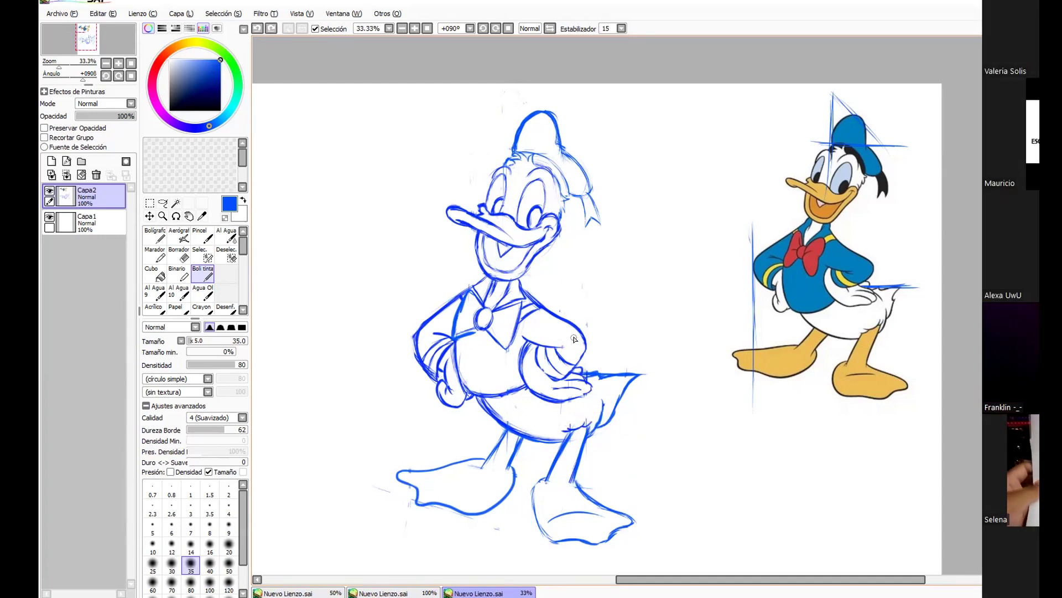
mouse_move(475, 399)
mouse_down()
mouse_move(491, 425)
mouse_move(559, 444)
mouse_up()
key(ctrl+z)
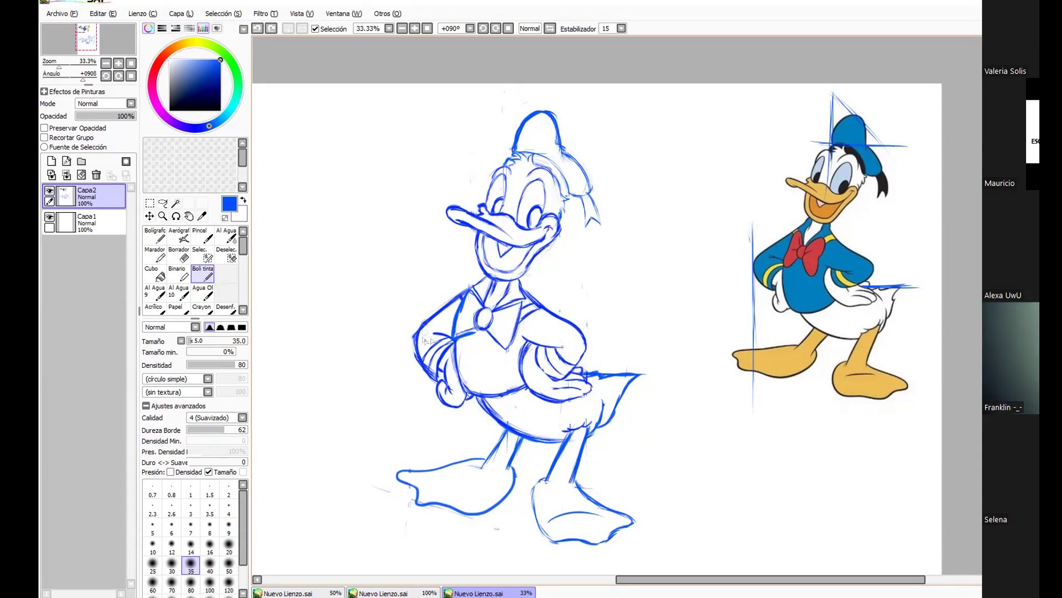
mouse_move(491, 281)
mouse_down()
mouse_move(385, 359)
mouse_move(623, 367)
mouse_move(495, 309)
mouse_move(367, 363)
mouse_move(633, 371)
mouse_move(508, 275)
mouse_up()
key(ctrl+z)
drag(356, 424, 724, 533)
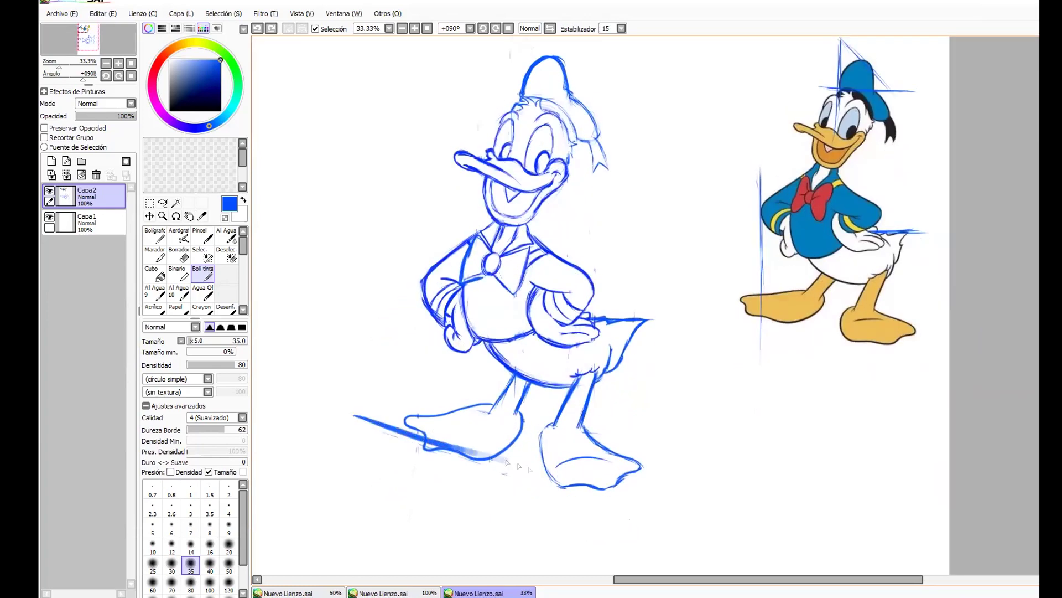
drag(391, 371, 844, 489)
key(ctrl+z)
key(ctrl+z)
mouse_move(493, 403)
mouse_down()
mouse_move(422, 429)
mouse_move(520, 426)
mouse_up()
mouse_move(523, 401)
mouse_down()
mouse_move(509, 443)
mouse_move(648, 470)
mouse_up()
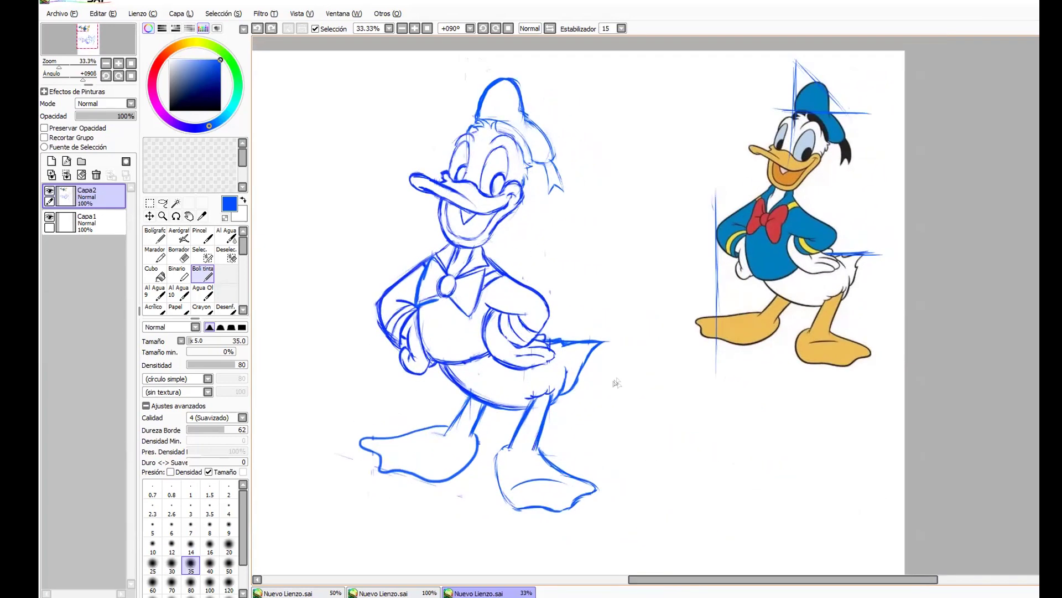
Reshape the tail with a pointed, upturned tip and erase its old straight lines.
drag(617, 383, 630, 391)
key(e)
mouse_move(575, 362)
mouse_down()
mouse_move(572, 349)
mouse_move(613, 350)
mouse_move(588, 387)
mouse_up()
key(n)
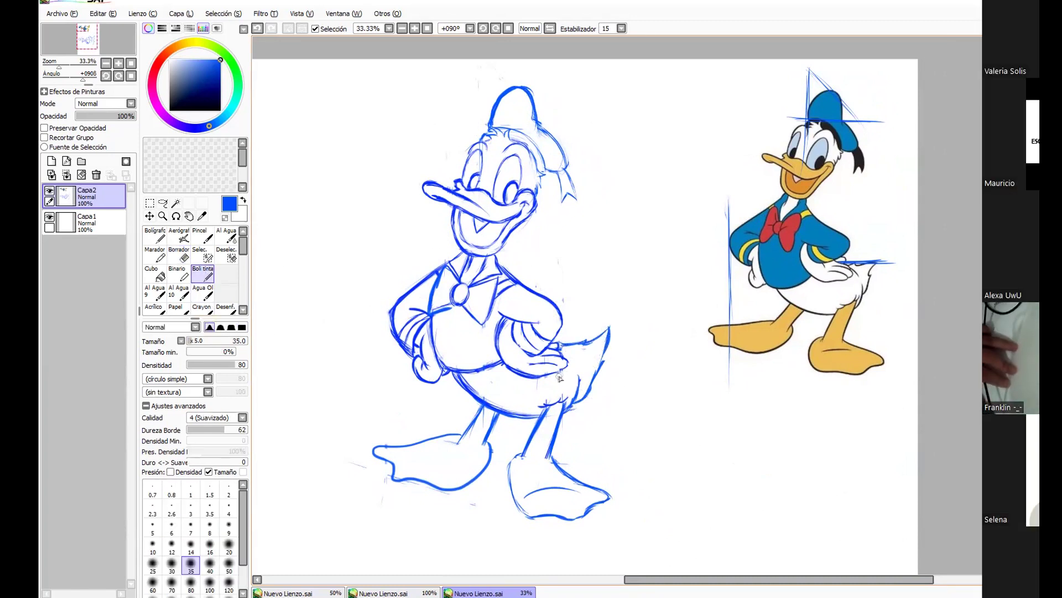
key(l)
mouse_move(497, 464)
mouse_down()
mouse_move(459, 445)
mouse_move(492, 475)
mouse_up()
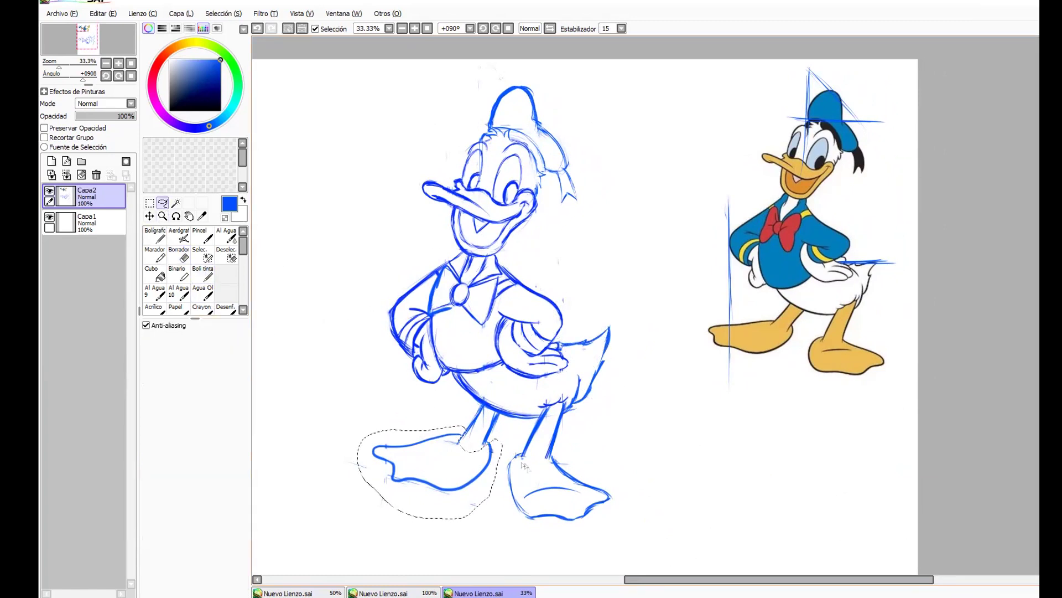
key(ctrl+t)
drag(524, 400, 541, 436)
drag(475, 483, 463, 464)
drag(513, 427, 500, 403)
drag(448, 440, 456, 461)
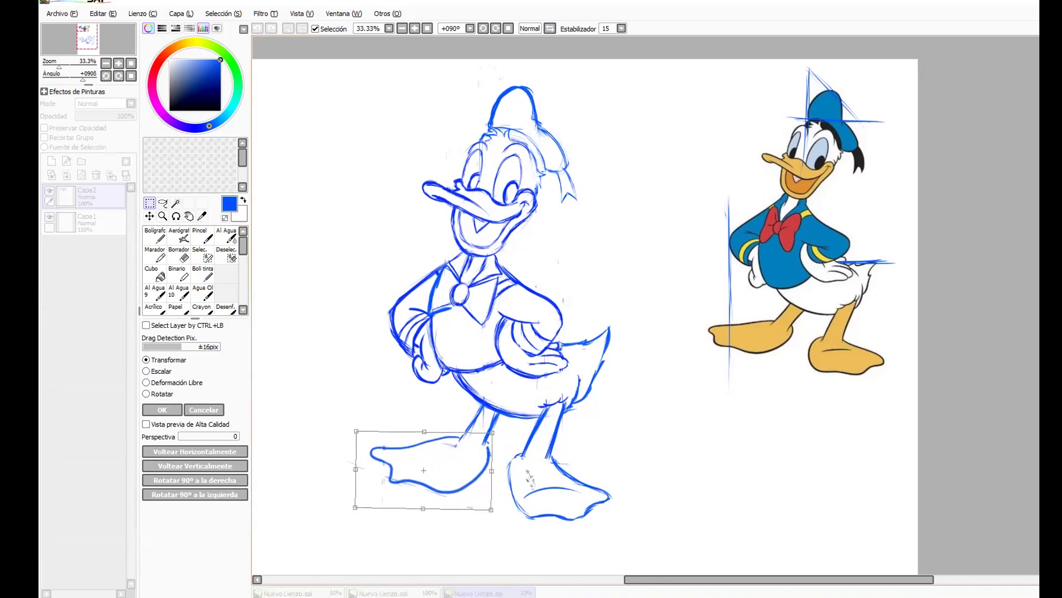
key(Return)
key(ctrl+d)
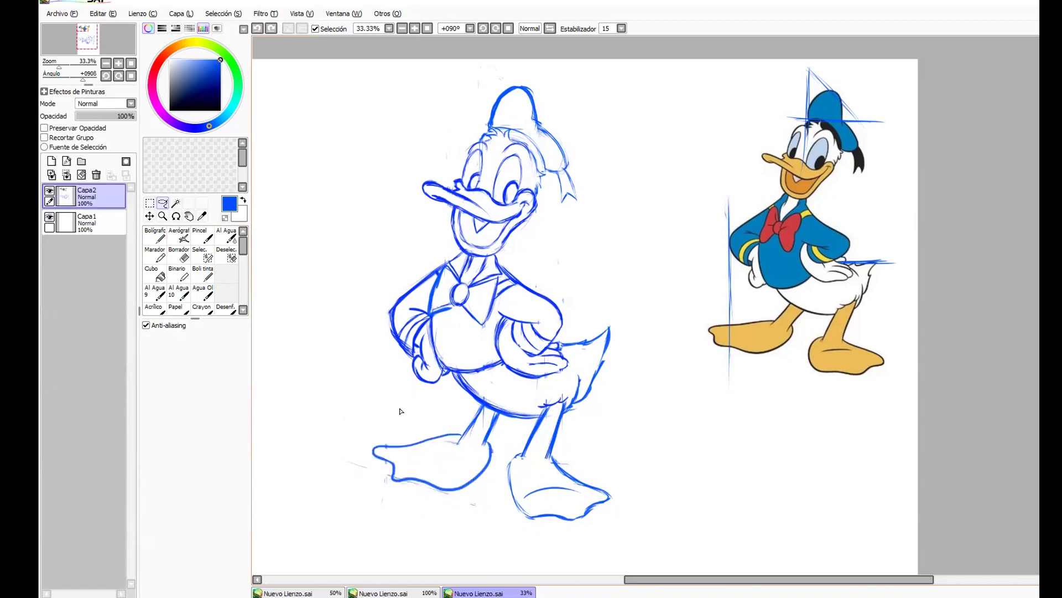
Select the lower body with legs and feet, and enlarge it slightly downwards and sideways with a transform.
mouse_move(446, 379)
mouse_down()
mouse_move(576, 355)
mouse_move(636, 520)
mouse_move(382, 398)
mouse_move(446, 382)
mouse_up()
key(ctrl+t)
drag(342, 542, 331, 551)
drag(517, 547, 520, 550)
key(Return)
key(ctrl+d)
click(202, 273)
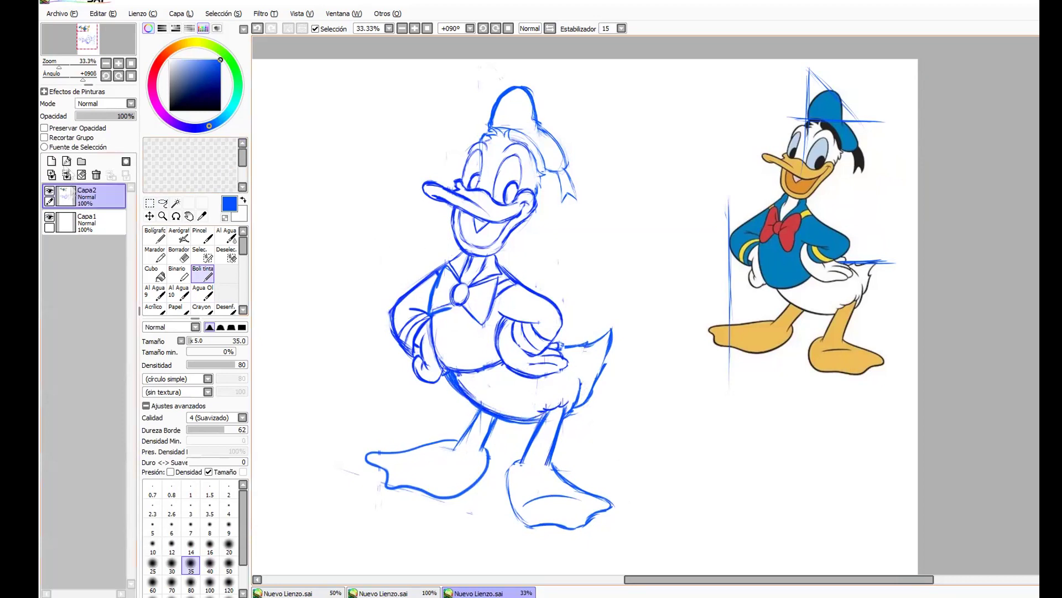
Copy the whole sketched figure onto its own layer and erase the original sketch from Capa2.
click(149, 203)
drag(295, 59, 656, 558)
key(ctrl+c)
key(ctrl+v)
click(87, 223)
click(178, 254)
mouse_move(570, 249)
mouse_down()
mouse_move(502, 412)
mouse_move(411, 115)
mouse_move(539, 284)
mouse_up()
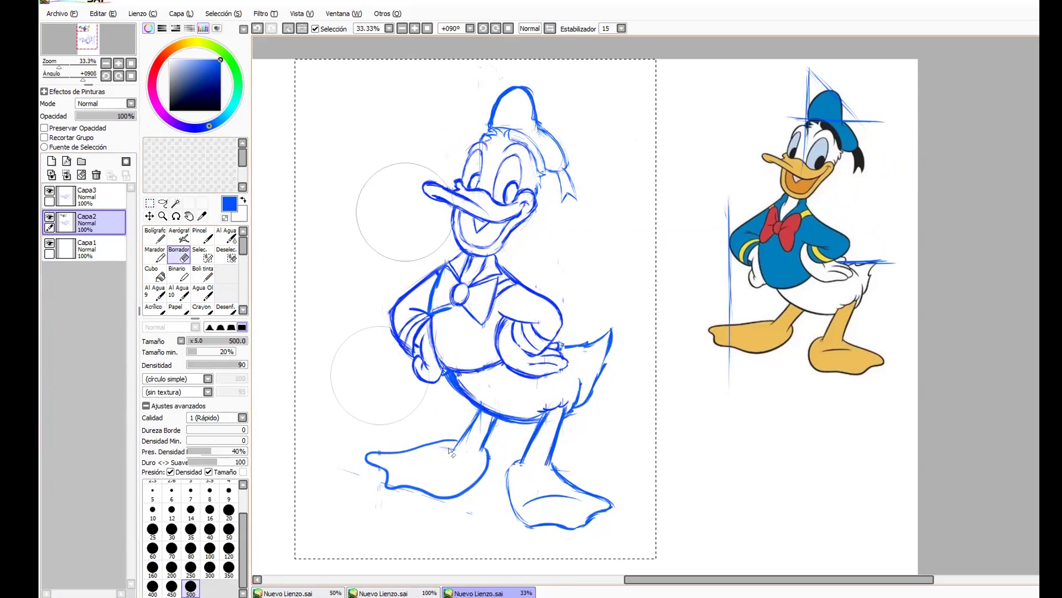
key(ctrl+d)
Lower the opacity of the copied sketch layer to 48% and change the drawing colour to black.
click(119, 198)
drag(135, 116, 104, 118)
click(51, 160)
click(203, 274)
click(170, 110)
drag(515, 265, 476, 265)
click(97, 175)
Create a linework layer and ink the left bent arm, collar and bow tie with the Curve tool at size 7.
click(67, 160)
click(154, 273)
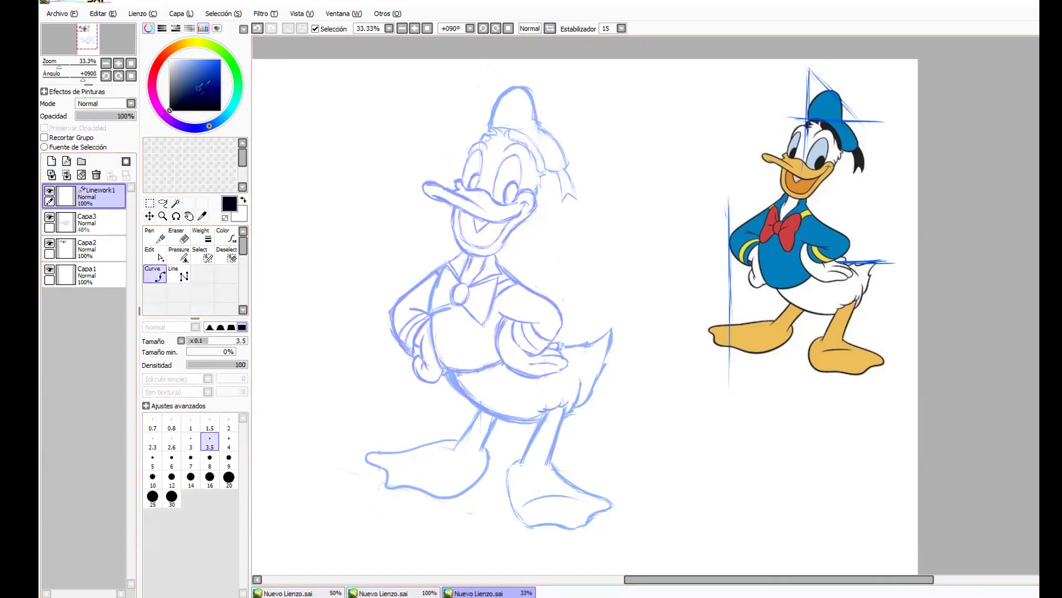
click(190, 459)
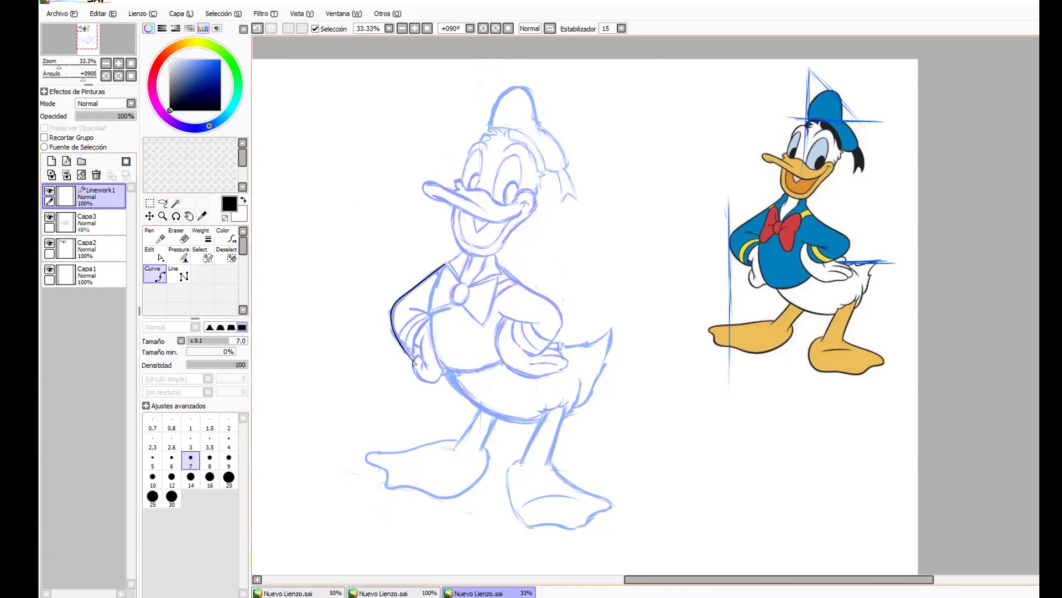
click(162, 216)
drag(377, 229, 357, 263)
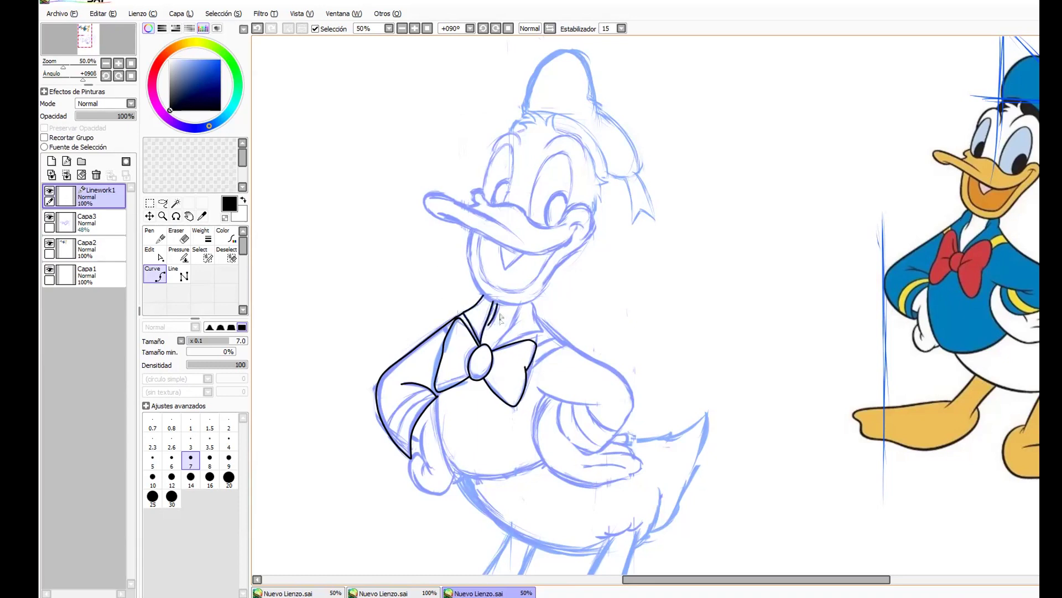
Ink the beak, cheek and open mouth with curves over the faded sketch.
mouse_move(475, 277)
mouse_down()
mouse_move(497, 306)
mouse_move(591, 235)
mouse_up()
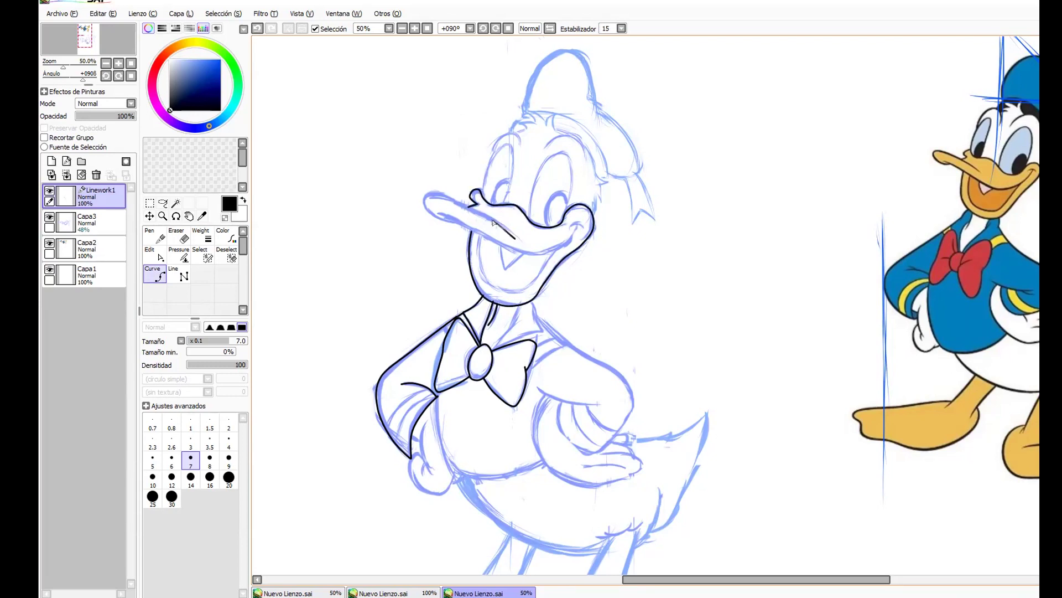
click(480, 238)
click(513, 251)
click(541, 255)
click(566, 244)
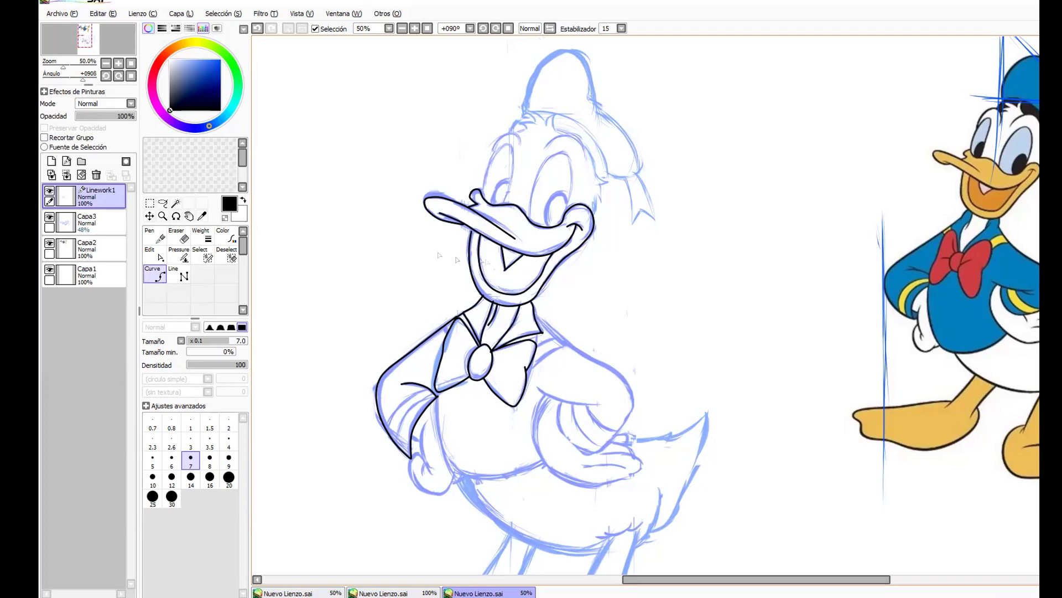
Ink the shirt's lower hem, the left hand, and the right shoulder and sleeve cuff with curves.
click(445, 456)
double_click(453, 476)
click(453, 476)
click(487, 480)
double_click(546, 464)
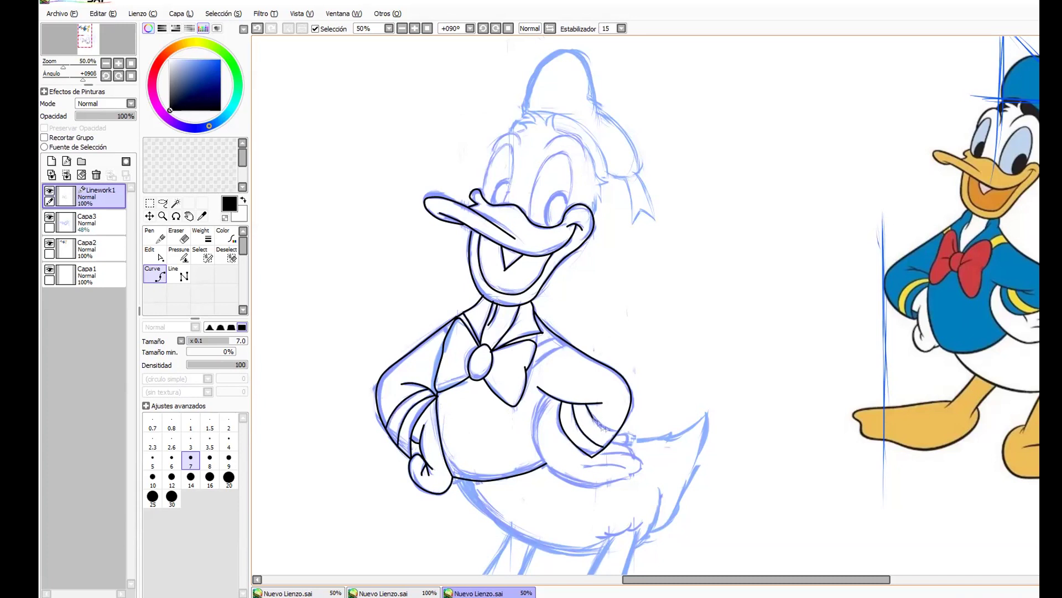
Ink the right hand resting on the hip, the feathered tail and the underside of the belly.
click(547, 465)
click(576, 482)
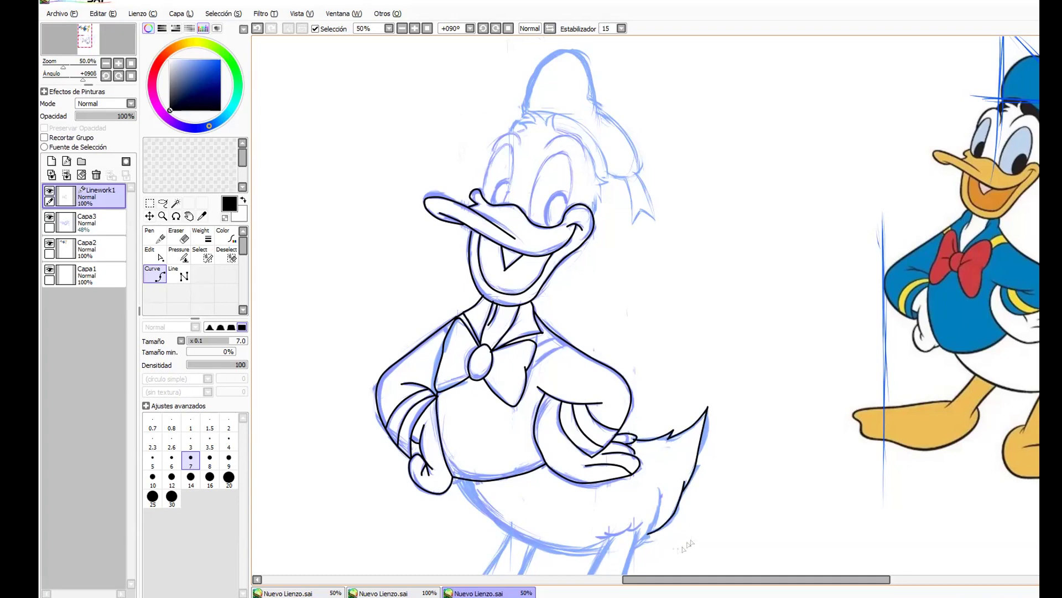
drag(677, 518, 692, 431)
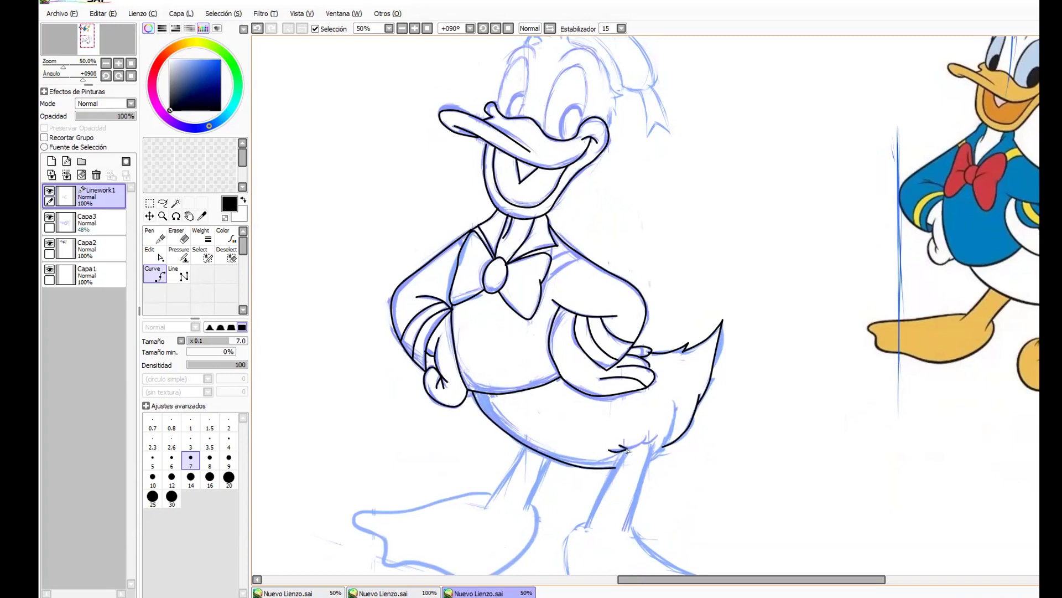
drag(643, 476, 655, 438)
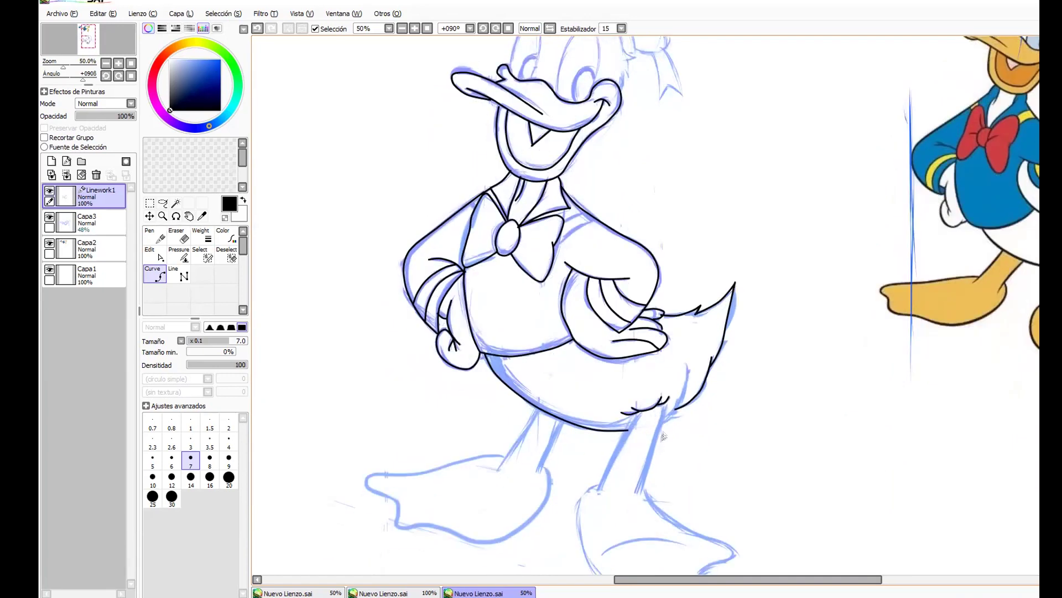
double_click(687, 372)
Rotate the canvas view to +085° and ink the drawing's left leg and webbed foot.
key(End)
key(Delete)
key(Delete)
mouse_move(576, 354)
mouse_down()
mouse_move(577, 263)
mouse_move(643, 316)
mouse_up()
click(618, 386)
drag(645, 397, 617, 459)
key(ctrl+z)
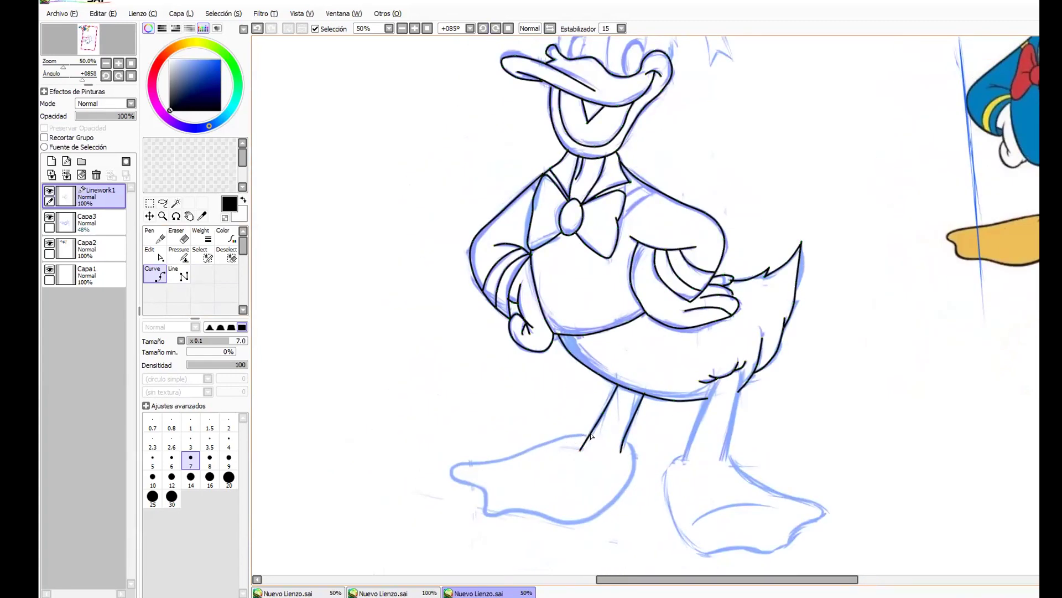
drag(516, 454, 458, 464)
mouse_move(487, 503)
mouse_down()
mouse_move(591, 519)
mouse_move(627, 485)
mouse_move(634, 454)
mouse_move(691, 437)
mouse_move(684, 466)
mouse_up()
Ink the drawing's right leg and webbed foot, including the crease across the foot.
drag(742, 370, 724, 453)
mouse_move(670, 512)
mouse_down()
mouse_move(701, 555)
mouse_move(785, 543)
mouse_move(816, 521)
mouse_up()
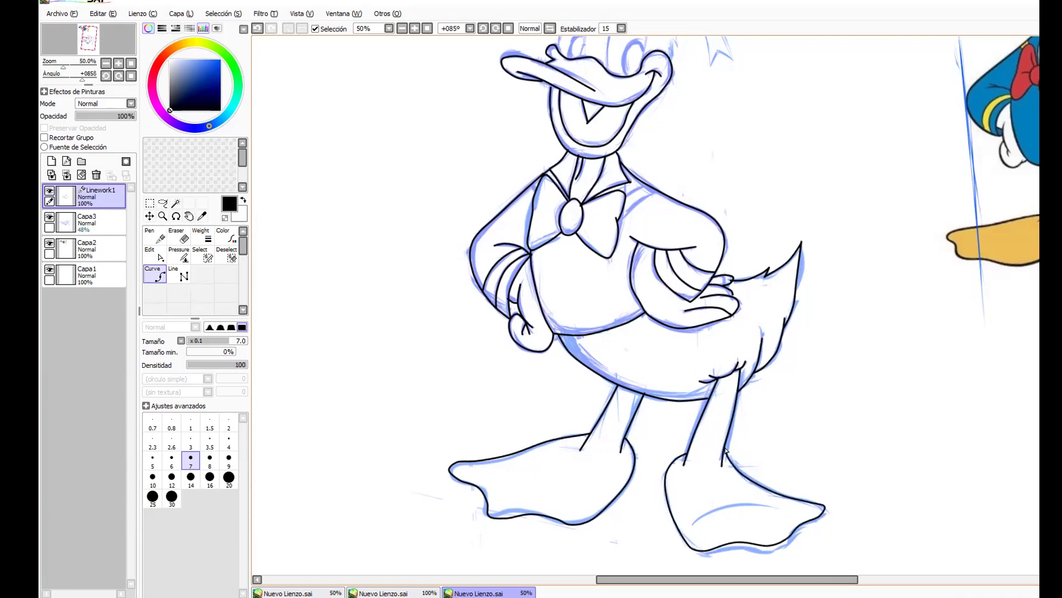
drag(724, 507, 775, 507)
Ink the eyes, the feather tuft on the forehead and the contour of the head.
drag(720, 282, 716, 446)
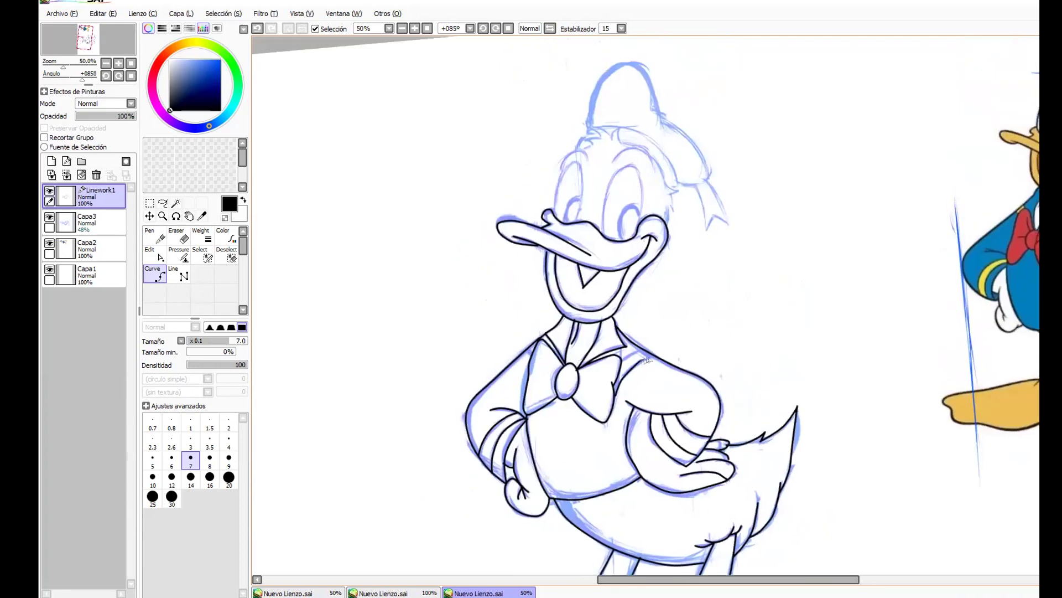
scroll(675, 405, up, 2)
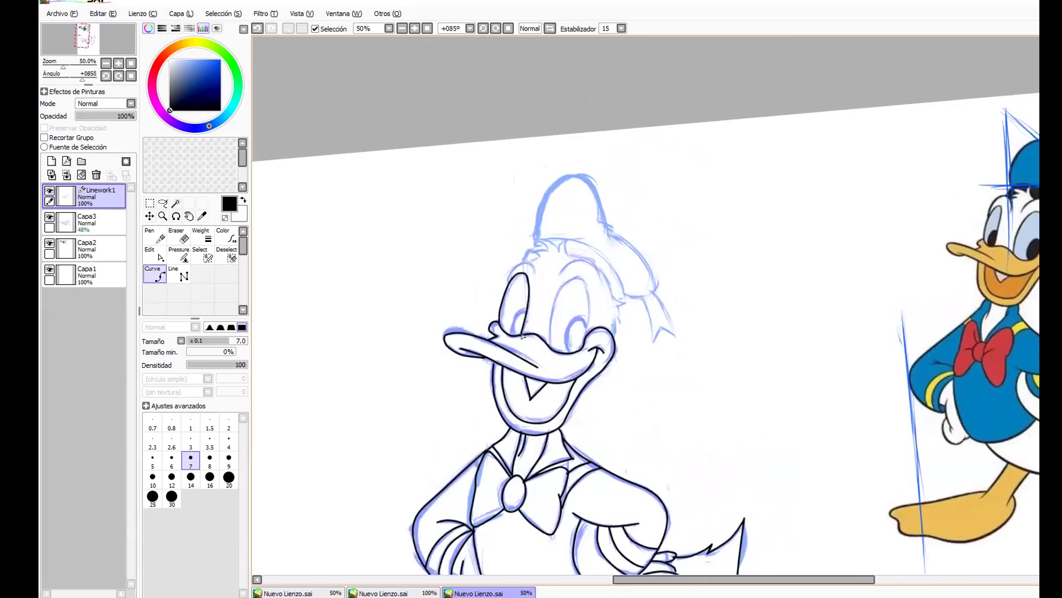
drag(552, 344, 584, 282)
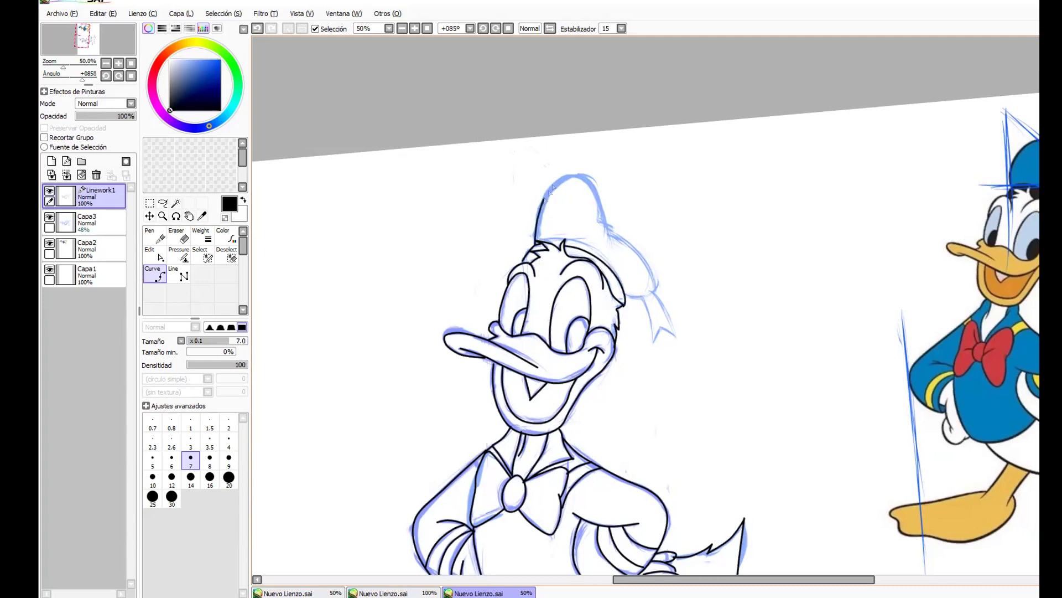
Ink the crown of the cap, its puffed back section and the hanging ribbon tails.
mouse_move(598, 199)
mouse_down()
mouse_move(613, 249)
mouse_move(637, 256)
mouse_move(654, 290)
mouse_up()
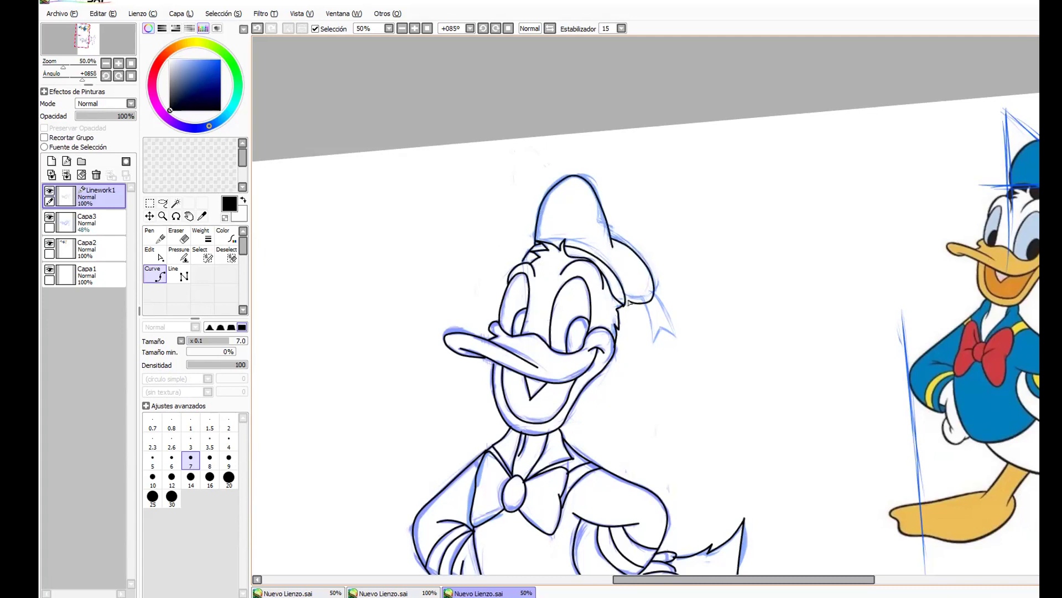
double_click(654, 291)
drag(689, 372, 699, 152)
Straighten the canvas view to +090° at 33.33% zoom and hide the blue sketch layer Capa3.
click(163, 216)
right_click(338, 388)
click(496, 28)
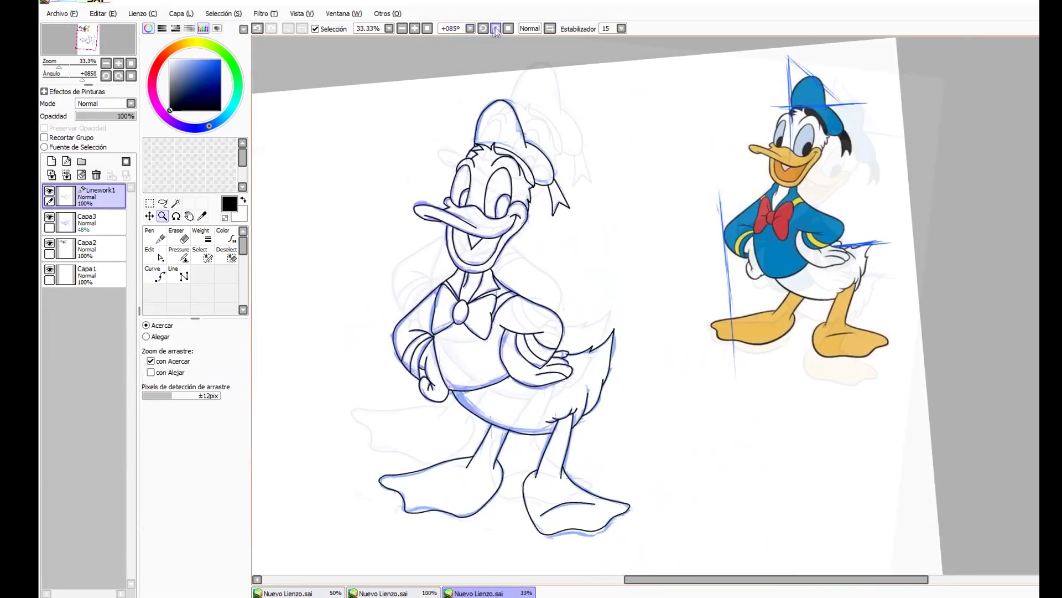
click(508, 29)
click(495, 28)
click(495, 28)
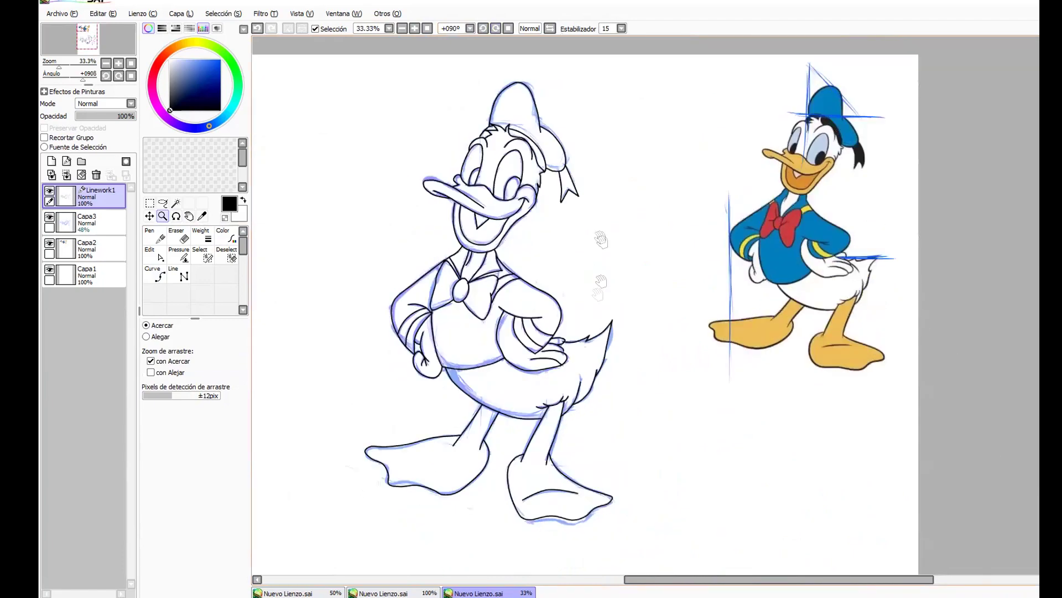
drag(589, 284, 687, 306)
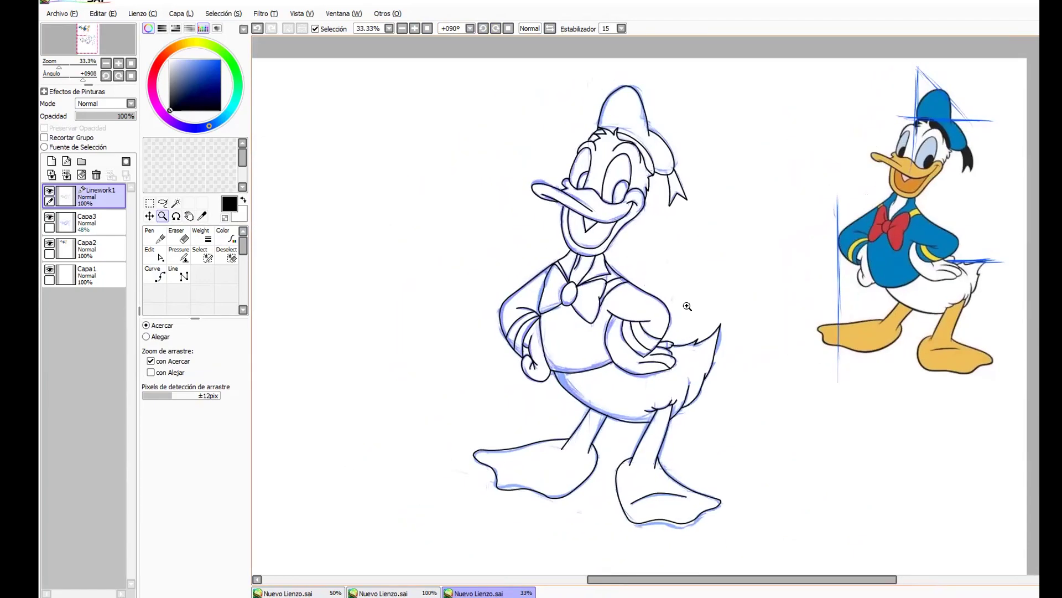
click(49, 217)
Adjust the control points of the linework curves around the head and eyes so the line ends meet cleanly.
drag(679, 143, 664, 153)
scroll(741, 224, down, 6)
click(154, 254)
drag(485, 232, 482, 238)
drag(514, 244, 646, 180)
drag(689, 224, 568, 346)
drag(603, 158, 636, 265)
mouse_move(785, 564)
mouse_down()
mouse_move(759, 258)
mouse_move(780, 240)
mouse_up()
drag(346, 296, 487, 407)
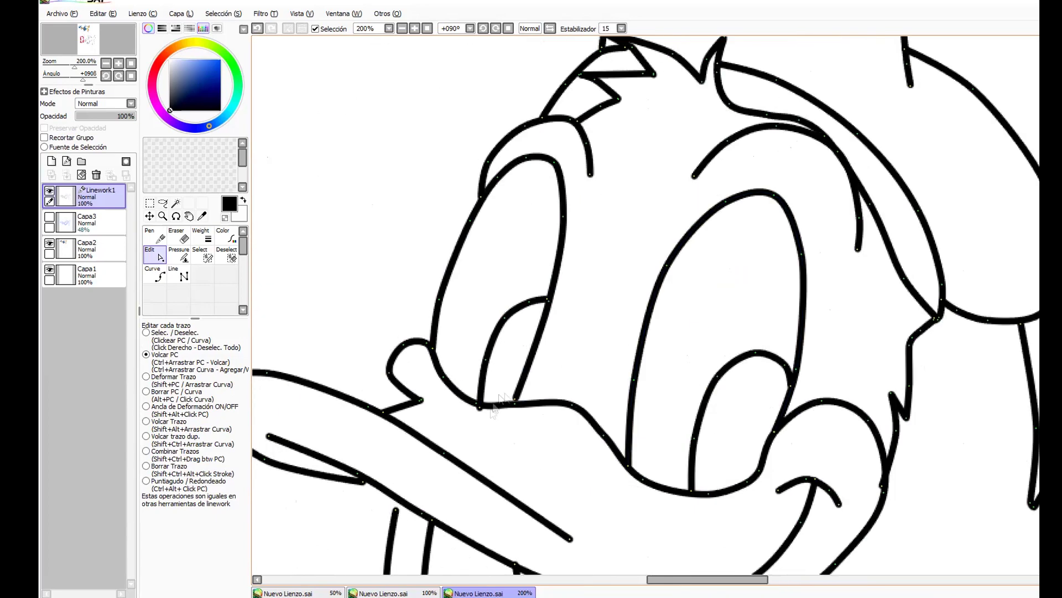
Correct the curve points where lines join around the beak, mouth, neck and collar.
drag(611, 367, 612, 239)
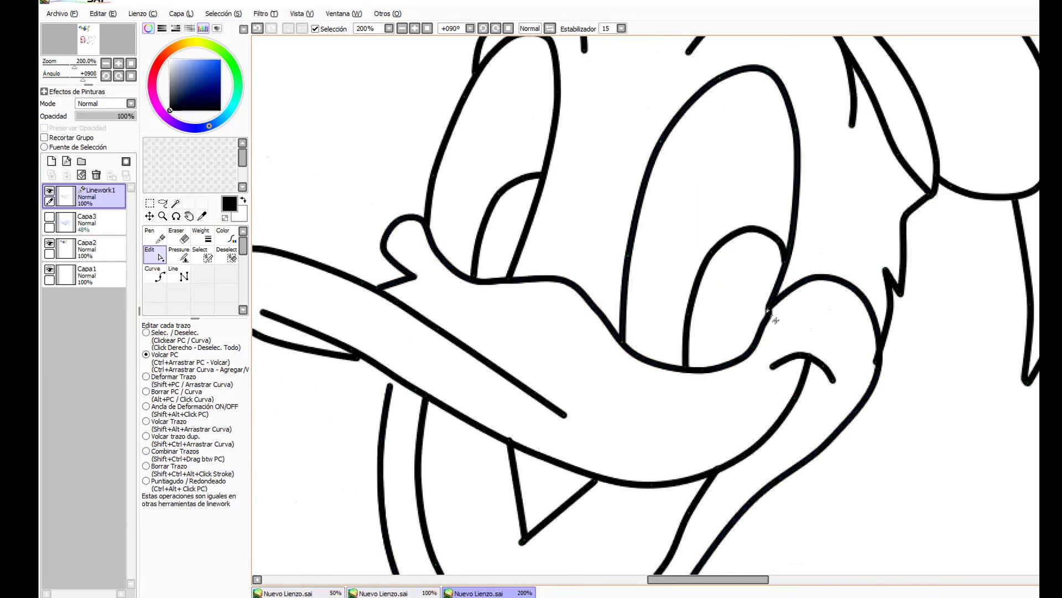
drag(545, 375, 741, 320)
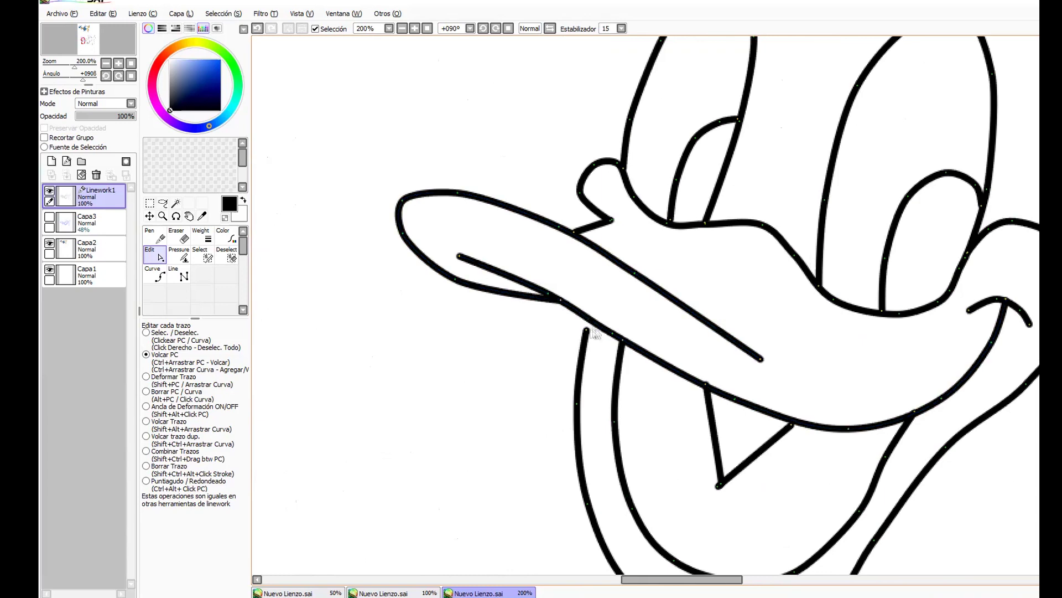
drag(609, 312, 589, 240)
drag(702, 415, 655, 274)
drag(728, 232, 734, 151)
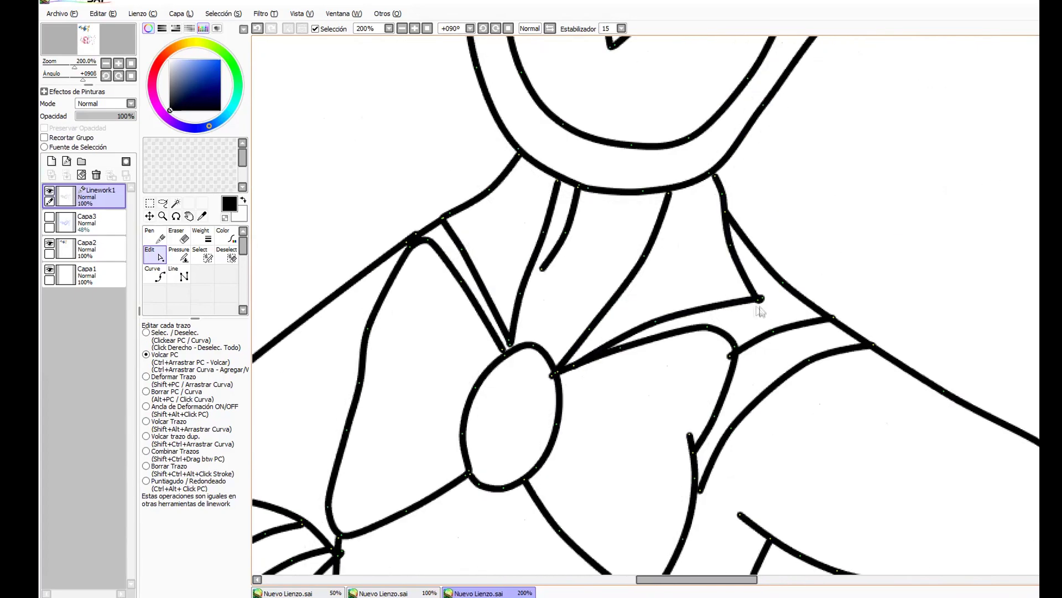
Move the end points of the cuff stripe and finger curves so they join the sleeve and hand outlines.
drag(526, 326, 623, 249)
drag(673, 422, 708, 276)
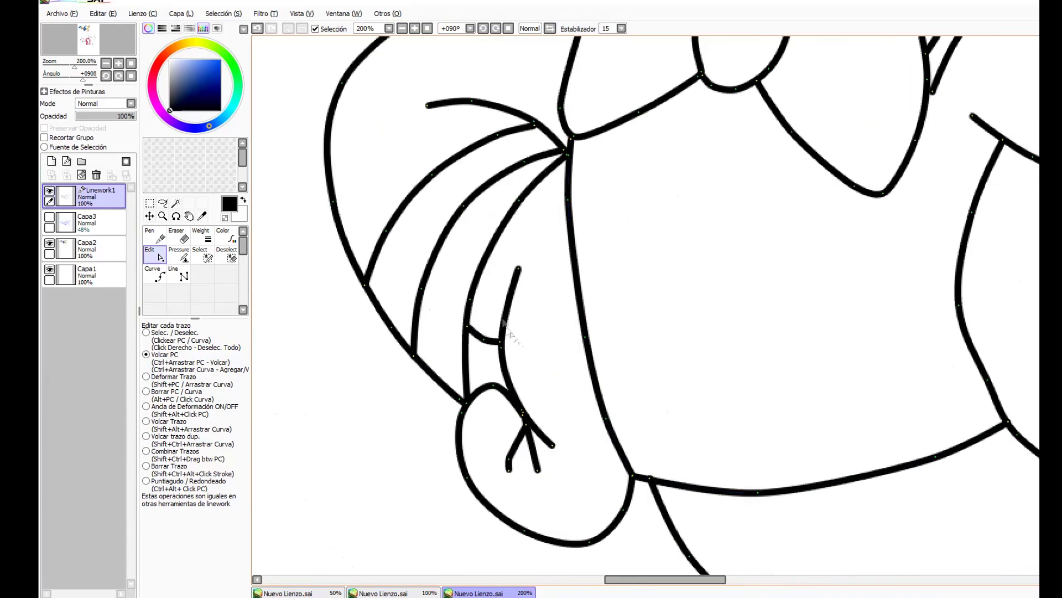
drag(921, 319, 716, 343)
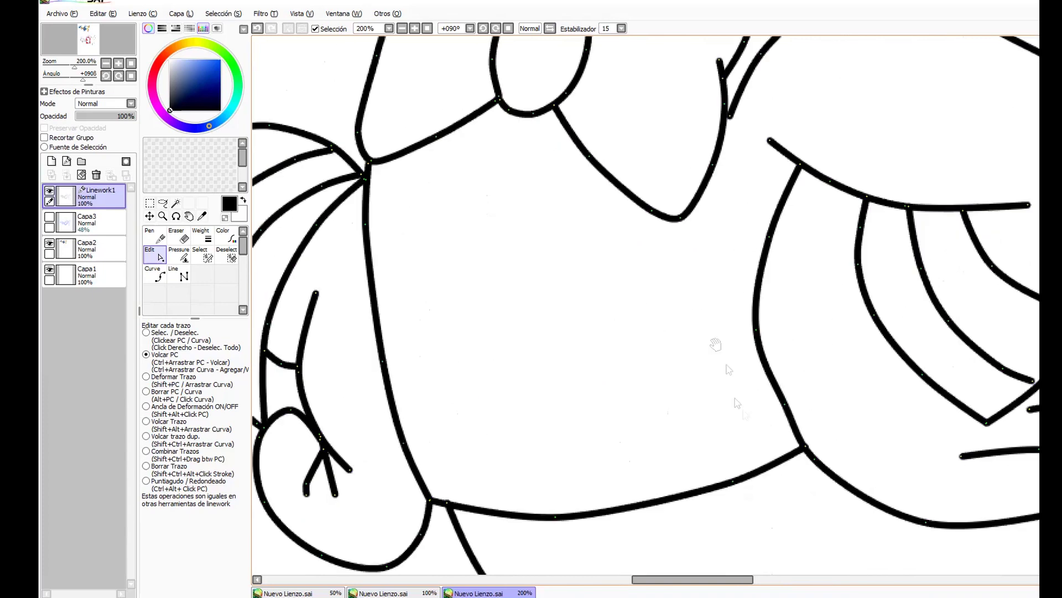
mouse_move(991, 376)
mouse_down()
mouse_move(734, 299)
mouse_move(856, 271)
mouse_up()
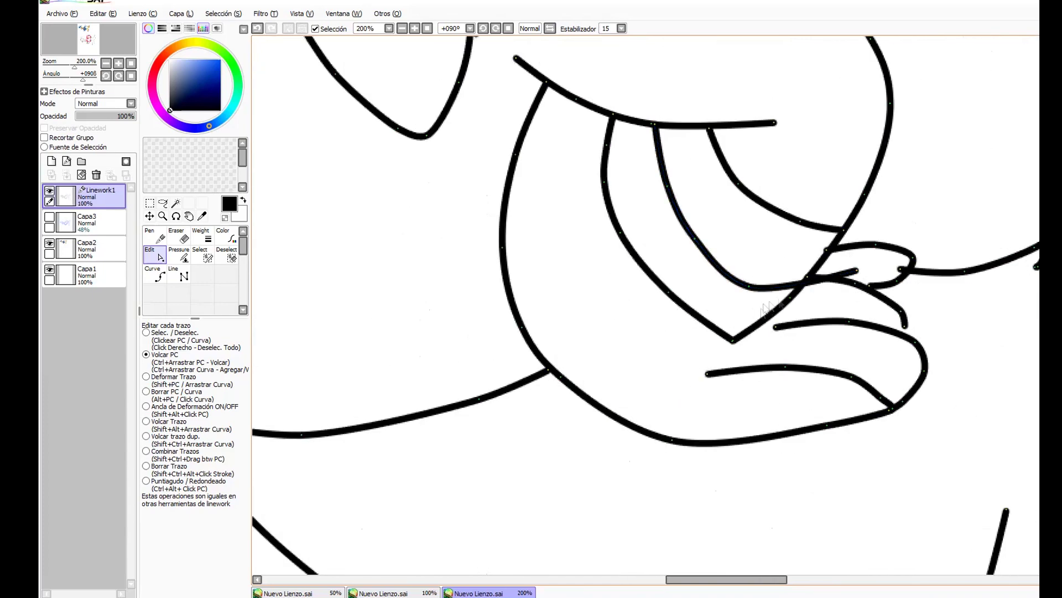
drag(856, 270, 792, 295)
drag(900, 270, 907, 261)
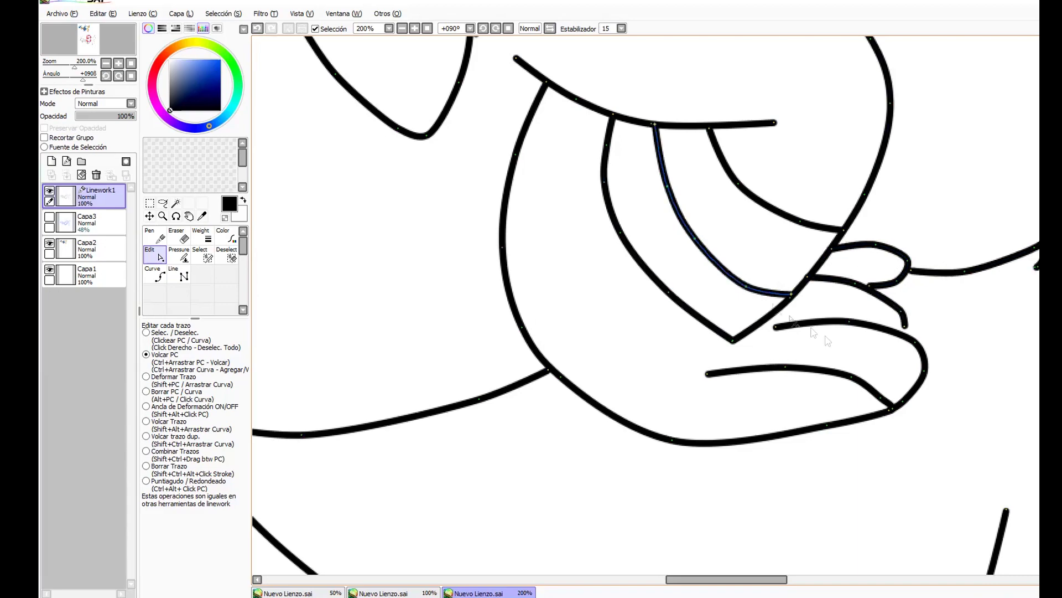
Join the end of the belly curve to the leg outline and tidy the points at the ankles.
scroll(774, 387, up, 5)
drag(759, 356, 871, 422)
mouse_move(539, 354)
mouse_down()
mouse_move(726, 351)
mouse_move(786, 100)
mouse_up()
mouse_move(730, 498)
mouse_down()
mouse_move(742, 339)
mouse_move(609, 67)
mouse_up()
drag(998, 190, 862, 235)
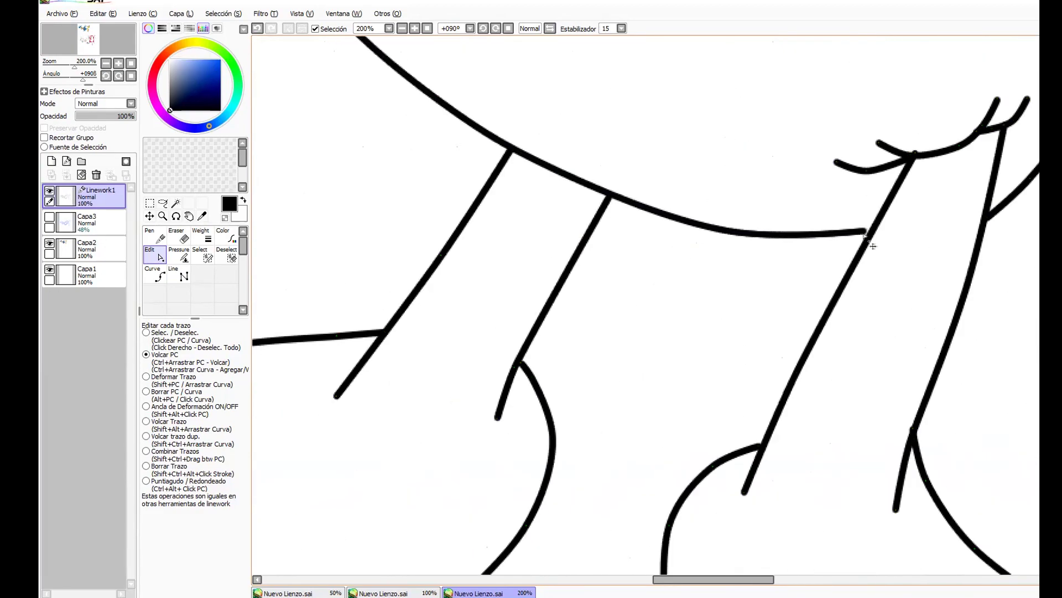
drag(910, 435, 783, 216)
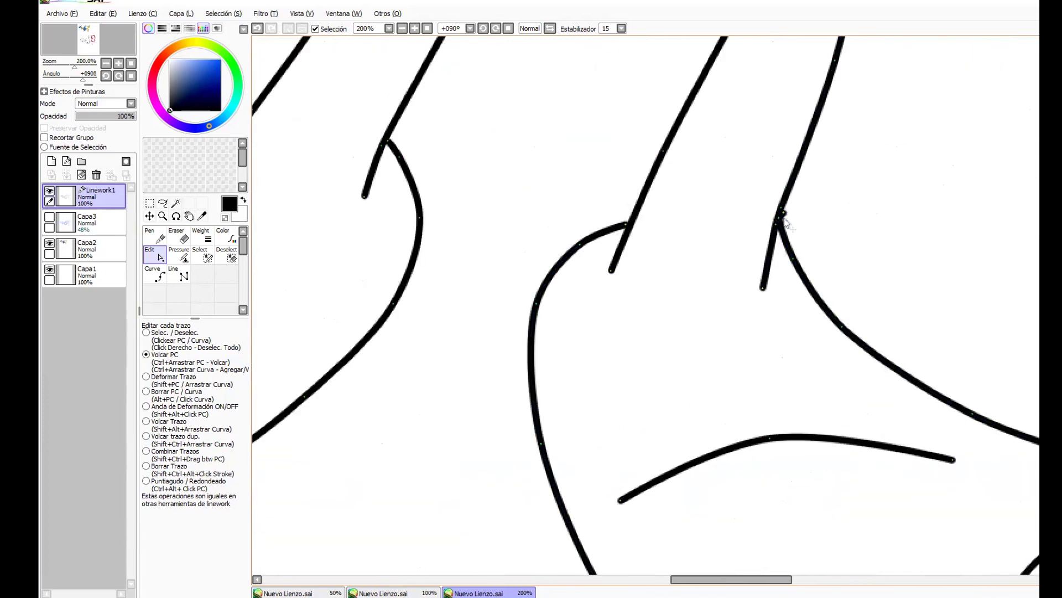
drag(655, 293, 786, 202)
Reduce the point pressure to taper the loose line ends at both ankles and on the foot crease.
mouse_move(511, 133)
mouse_down()
mouse_move(706, 380)
mouse_move(678, 395)
mouse_up()
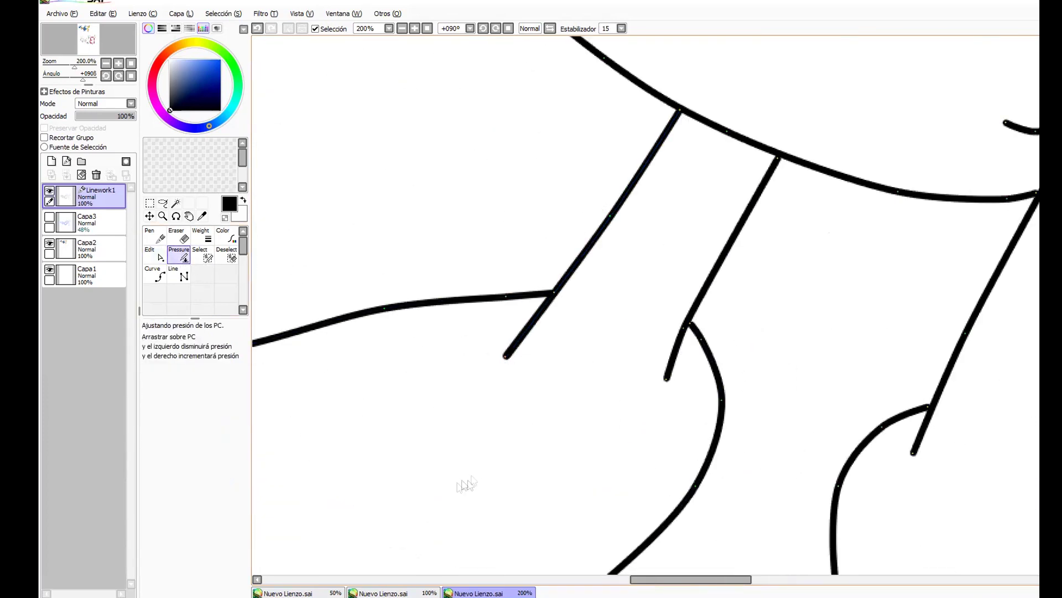
drag(506, 356, 286, 241)
drag(667, 378, 459, 310)
mouse_move(901, 427)
mouse_down()
mouse_move(635, 322)
mouse_move(553, 310)
mouse_up()
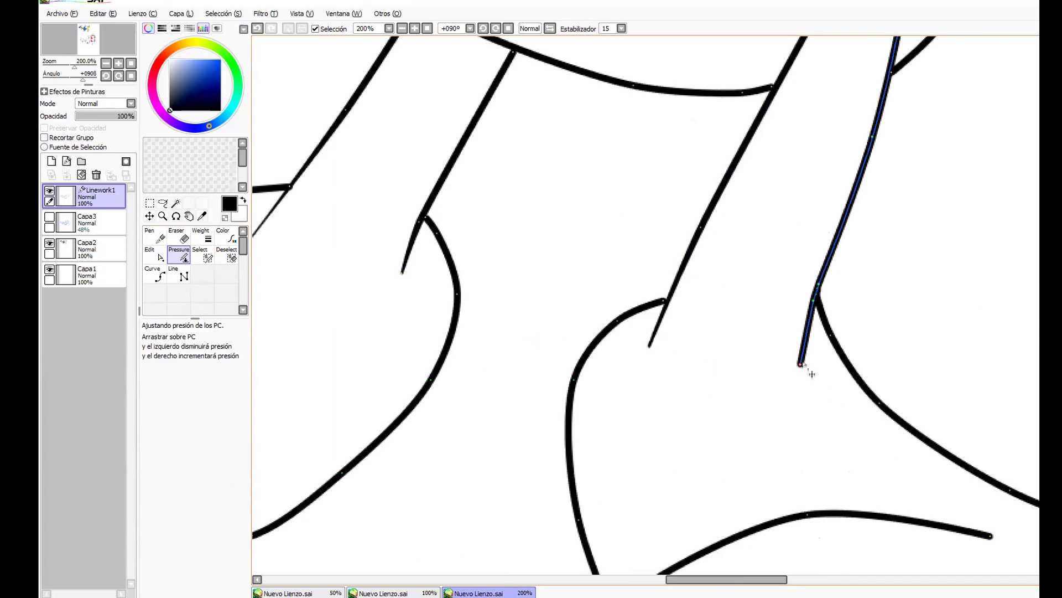
drag(800, 364, 695, 398)
drag(691, 482, 644, 299)
drag(612, 393, 501, 354)
Taper the tips of the feather strokes beneath the tail by lowering their point pressure.
drag(944, 351, 878, 208)
drag(720, 47, 761, 571)
drag(734, 357, 663, 267)
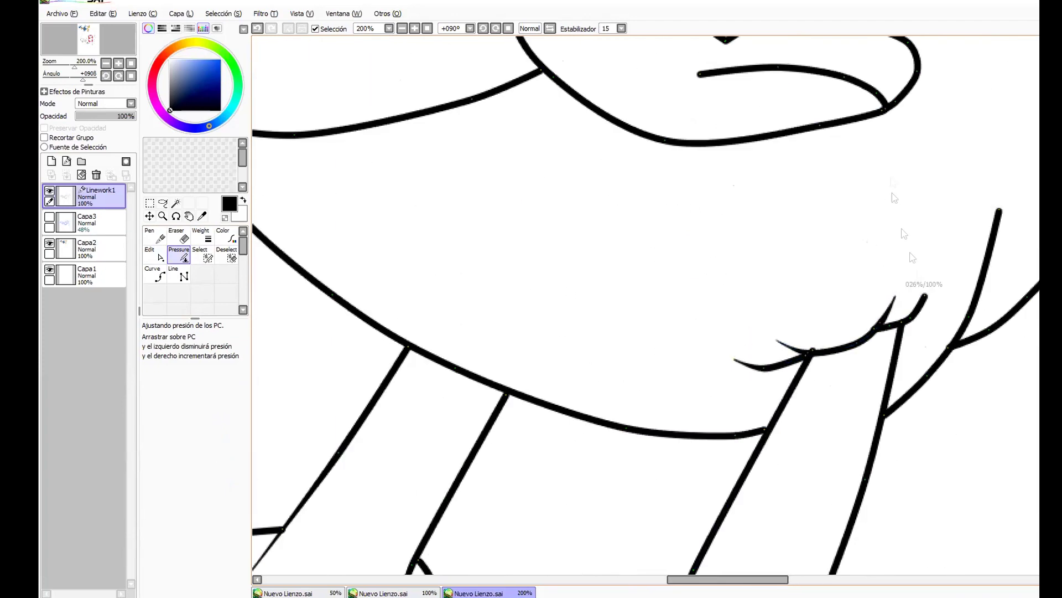
Taper the open line ends on the resting hand, the sleeve folds and beside the bow tie.
scroll(818, 299, up, 5)
scroll(819, 298, left, 2)
scroll(852, 288, up, 5)
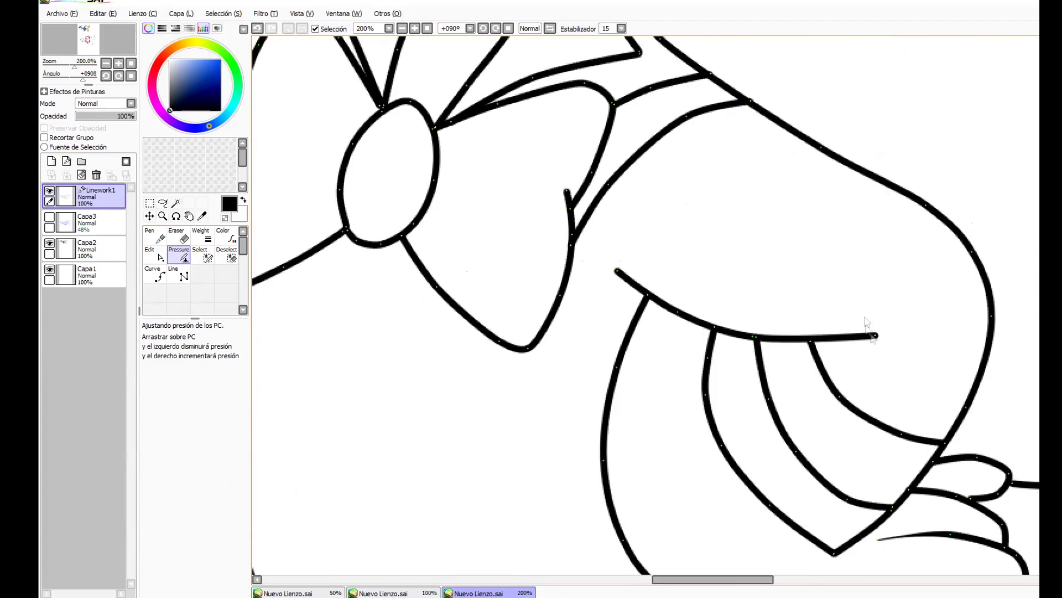
scroll(394, 329, left, 5)
drag(386, 326, 338, 205)
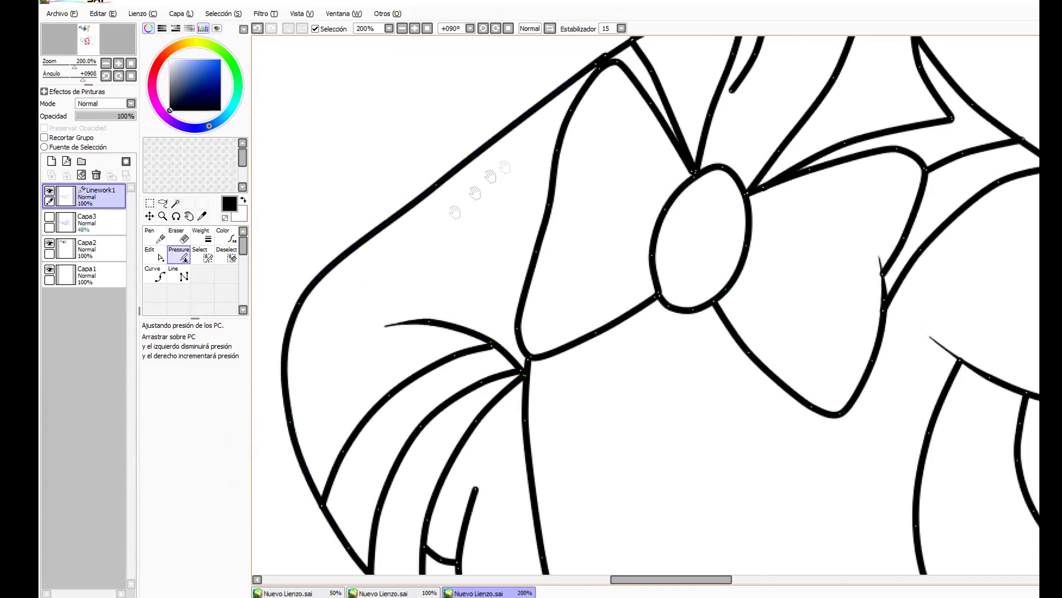
Taper the open line ends on the neck, beak crease, brows and base of the cap's crown.
drag(720, 83, 720, 339)
drag(733, 346, 666, 276)
drag(786, 133, 667, 543)
drag(722, 406, 664, 376)
drag(819, 122, 758, 332)
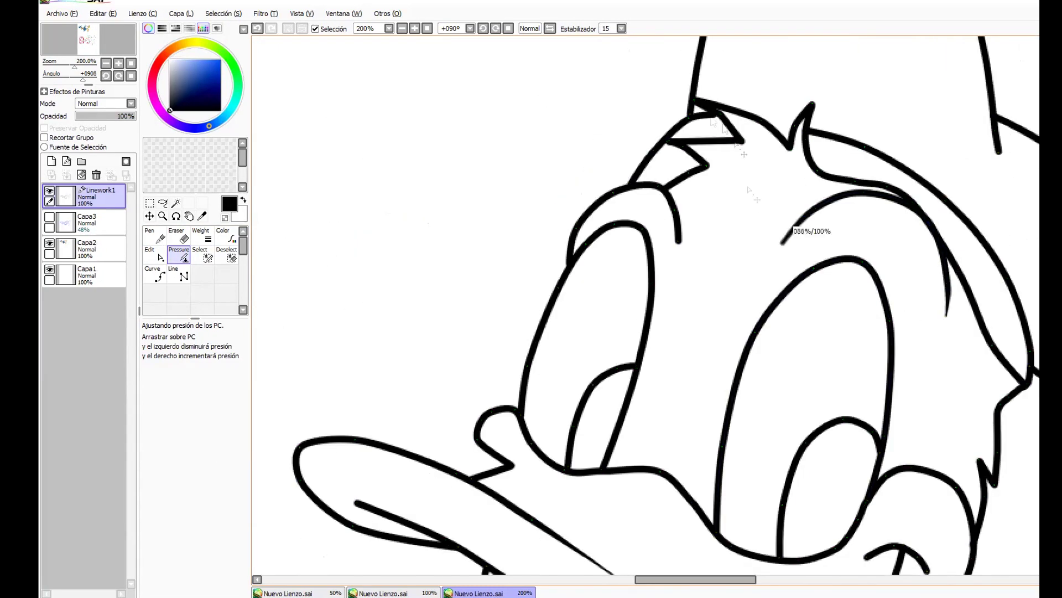
scroll(764, 257, up, 2)
scroll(764, 257, right, 5)
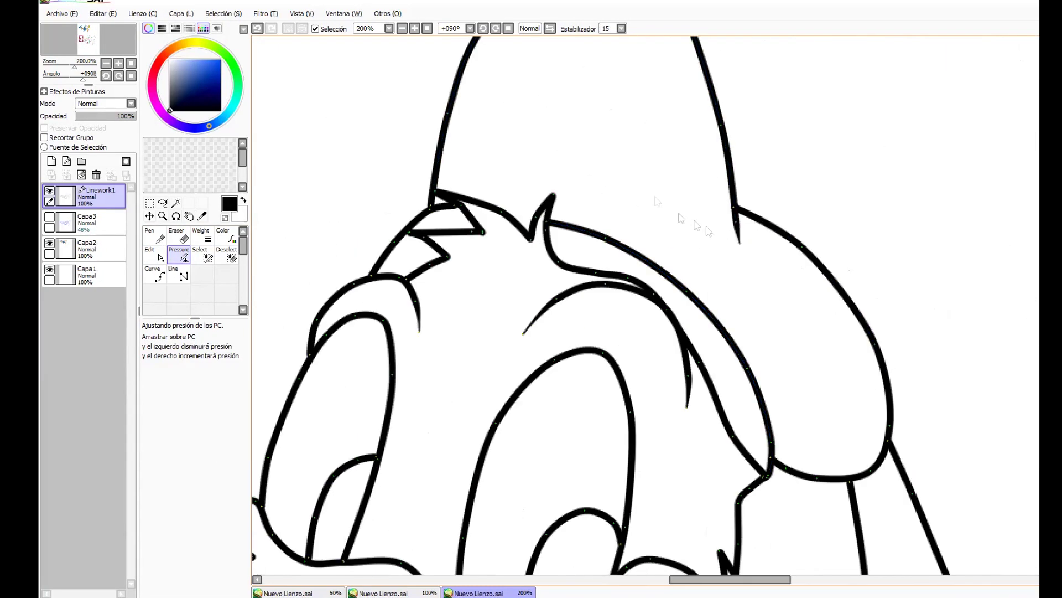
Taper the ends of the smile crease at the mouth corner and the short line on the beak tip.
scroll(785, 260, down, 5)
scroll(786, 260, left, 2)
drag(661, 345, 625, 345)
drag(721, 359, 686, 354)
click(698, 334)
drag(338, 322, 625, 228)
Taper the loose line ends on the hand and fingers at the drawing's left hip.
scroll(617, 221, left, 3)
scroll(653, 315, down, 10)
scroll(714, 252, left, 5)
scroll(714, 252, down, 1)
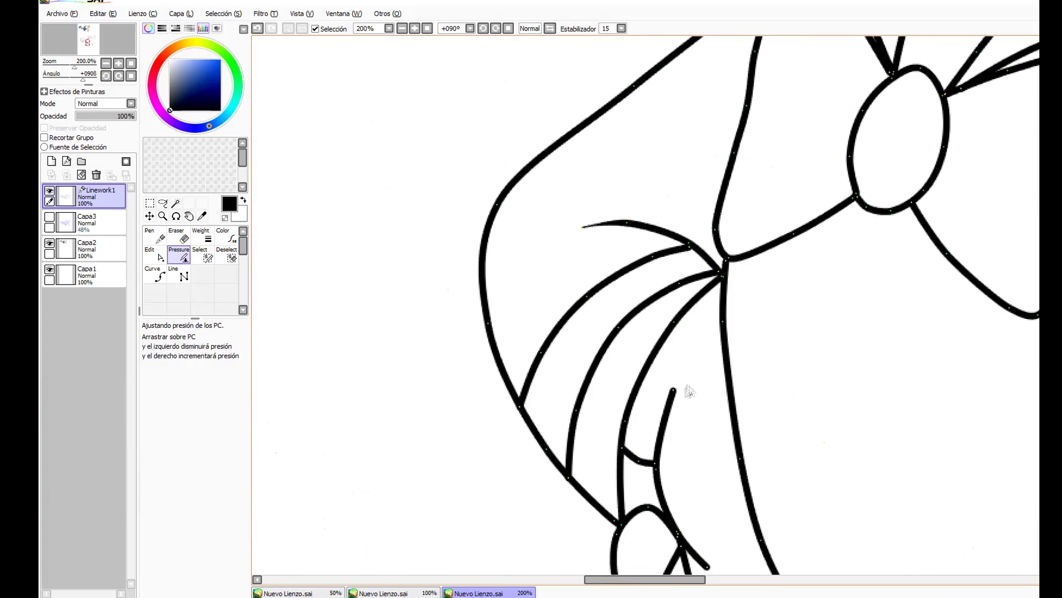
mouse_move(846, 574)
mouse_down()
mouse_move(602, 301)
mouse_move(721, 363)
mouse_up()
click(156, 255)
click(178, 254)
drag(579, 355, 518, 370)
drag(565, 380, 511, 305)
drag(559, 200, 489, 369)
drag(583, 225, 648, 564)
click(163, 215)
scroll(607, 275, down, 5)
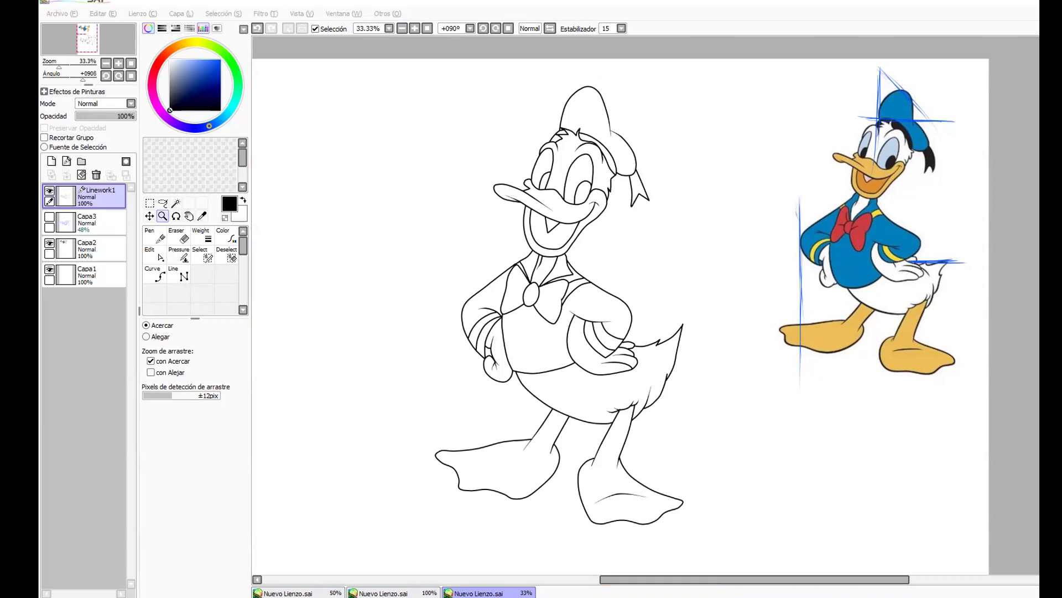
click(731, 21)
click(61, 249)
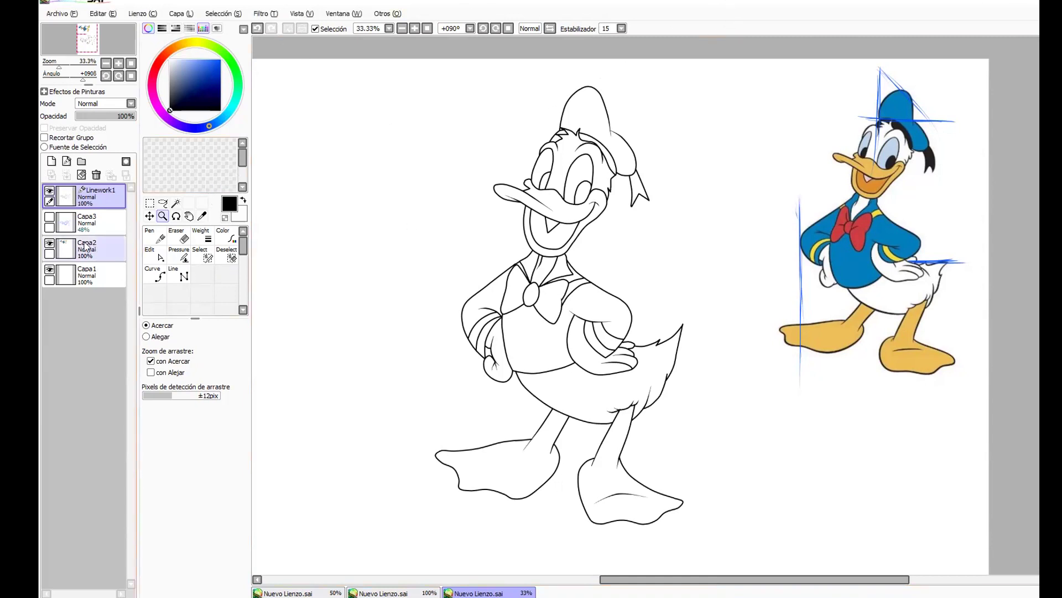
click(49, 243)
click(49, 243)
Fill the background layer Capa1 with bright orange using the bucket.
click(87, 275)
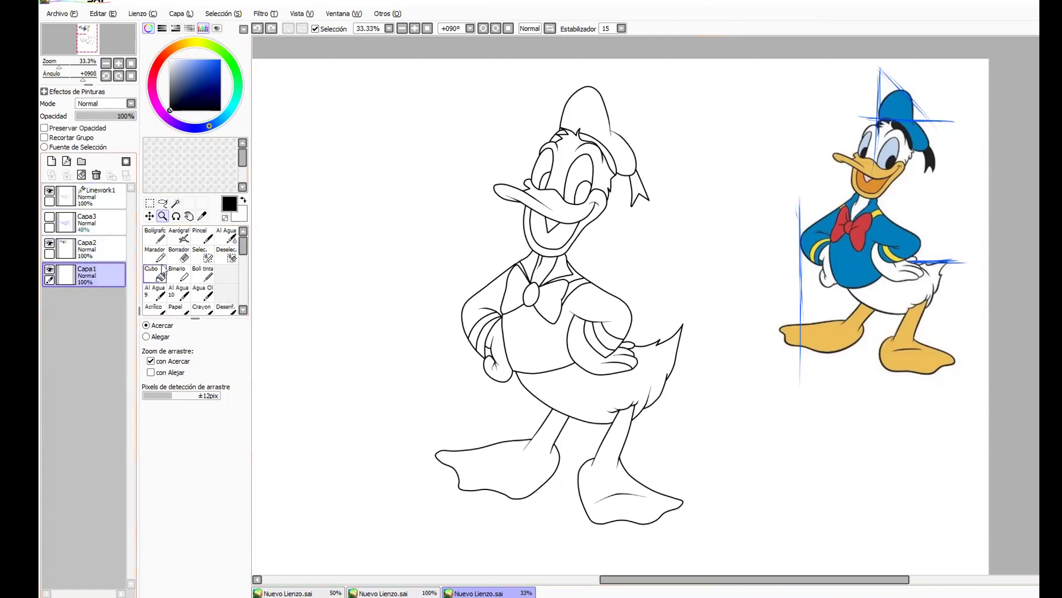
click(156, 277)
click(167, 52)
click(220, 60)
click(332, 166)
Select the white plumage areas of the head, neck, hands, belly and tail from the Linework1 layer with the magic wand.
click(88, 197)
click(176, 203)
click(584, 383)
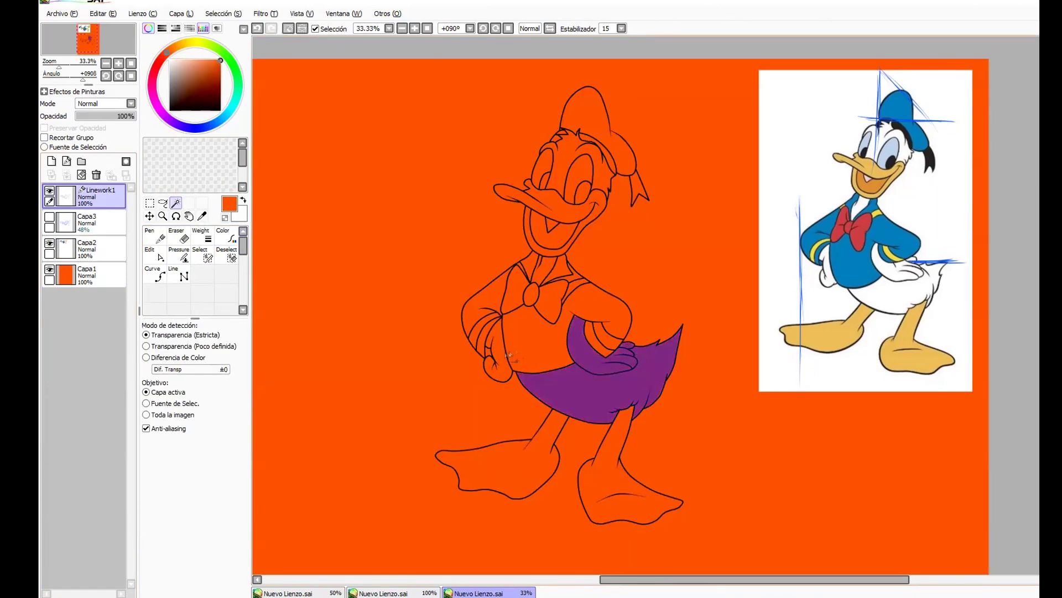
click(568, 161)
click(545, 271)
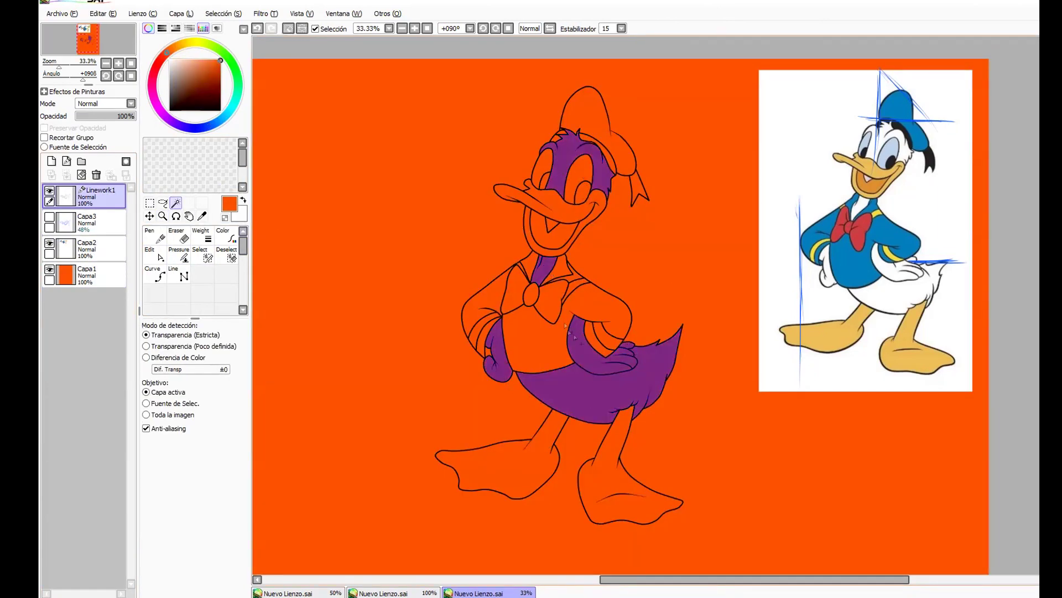
Fill the selected plumage areas with white on a new layer and clear the selection.
click(51, 161)
click(170, 59)
click(570, 152)
click(545, 267)
click(586, 355)
click(498, 363)
click(627, 346)
click(587, 395)
key(ctrl+d)
Select both eyes from the linework and fill them on a new layer with the light blue sampled from the reference image.
click(89, 196)
click(176, 203)
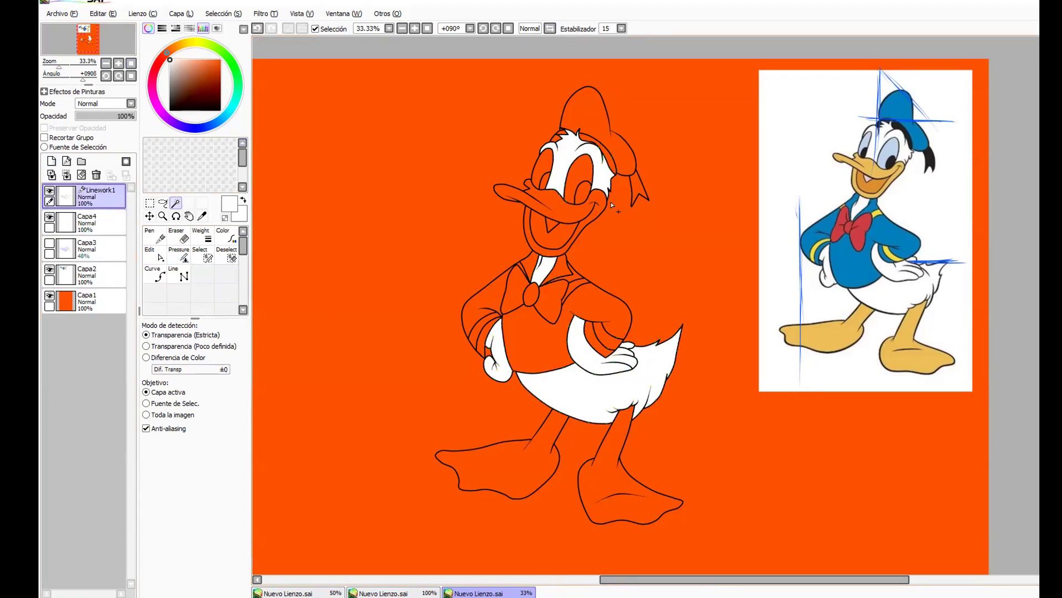
click(541, 165)
click(576, 167)
click(89, 222)
click(52, 161)
click(157, 274)
right_click(889, 148)
click(578, 169)
click(543, 165)
key(ctrl+d)
Select both pupils, the cap's dark band and the ribbon tails from the Linework1 layer.
click(89, 196)
click(582, 190)
click(544, 180)
click(575, 139)
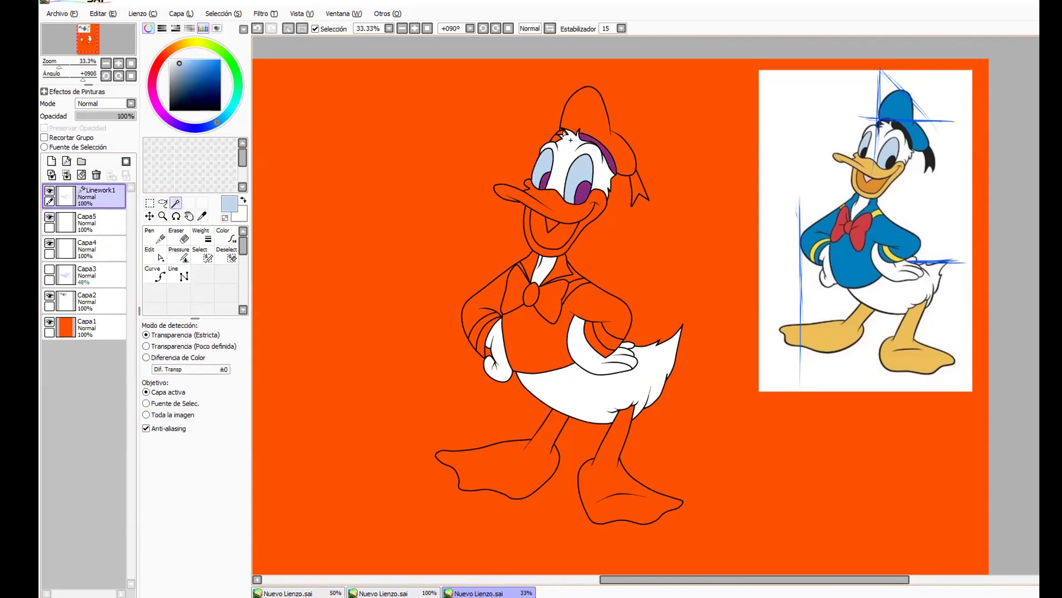
click(561, 134)
click(637, 188)
Fill the selected pupils, cap band and ribbon with black on a new layer and clear the selection.
click(89, 223)
click(52, 161)
click(156, 274)
click(170, 110)
click(583, 191)
click(545, 181)
click(609, 158)
click(559, 136)
click(634, 186)
key(ctrl+d)
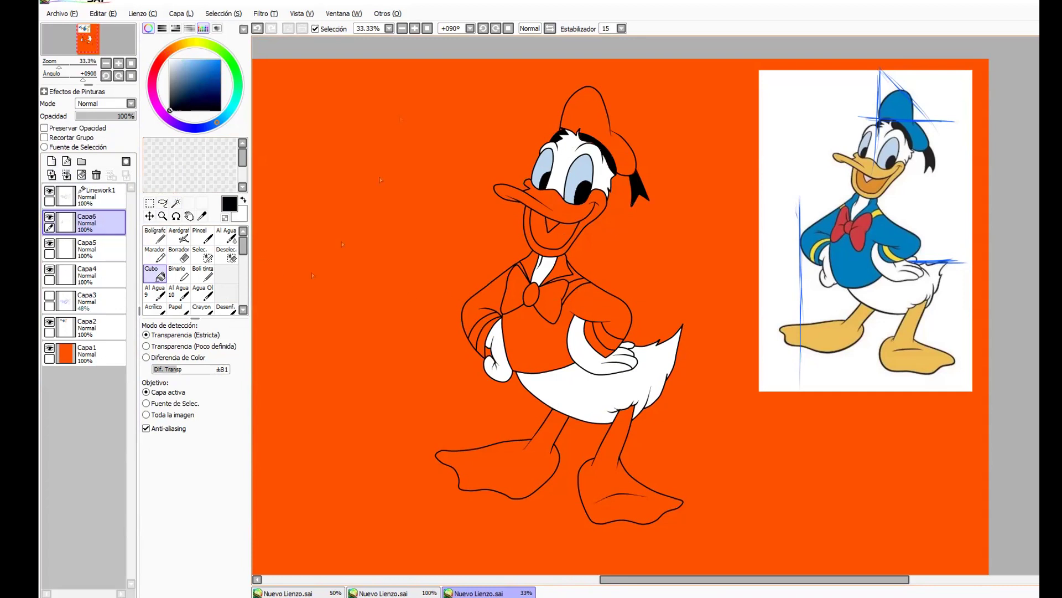
Select the beak and both legs with their webbed feet from the Linework1 layer.
click(99, 196)
click(176, 203)
click(520, 193)
click(619, 487)
click(498, 465)
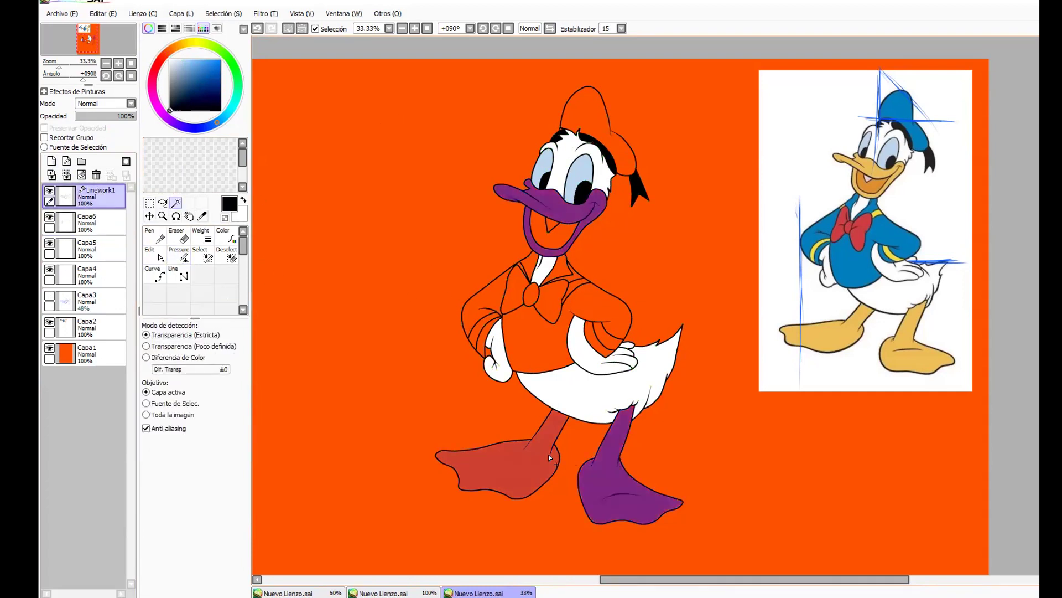
Fill the selected feet and beak on a new layer with the yellow-orange sampled from the reference, and clear the selection.
click(88, 221)
click(52, 161)
click(157, 274)
right_click(902, 354)
click(620, 487)
click(520, 465)
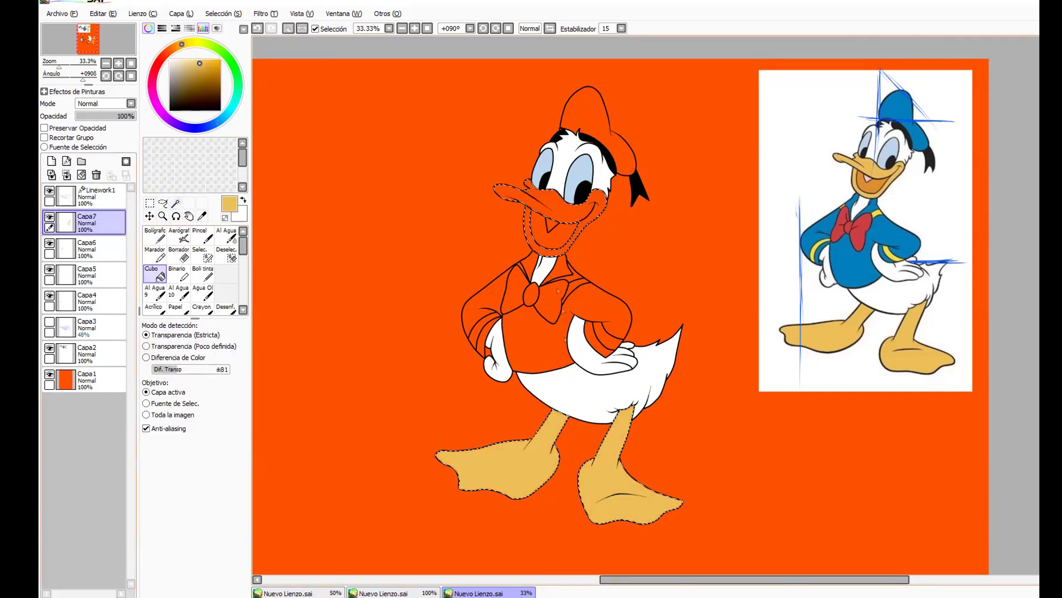
click(570, 210)
key(ctrl+d)
Shift the hue of the background layer Capa1 to bright light blue.
click(88, 379)
key(ctrl+u)
drag(301, 45, 397, 67)
click(328, 104)
Select the cap, the jacket body, the sleeves and the collar from the Linework1 layer.
click(95, 196)
click(176, 203)
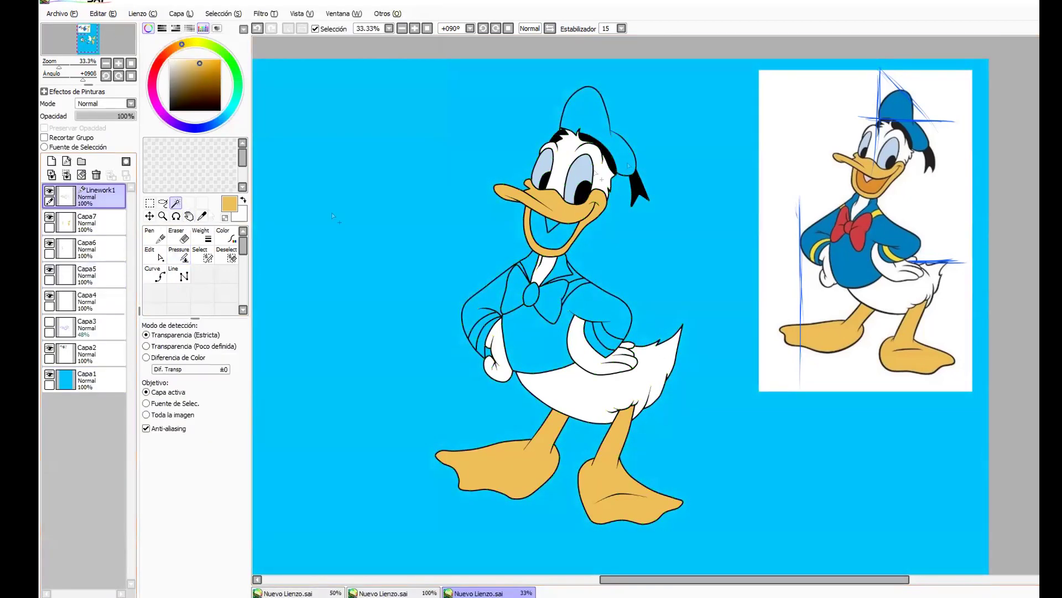
click(622, 155)
click(586, 111)
click(551, 335)
click(600, 339)
click(484, 334)
click(488, 339)
click(487, 293)
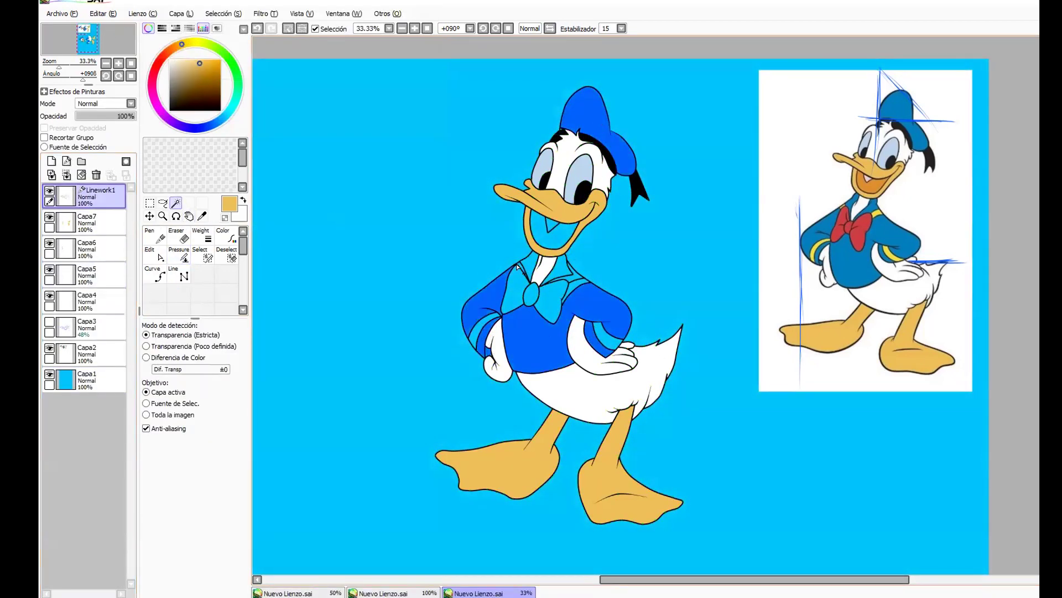
click(574, 280)
Extend the selection by hand into the unselected narrow corners of the cap and jacket with the selection brush.
click(162, 216)
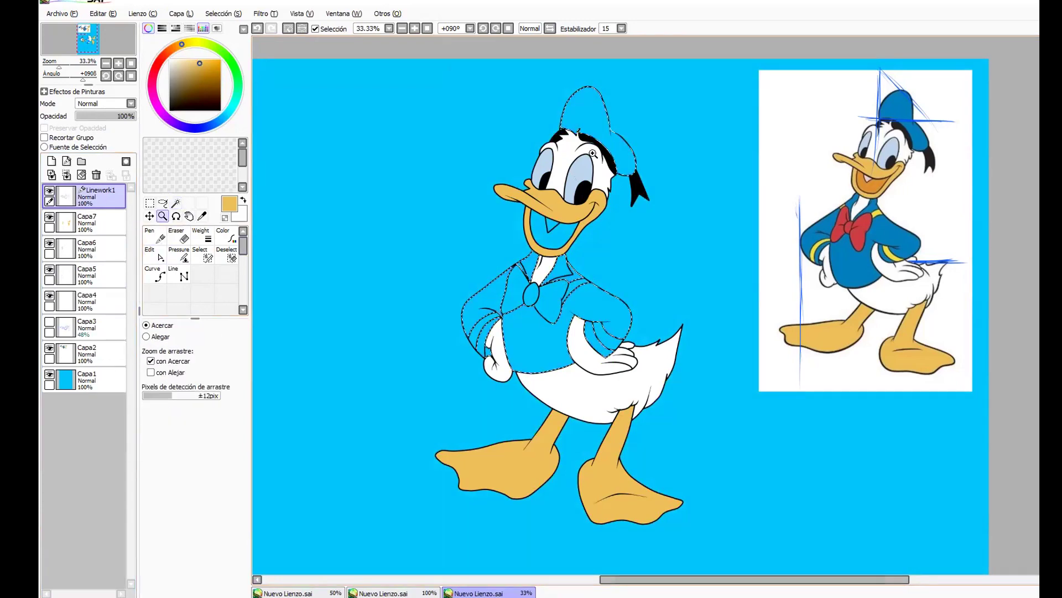
drag(556, 77, 652, 147)
click(202, 255)
drag(381, 408, 387, 411)
mouse_move(682, 429)
mouse_down()
mouse_move(628, 373)
mouse_move(534, 197)
mouse_up()
mouse_move(540, 380)
mouse_down()
mouse_move(642, 318)
mouse_move(598, 334)
mouse_up()
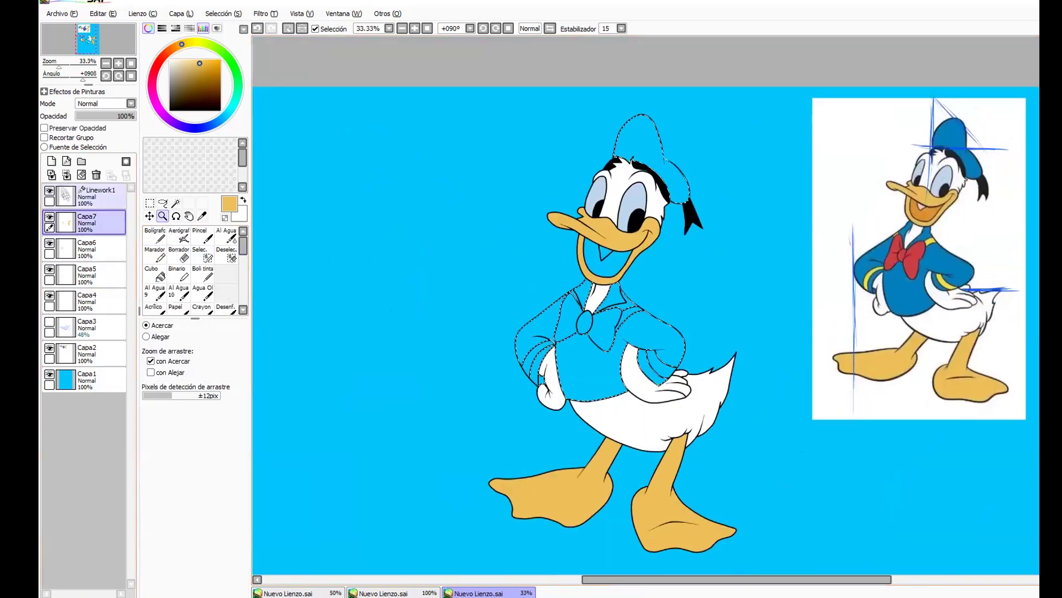
Fill the selected cap, jacket, sleeves and collar with bright blue on a new layer and clear the selection.
click(206, 127)
click(220, 60)
click(642, 144)
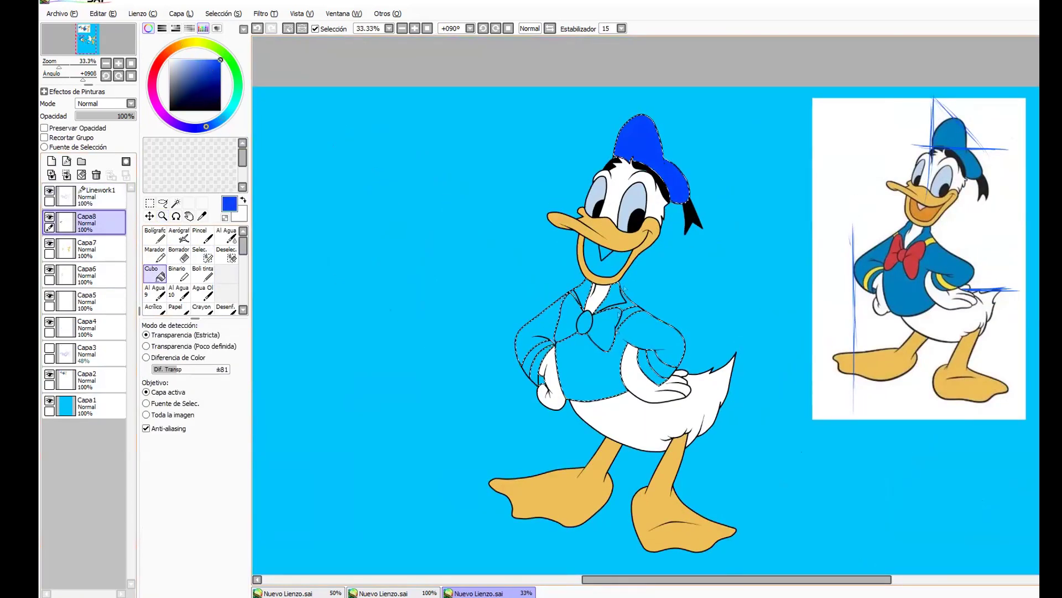
click(592, 368)
click(539, 324)
click(604, 298)
click(581, 293)
click(541, 381)
click(647, 370)
key(ctrl+d)
Select the shoulder stripe and both cuff stripes from the Linework1 layer.
click(101, 196)
click(176, 204)
click(627, 315)
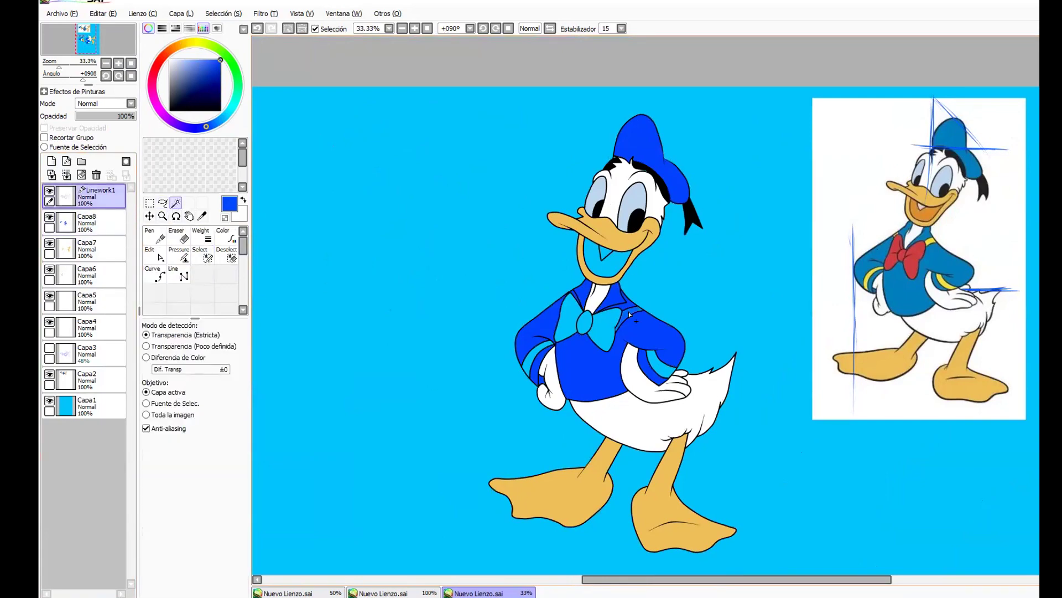
click(658, 366)
click(535, 354)
Extend the stripe selection by hand into the missed tips with the selection brush.
click(162, 216)
click(597, 372)
click(597, 372)
click(597, 372)
drag(869, 239, 882, 240)
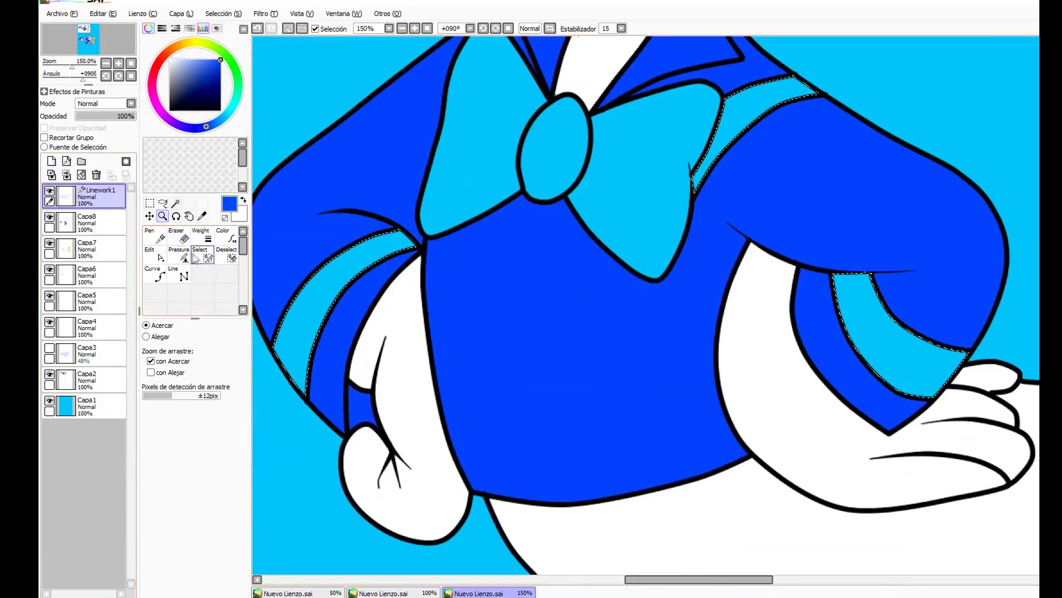
click(207, 255)
drag(920, 337, 934, 447)
click(162, 216)
scroll(688, 331, down, 4)
drag(692, 333, 657, 348)
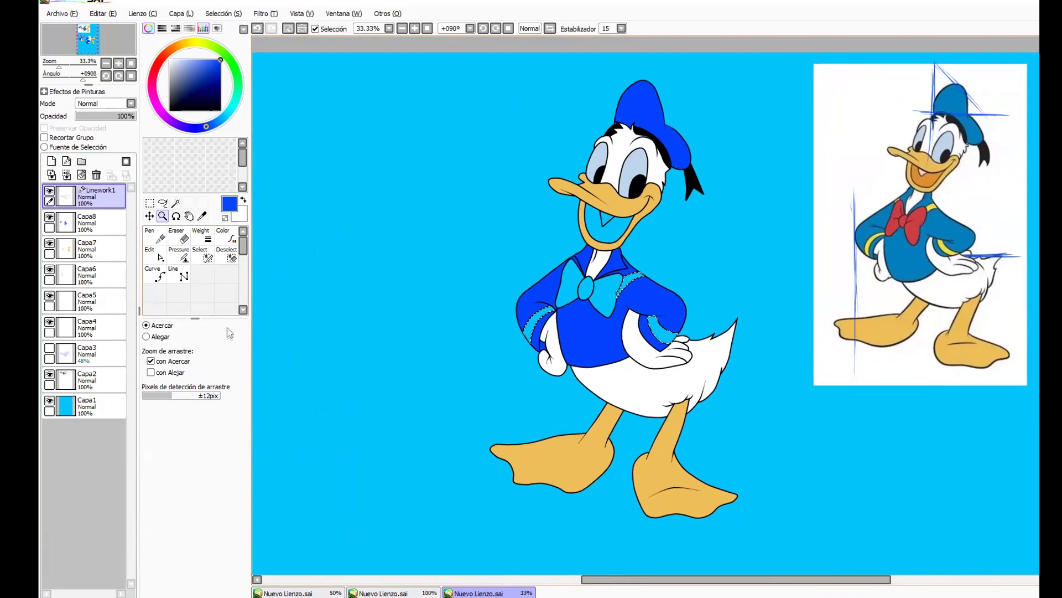
Fill the selected shoulder and cuff stripes with bright yellow on a new layer above Capa8 and clear the selection.
click(101, 223)
click(52, 161)
click(154, 273)
click(197, 42)
click(637, 281)
click(663, 330)
click(538, 322)
key(ctrl+d)
Select the mouth interior from Linework1 and fill it on a new layer with the orange-brown sampled from the reference.
click(91, 196)
click(176, 203)
click(608, 229)
click(91, 223)
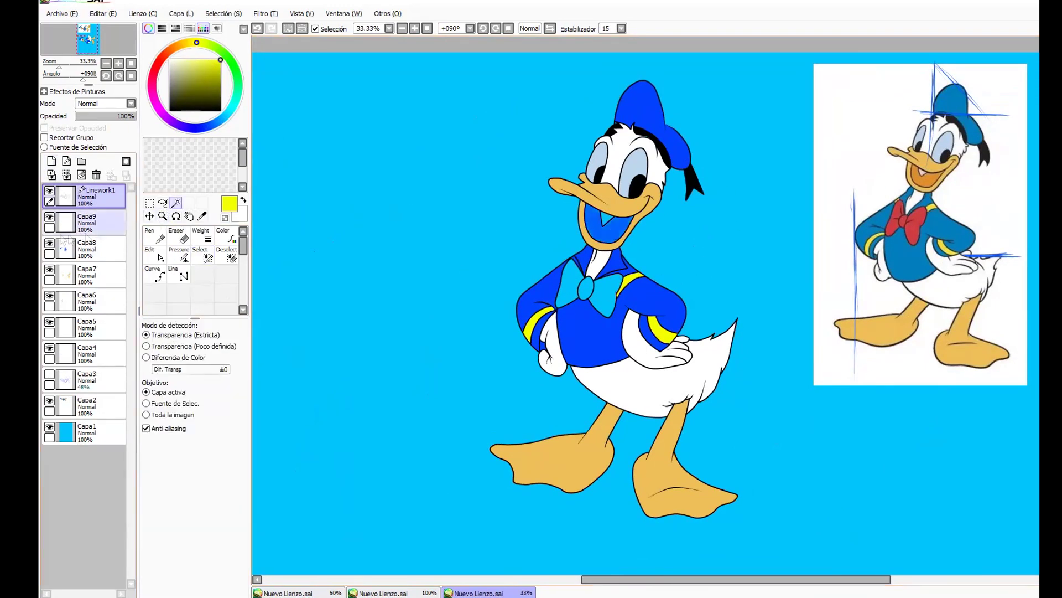
click(52, 161)
click(154, 273)
right_click(923, 176)
click(610, 227)
Select the bow tie from Linework1 and fill it on a new layer with the red sampled from the reference.
click(99, 196)
click(176, 203)
click(587, 285)
click(51, 161)
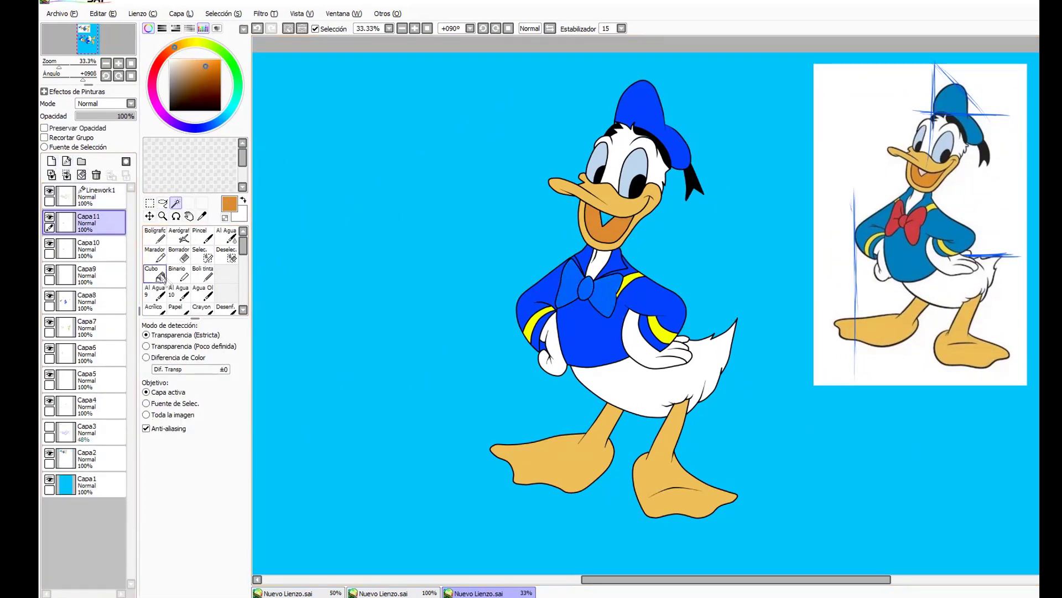
click(160, 275)
alt+click(907, 221)
click(589, 290)
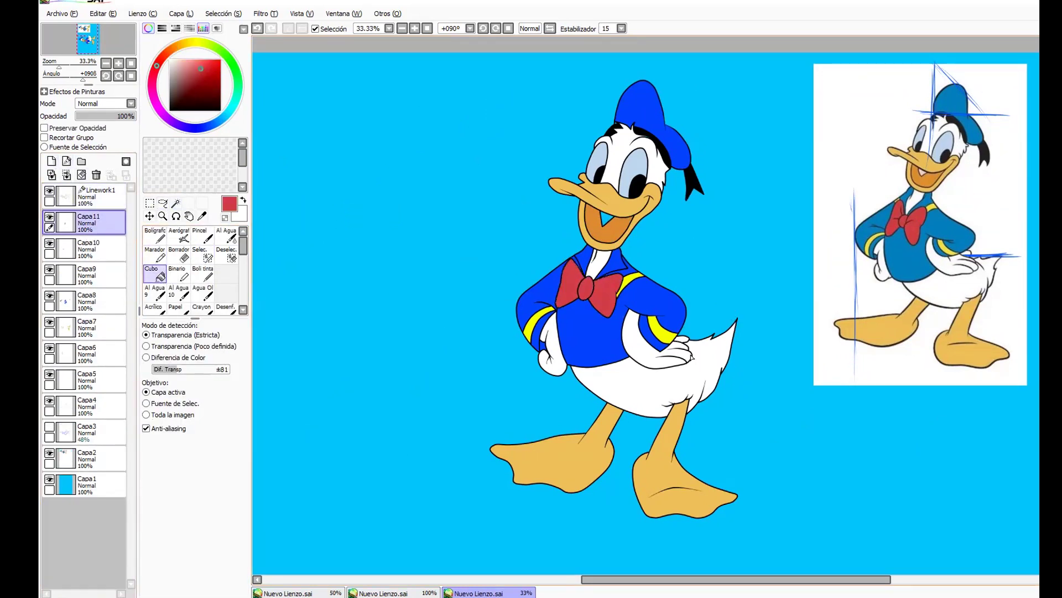
Select the small triangle inside the mouth from Linework1 and fill it with pale pink on a new layer.
click(94, 196)
click(175, 203)
click(606, 217)
click(52, 161)
click(154, 273)
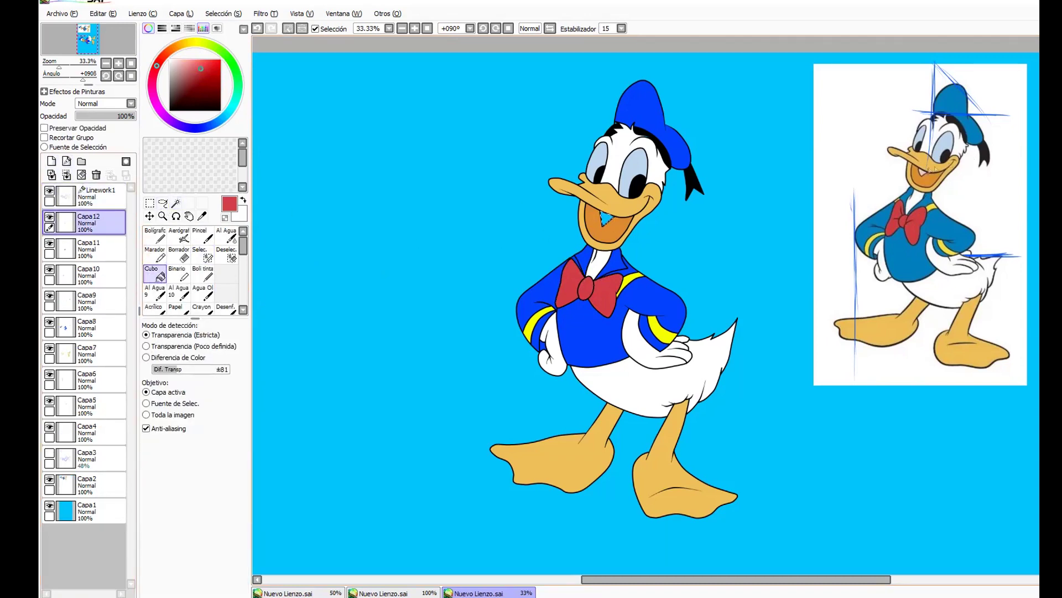
Hide the reference image layer Capa2.
click(49, 489)
click(49, 479)
drag(632, 332, 708, 322)
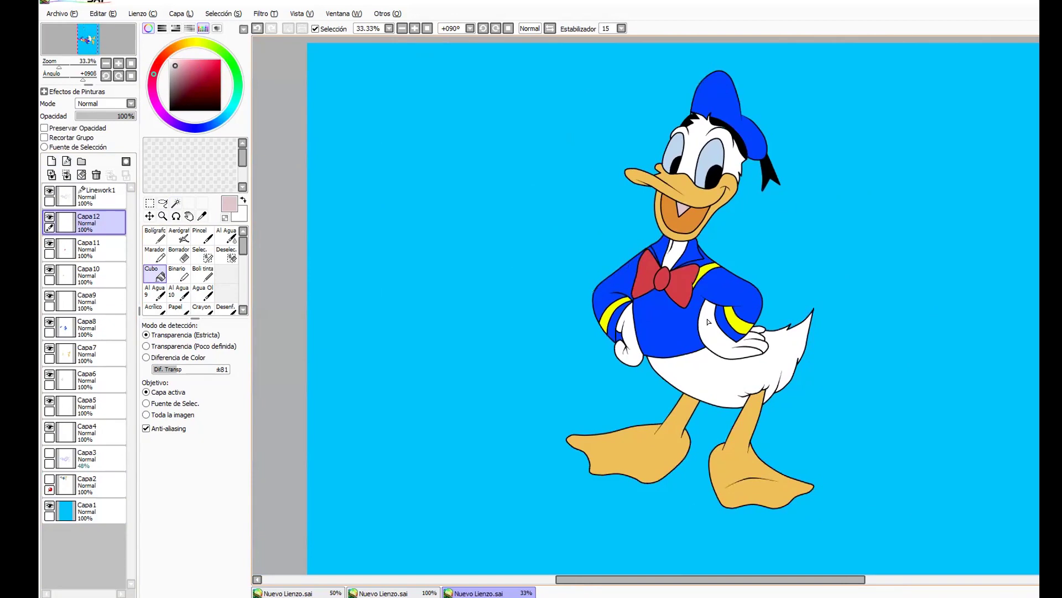
Shift the hue of the background layer Capa1 to bright cyan.
click(89, 509)
key(ctrl+u)
mouse_move(301, 44)
mouse_down()
mouse_move(191, 51)
mouse_move(391, 41)
mouse_move(297, 55)
mouse_up()
click(340, 103)
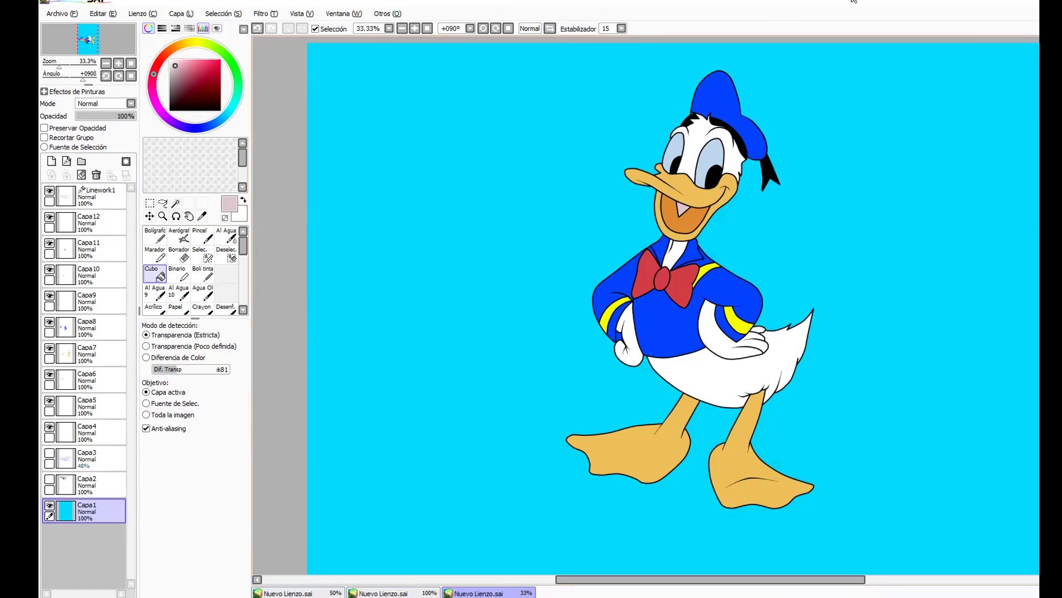
Create a new canvas and paste the copied screenshot of the finished drawing into it.
click(73, 13)
click(72, 26)
click(269, 184)
key(ctrl+v)
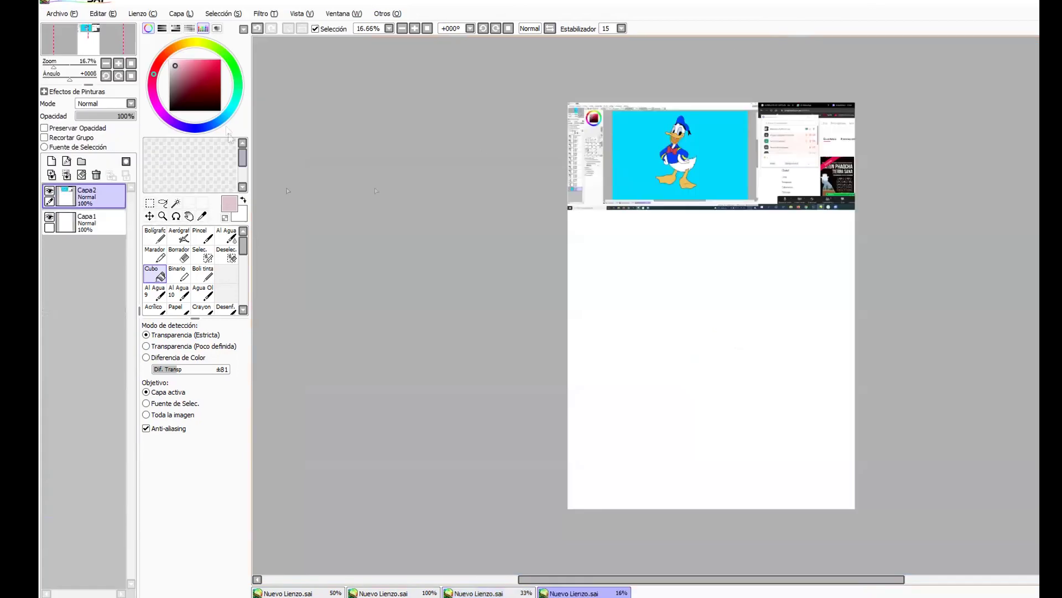
Start a rectangular selection around the Donald Duck artwork in the pasted screenshot.
click(163, 216)
drag(618, 100, 749, 188)
drag(756, 290, 756, 243)
key(ctrl+t)
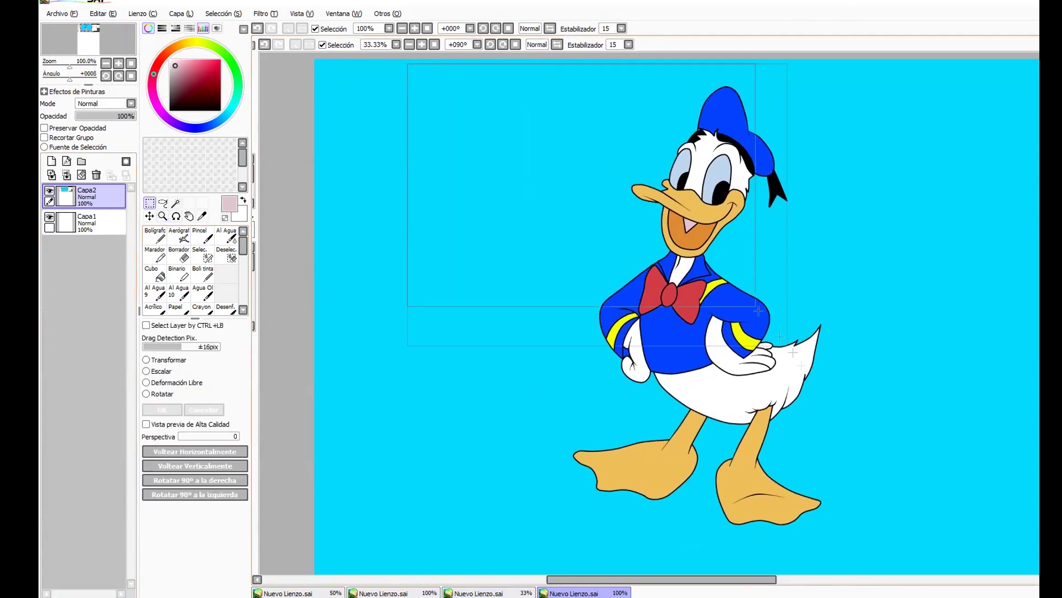